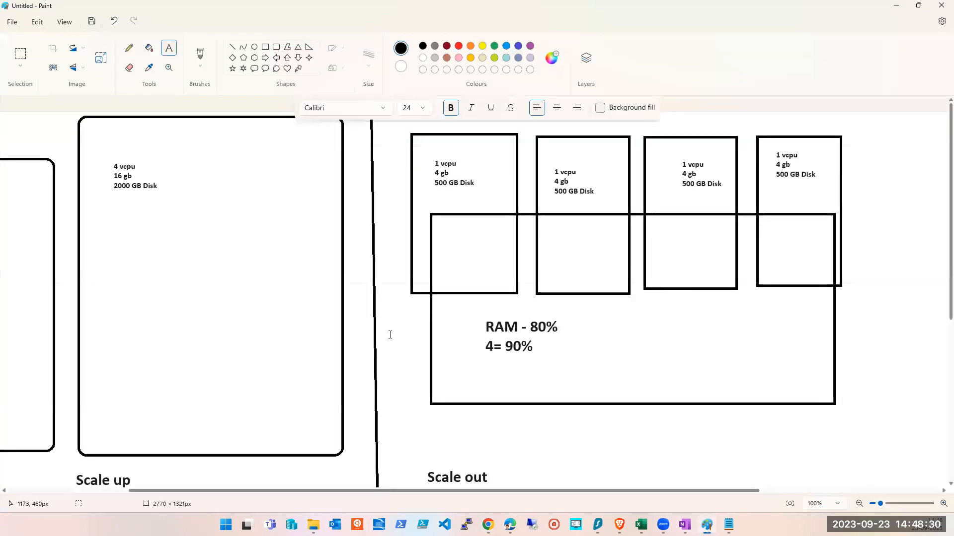
- Start a new blank canvas without saving the current scale-up and scale-out drawing
click(275, 362)
key(ctrl+n)
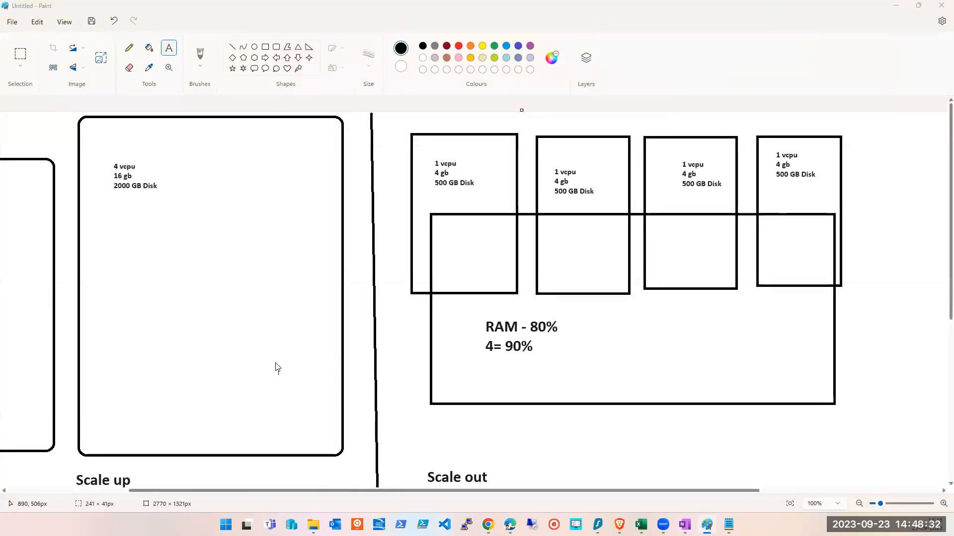
key(n)
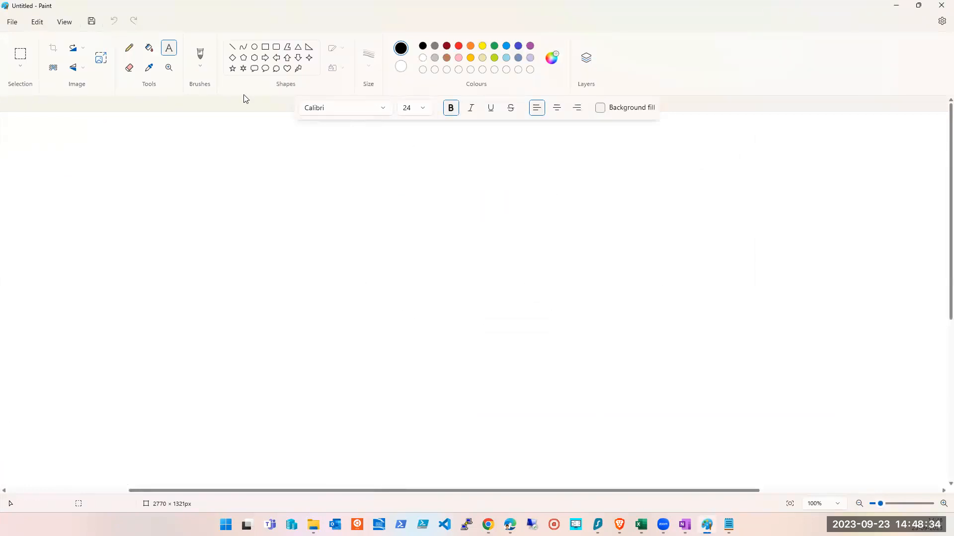
- Draw three rectangles down the left side of the canvas
click(265, 47)
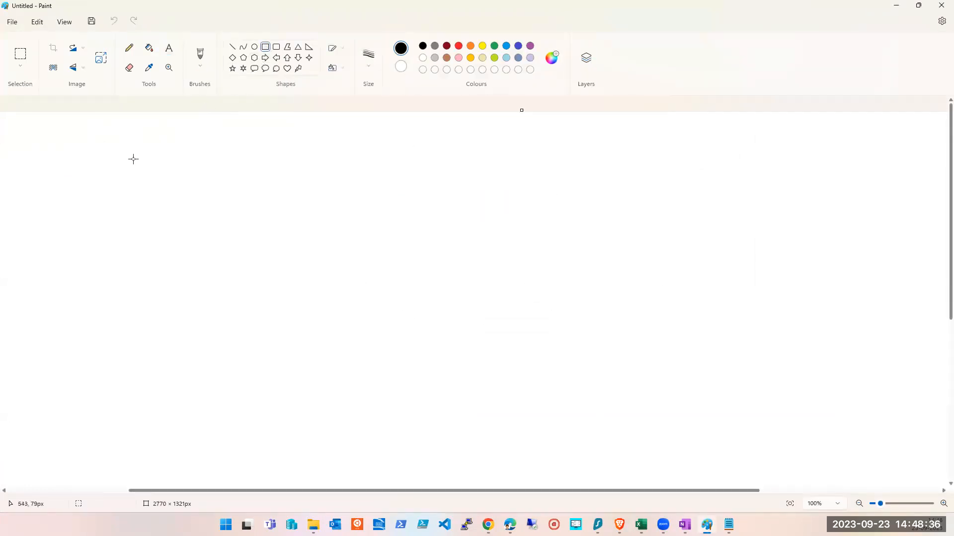
drag(68, 134, 143, 184)
mouse_move(67, 200)
mouse_down()
mouse_move(125, 250)
mouse_move(146, 245)
mouse_up()
drag(258, 294, 256, 294)
mouse_move(71, 292)
mouse_down()
mouse_move(146, 308)
mouse_move(168, 333)
mouse_up()
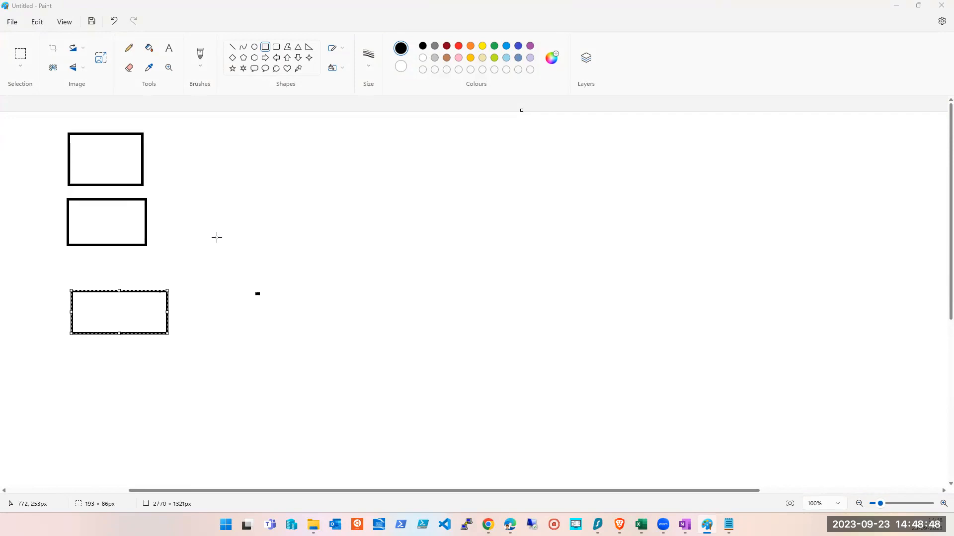
- Close the drawing without saving it to get an empty canvas
click(313, 279)
key(alt+F4)
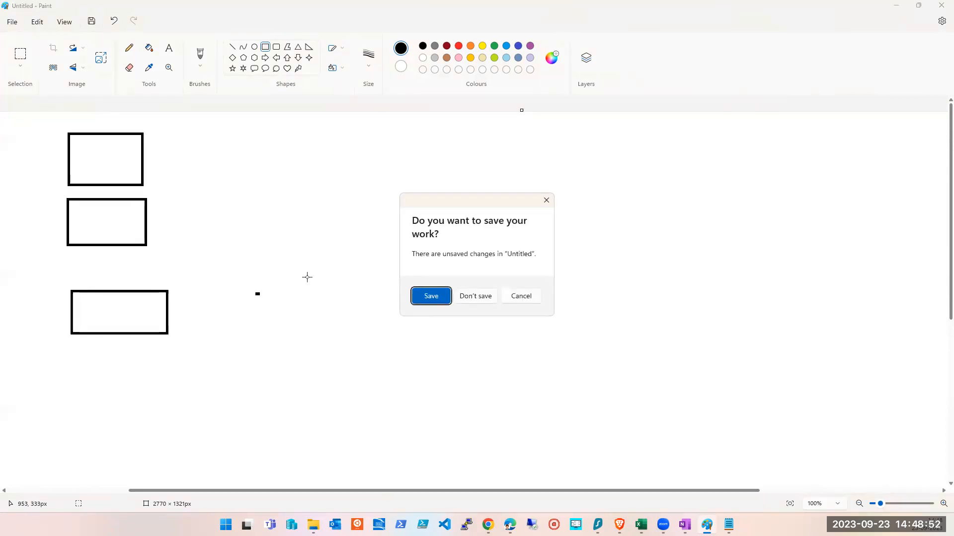
key(Tab)
key(Return)
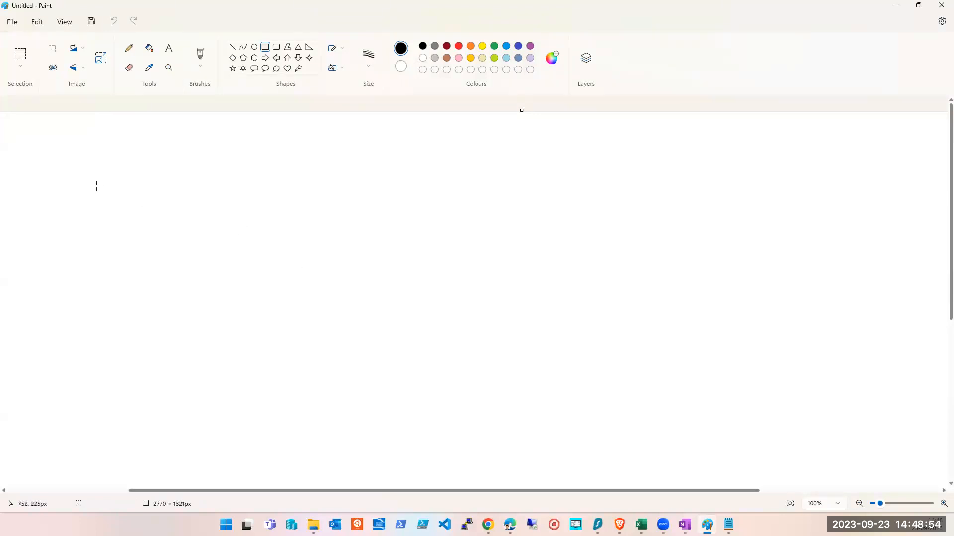
- Draw three vertical lines across the canvas to divide it into columns
click(232, 46)
drag(245, 134, 245, 535)
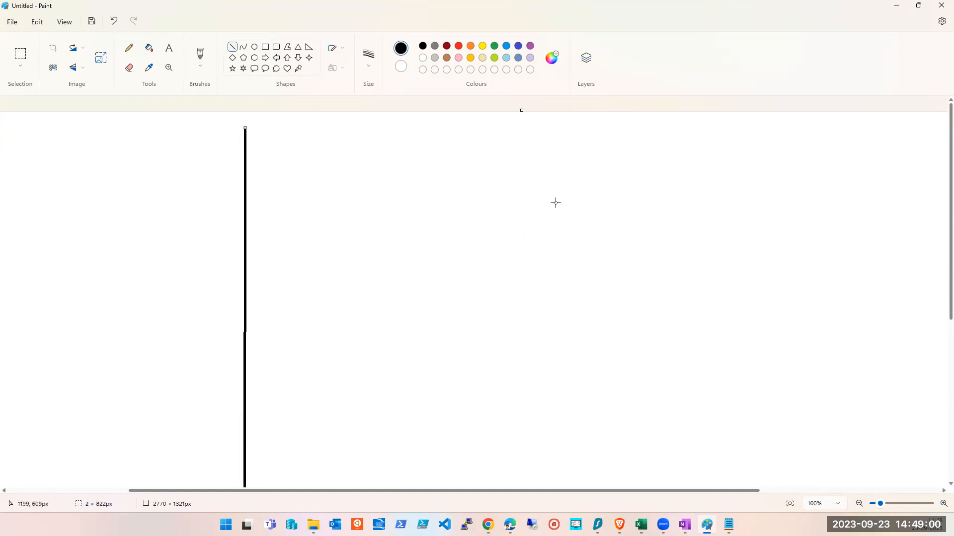
mouse_move(513, 129)
mouse_down()
mouse_move(530, 347)
mouse_move(530, 535)
mouse_move(518, 535)
mouse_up()
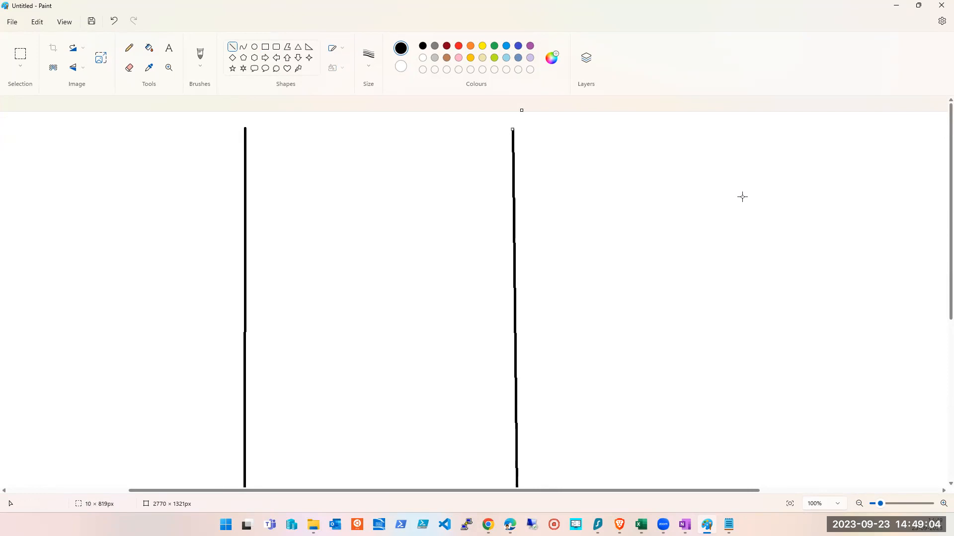
drag(759, 118, 770, 502)
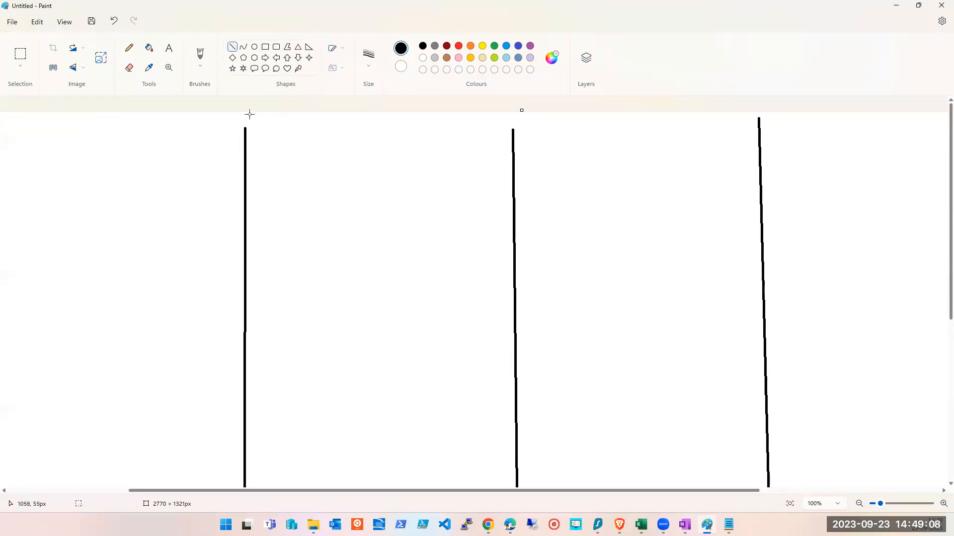
- Draw several rectangles representing virtual machines in each of the columns
click(265, 47)
drag(37, 154, 104, 182)
drag(317, 214, 400, 253)
drag(613, 166, 690, 212)
drag(77, 239, 133, 267)
drag(324, 295, 405, 326)
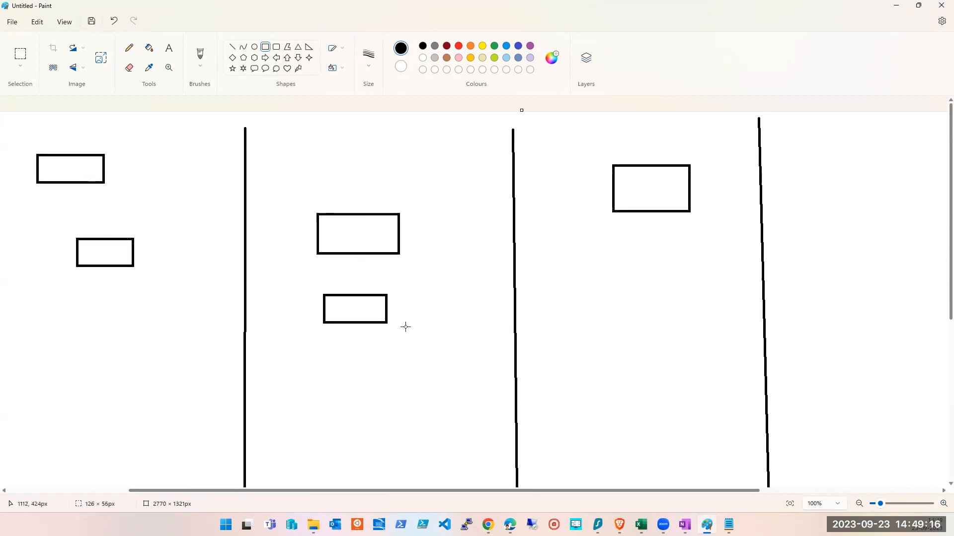
drag(549, 276, 666, 310)
drag(74, 304, 78, 309)
drag(140, 343, 158, 339)
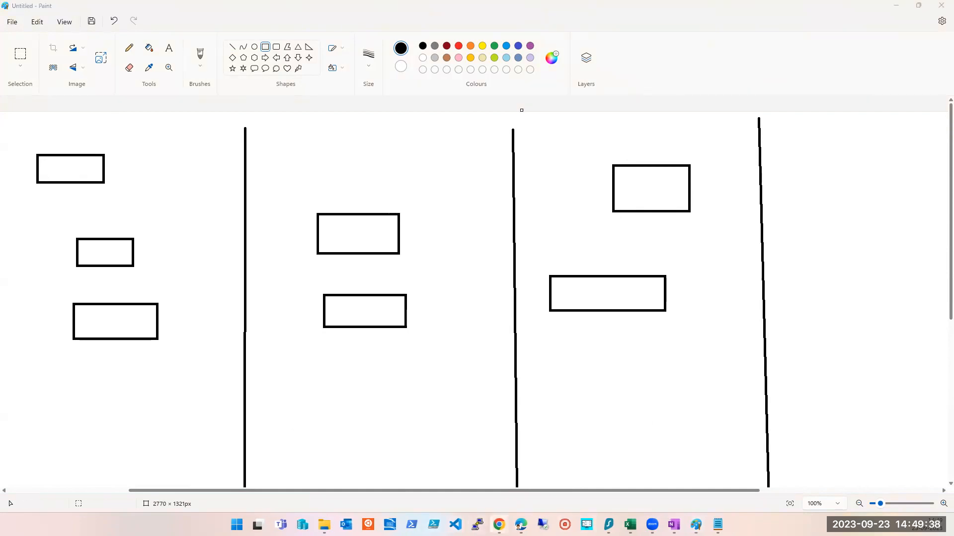
- Switch to the browser window showing the Azure portal's Virtual machines page
mouse_move(498, 524)
click(425, 482)
mouse_move(508, 508)
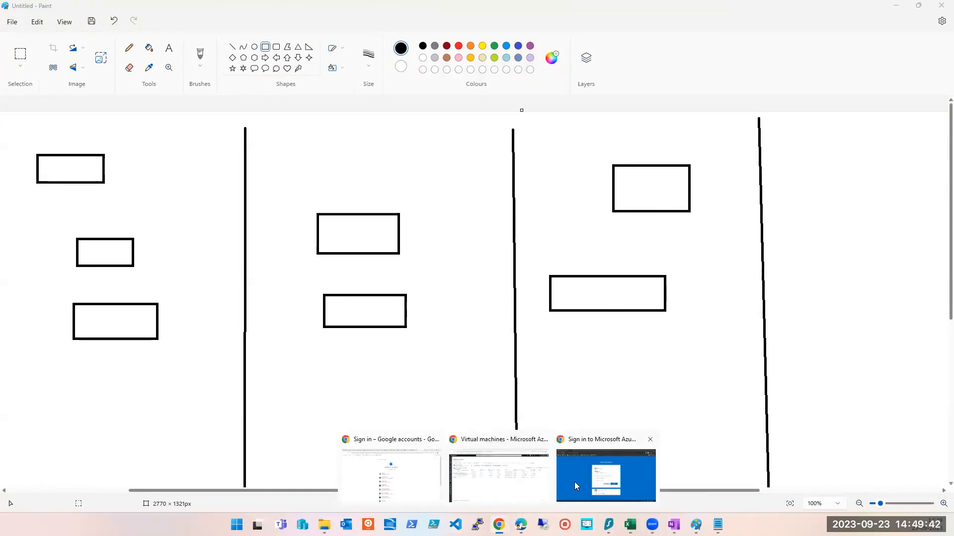
click(531, 481)
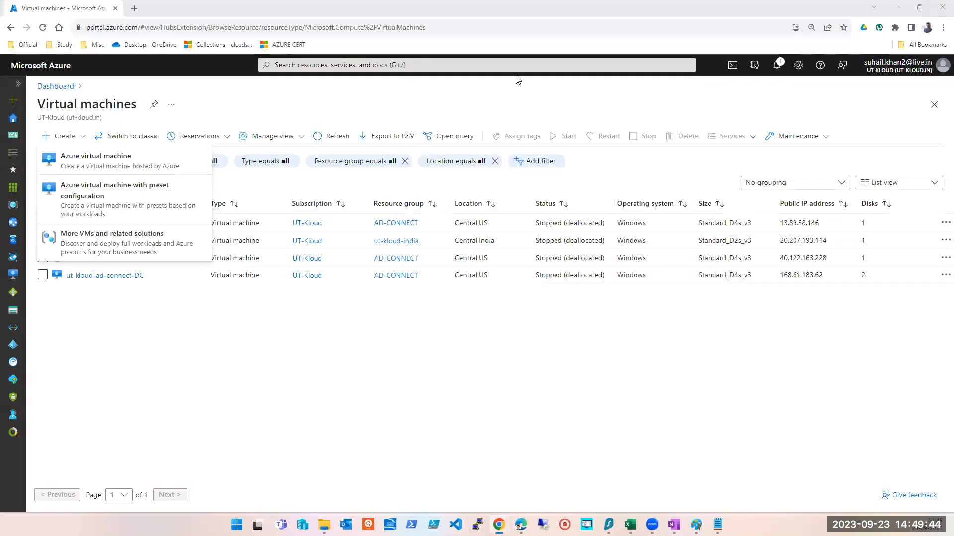
- Open the Resource groups page from the portal search's recent services
click(200, 409)
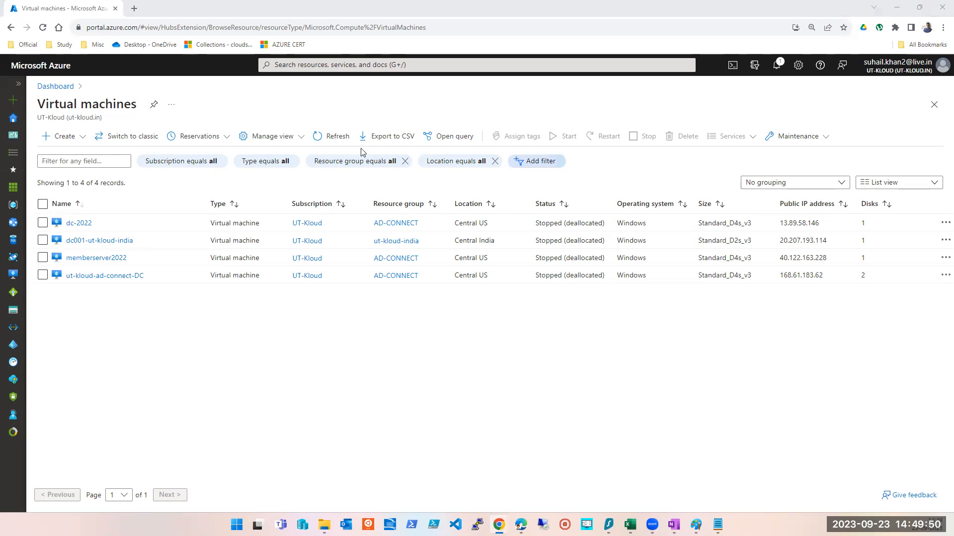
click(322, 65)
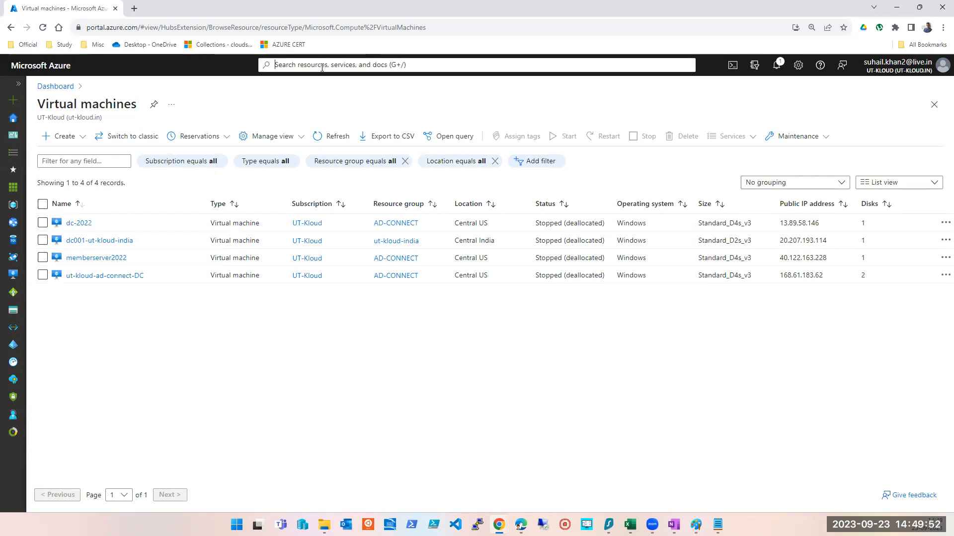
click(292, 226)
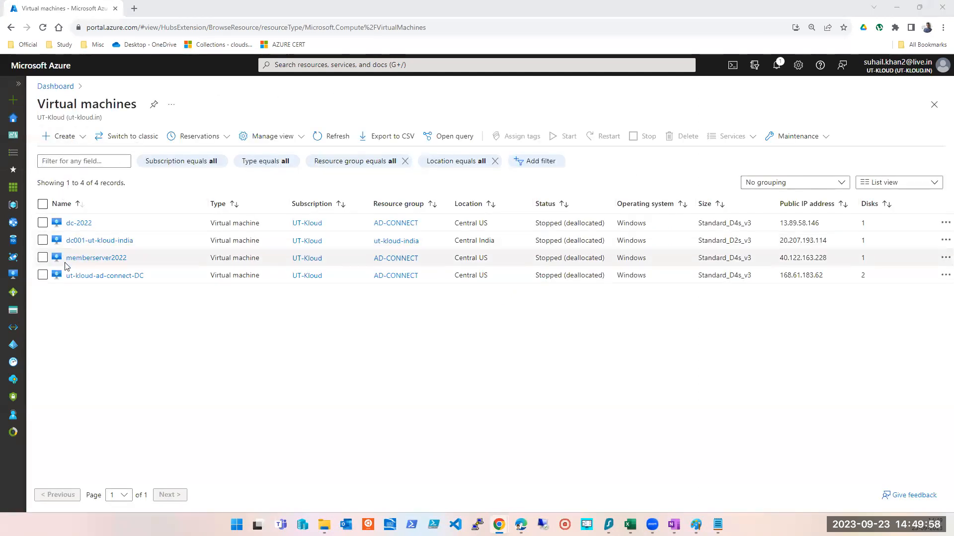
click(329, 66)
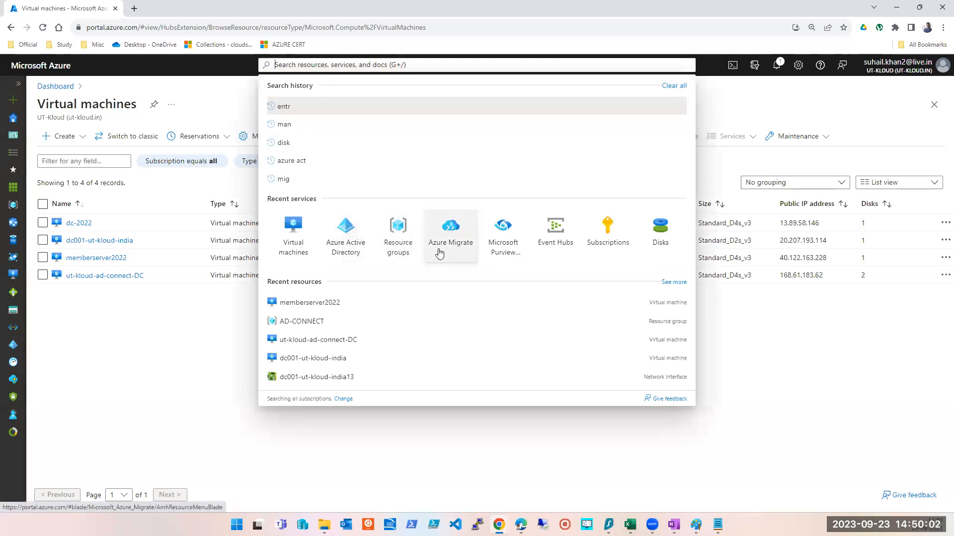
click(405, 252)
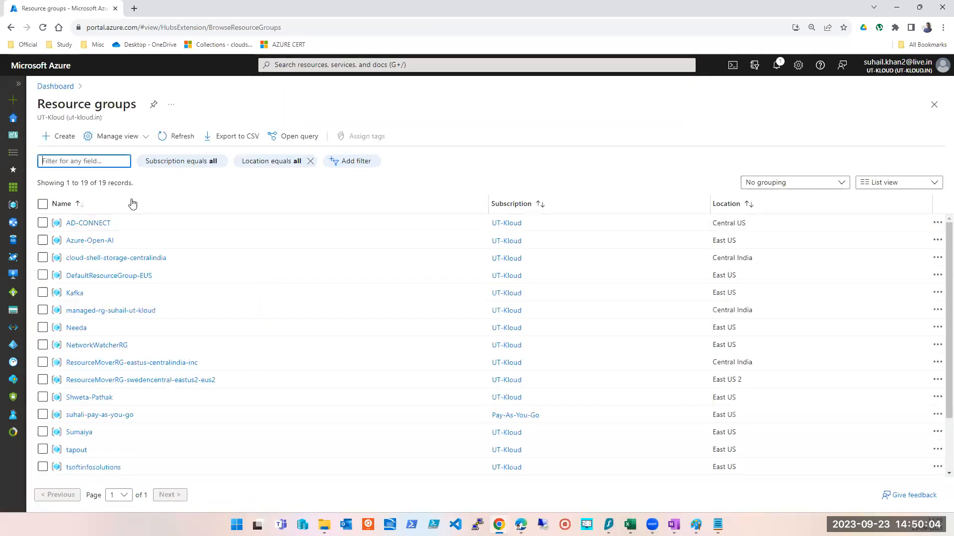
- Scroll through the resource group list and open the Disks page from the portal search
scroll(107, 377, down, 3)
scroll(111, 437, up, 3)
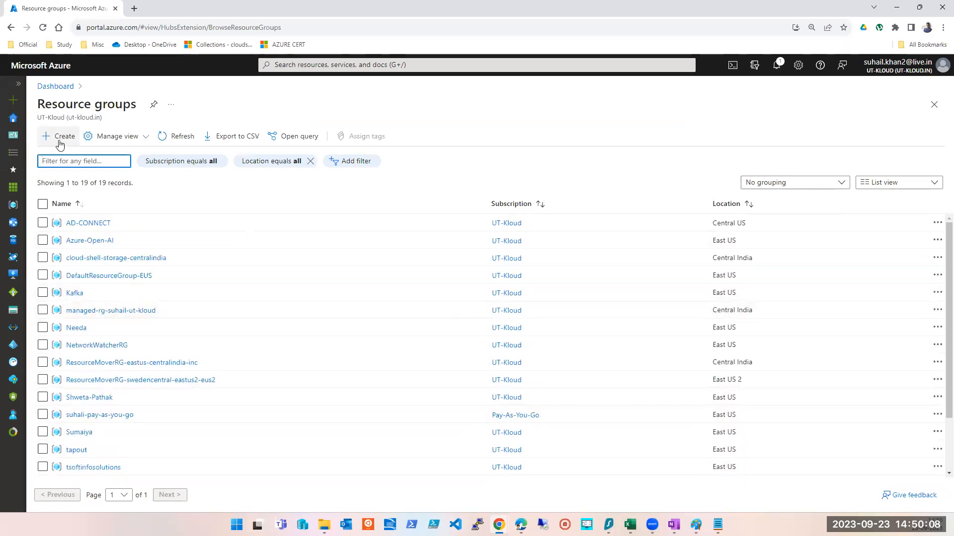
click(431, 52)
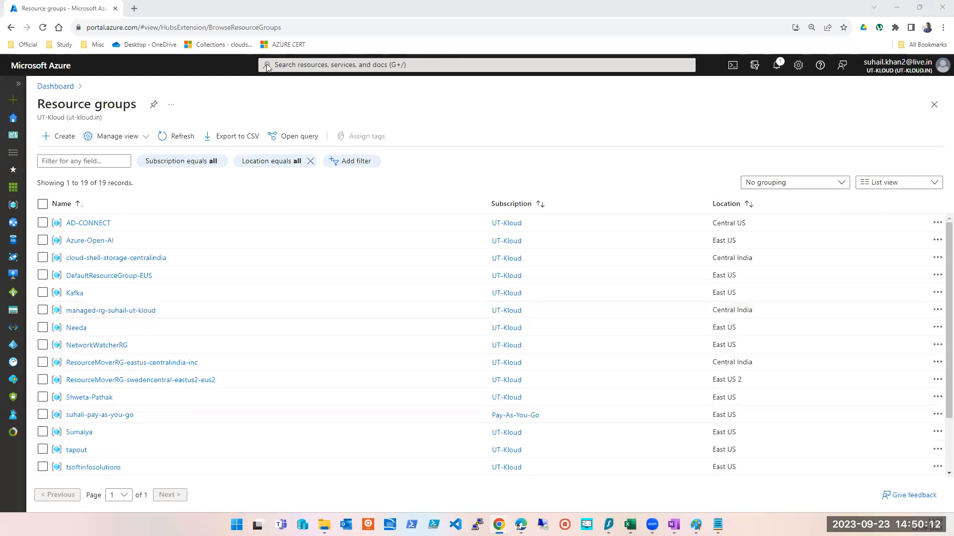
click(299, 65)
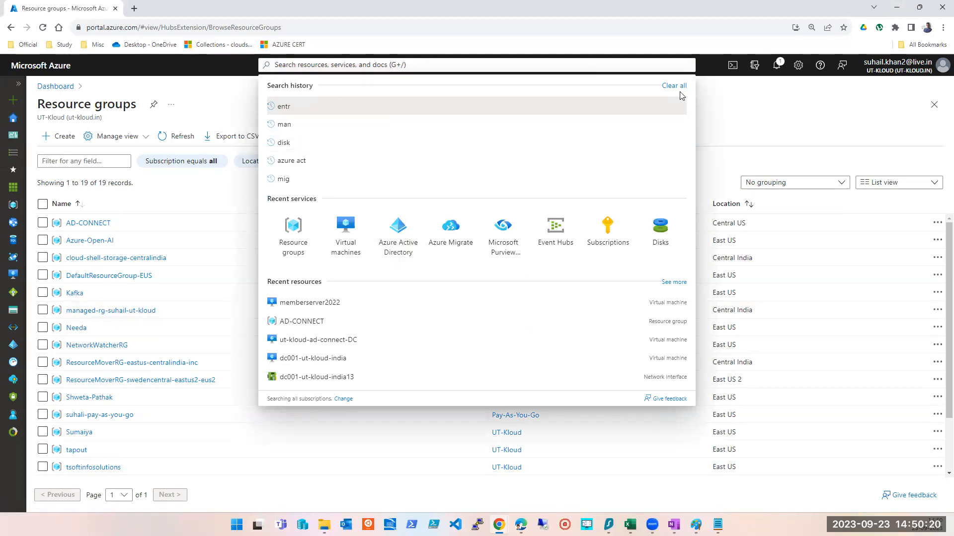
click(662, 246)
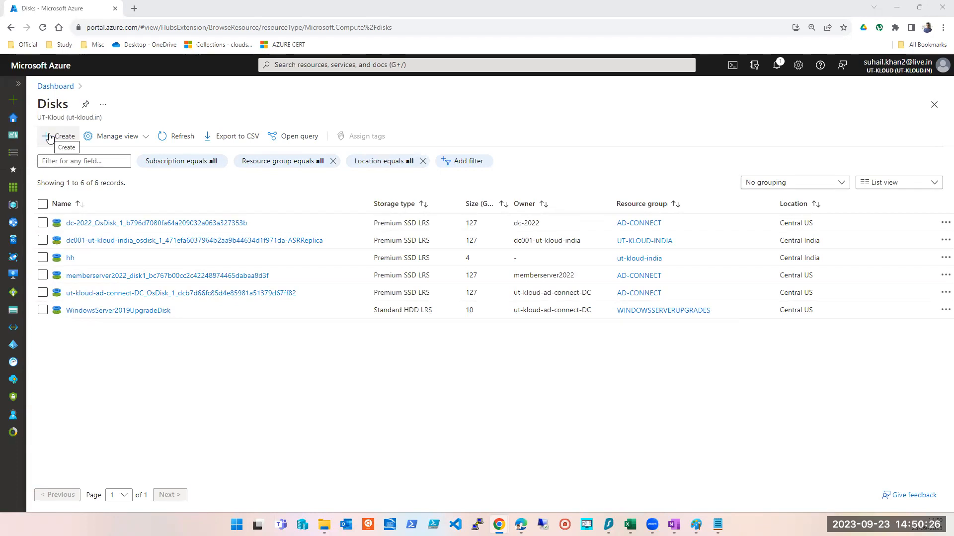
- Search the portal for vmss and open Virtual machine scale sets
click(394, 64)
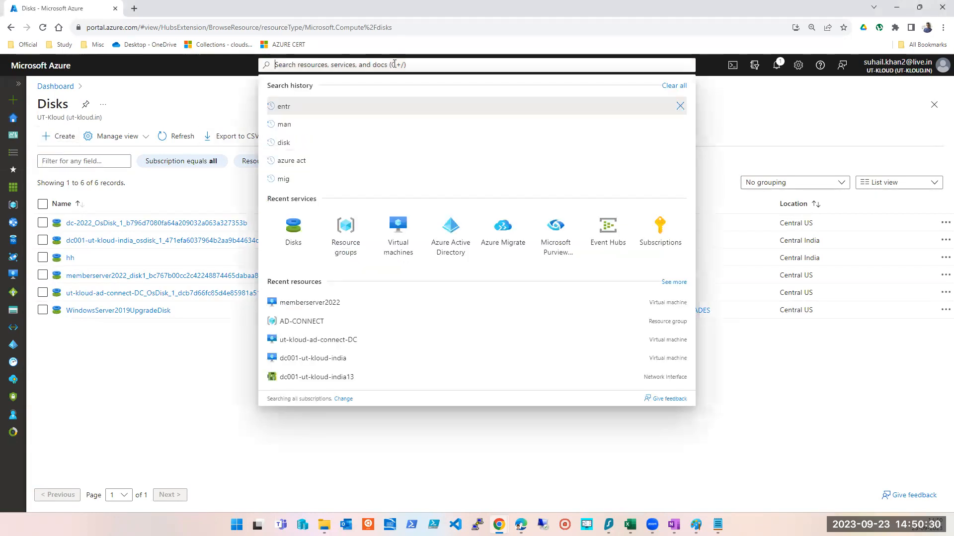
text(vir)
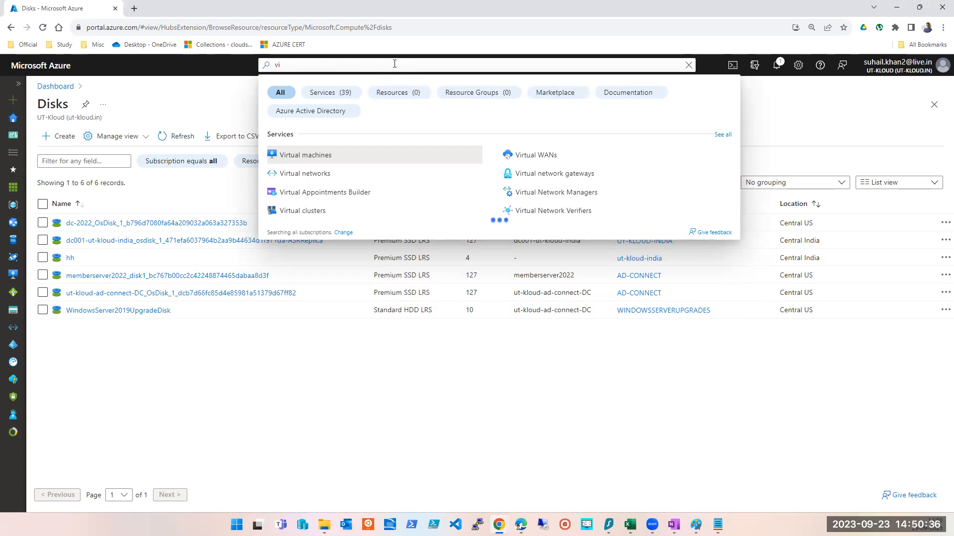
key(BackSpace)
text(mss)
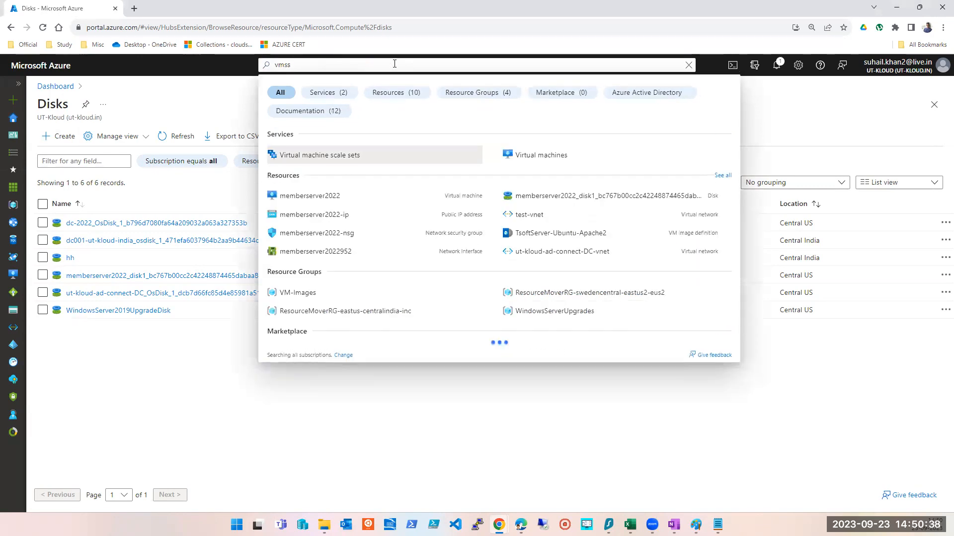
click(315, 156)
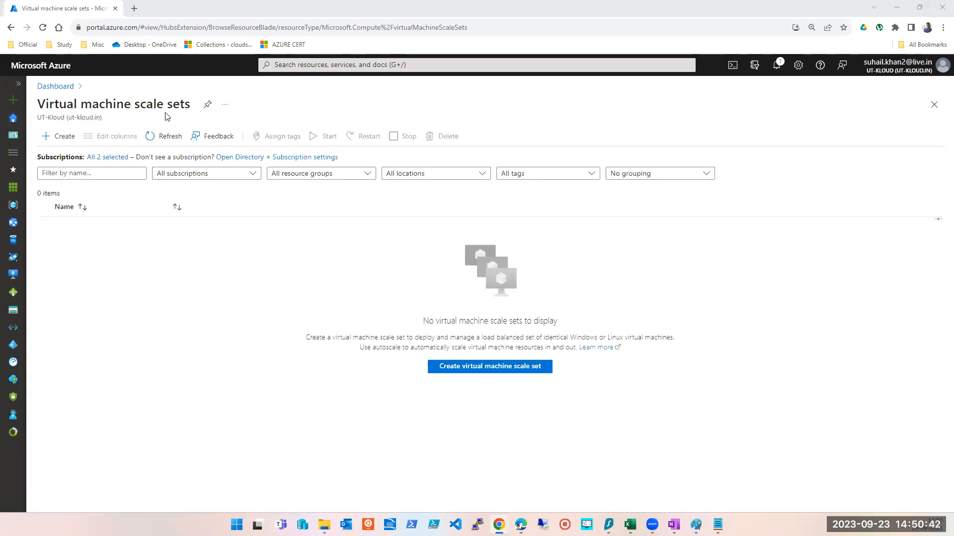
- Start creating a new virtual machine scale set
triple_click(145, 104)
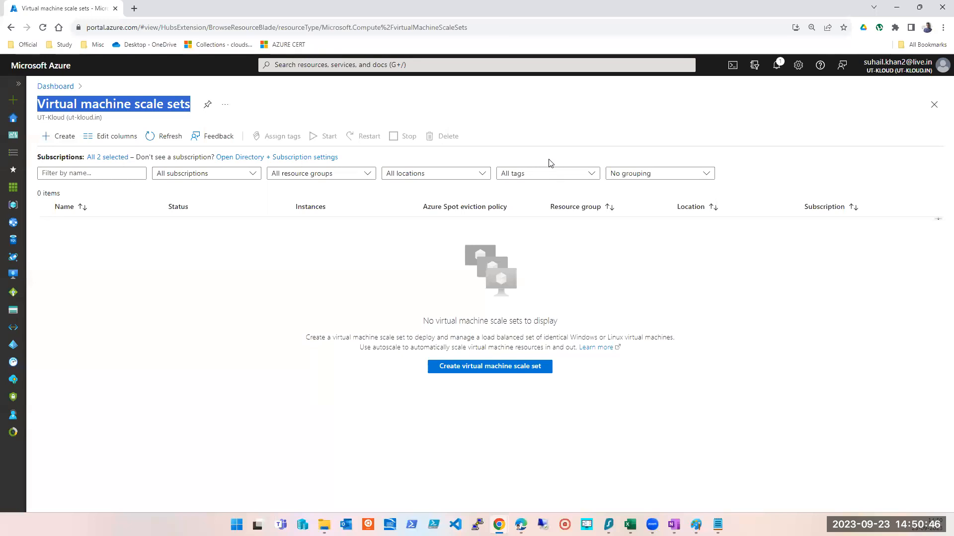
key(alt+Tab)
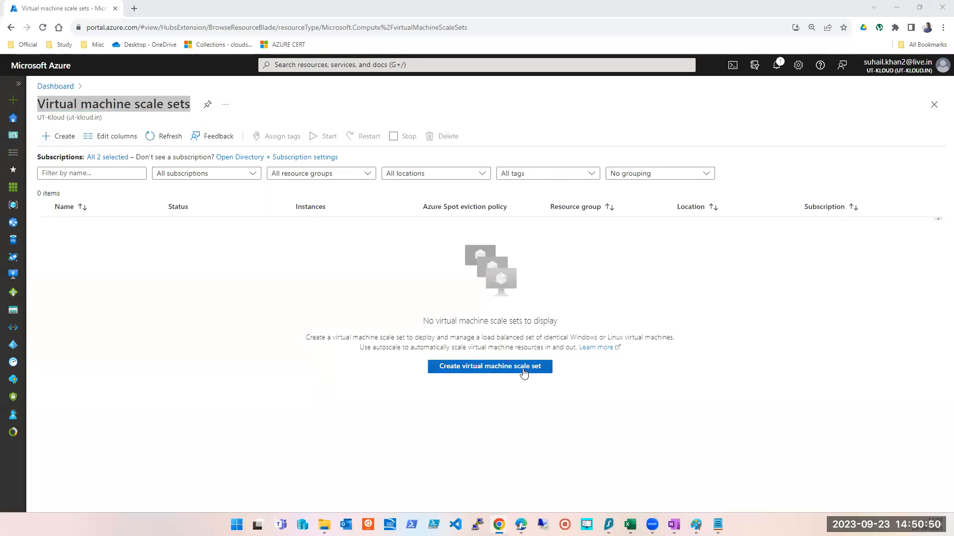
key(alt+Tab)
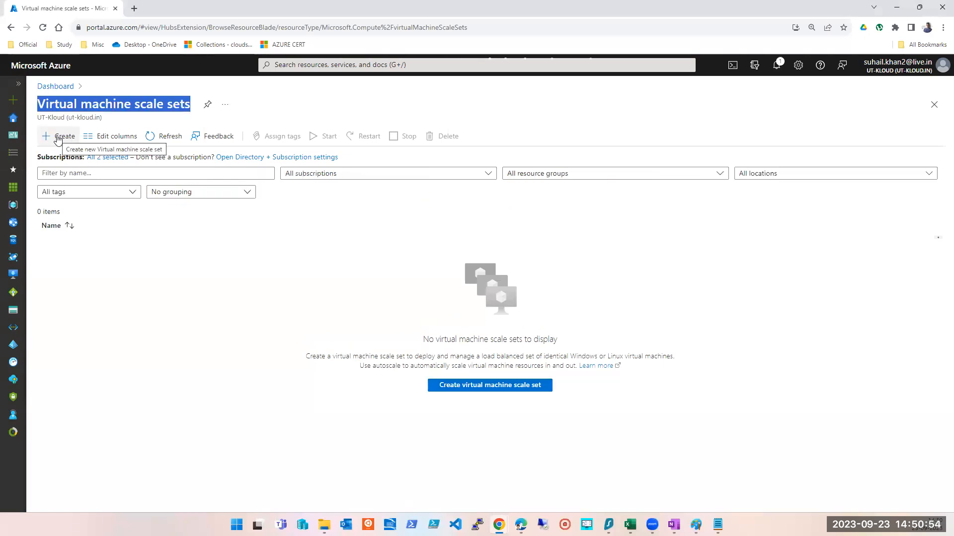
click(57, 139)
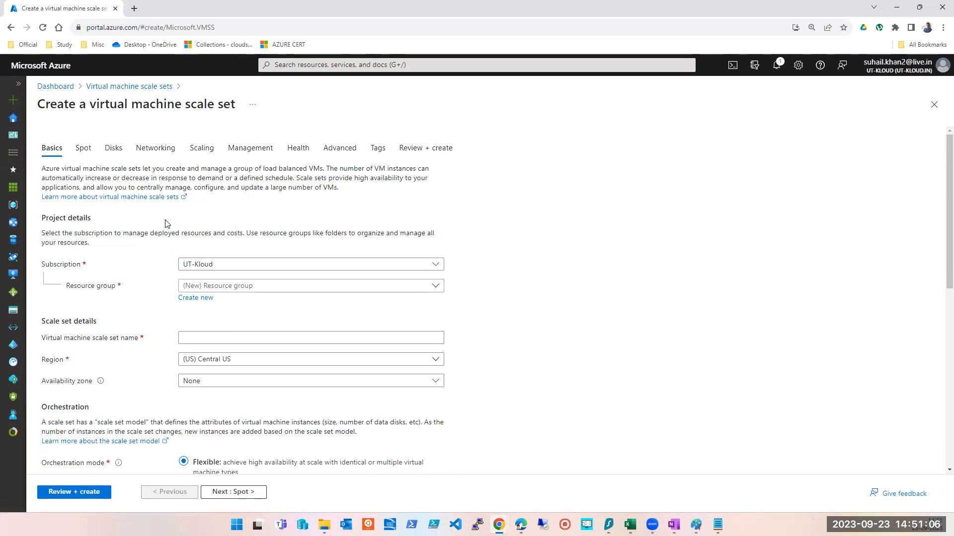
- Select UT-Kloud as the subscription and review the existing resource groups list
scroll(211, 243, down, 1)
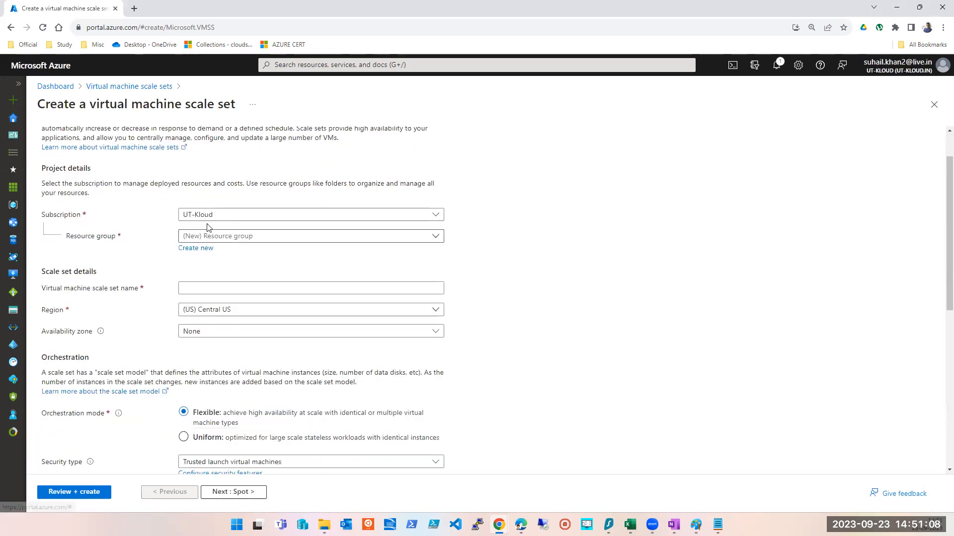
click(302, 217)
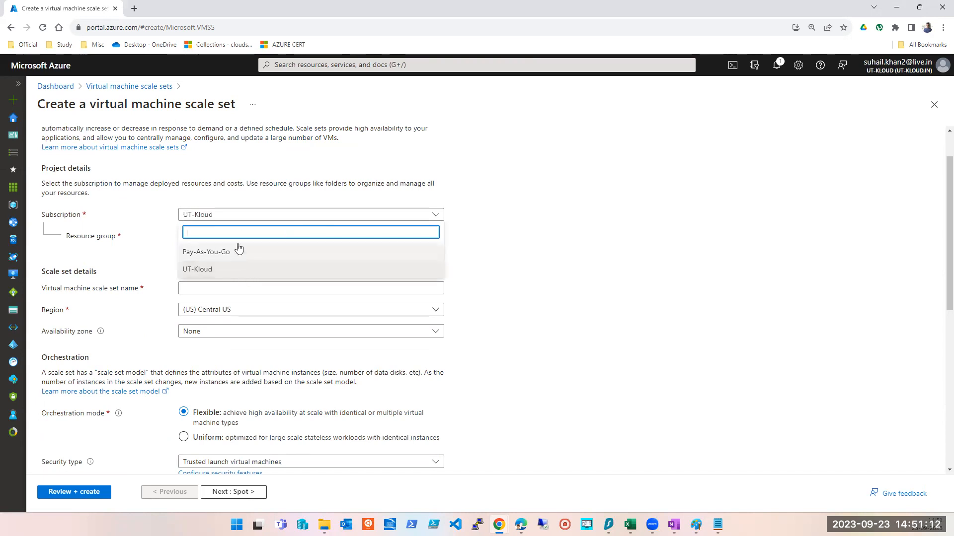
click(210, 270)
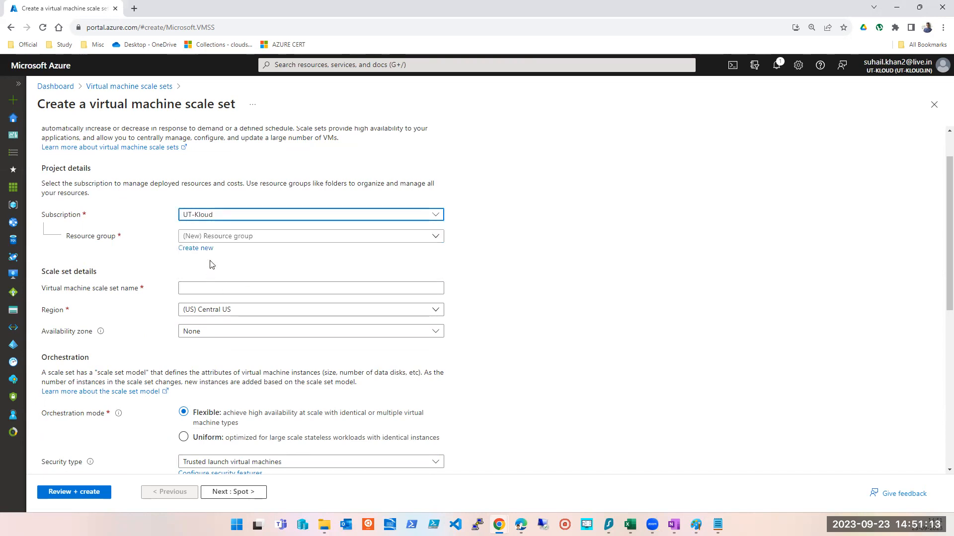
click(281, 240)
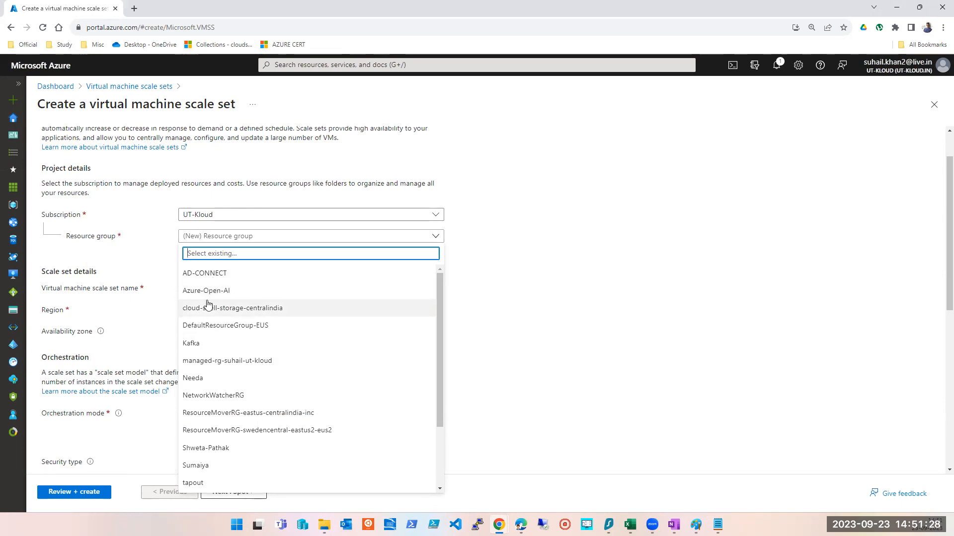
click(731, 371)
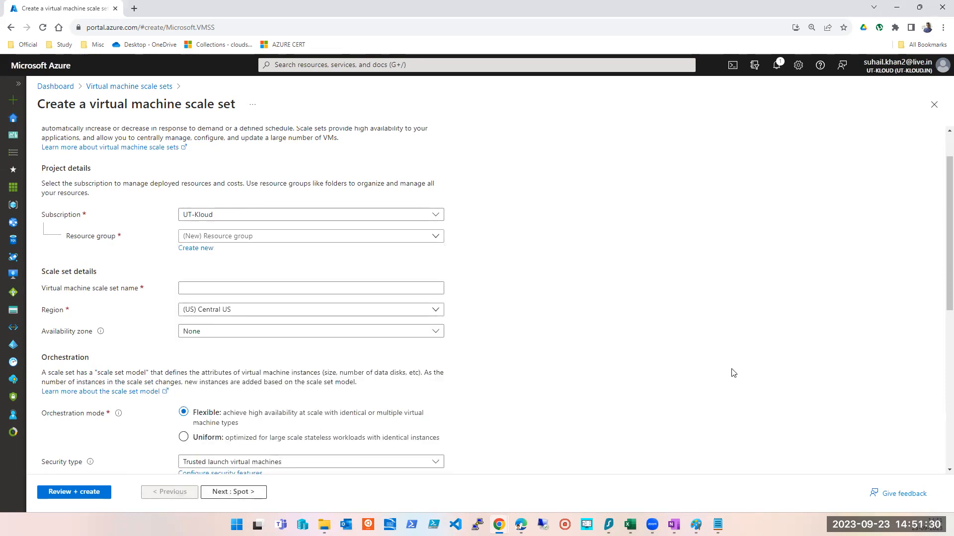
- Create a new resource group named VMSS-prac for the scale set
click(195, 250)
click(235, 328)
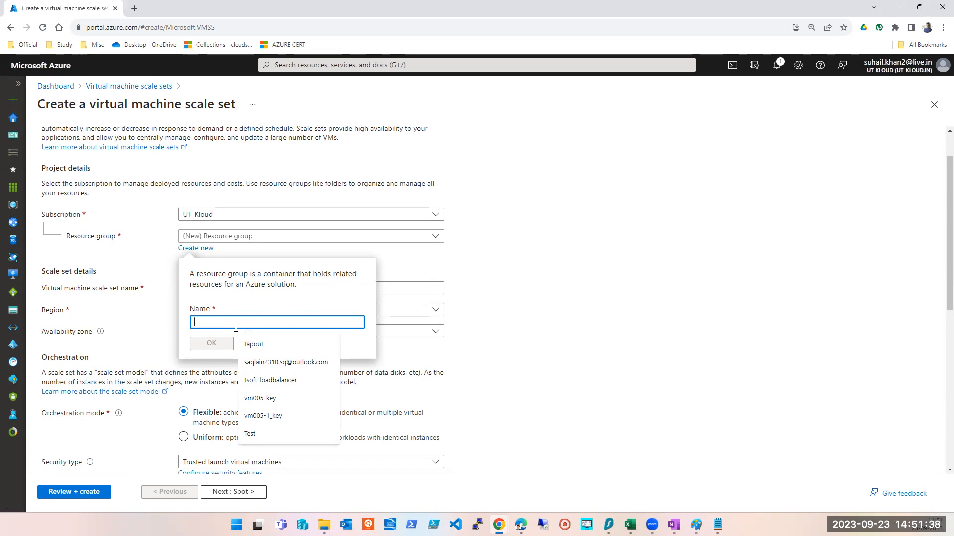
text(VMSS-prac)
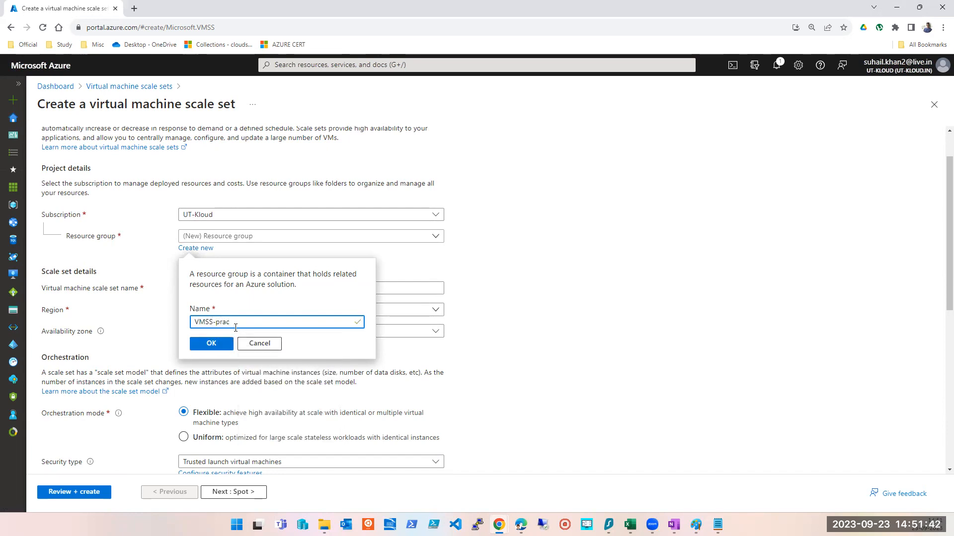
click(211, 344)
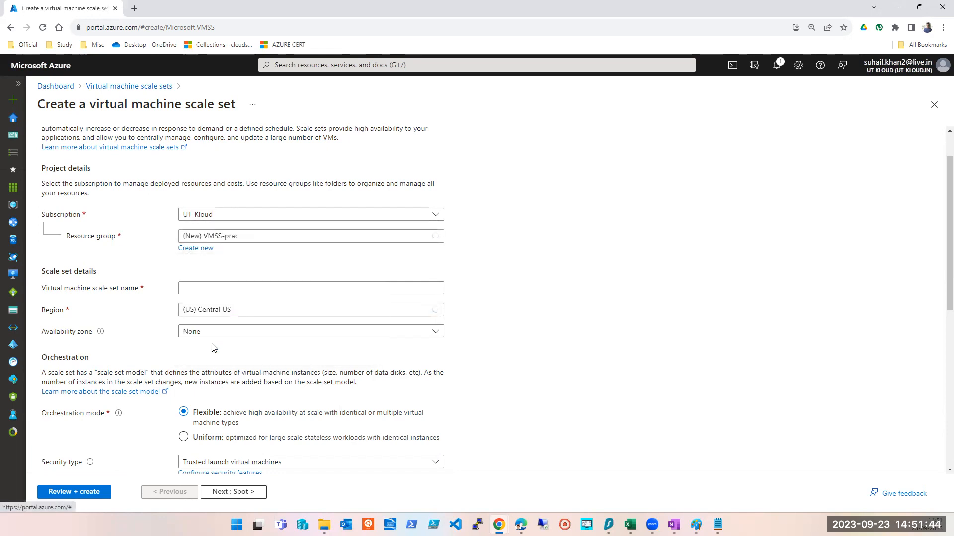
- Name the virtual machine scale set ut-kloud-vmss001 and check the region list, keeping (US) Central US
click(223, 284)
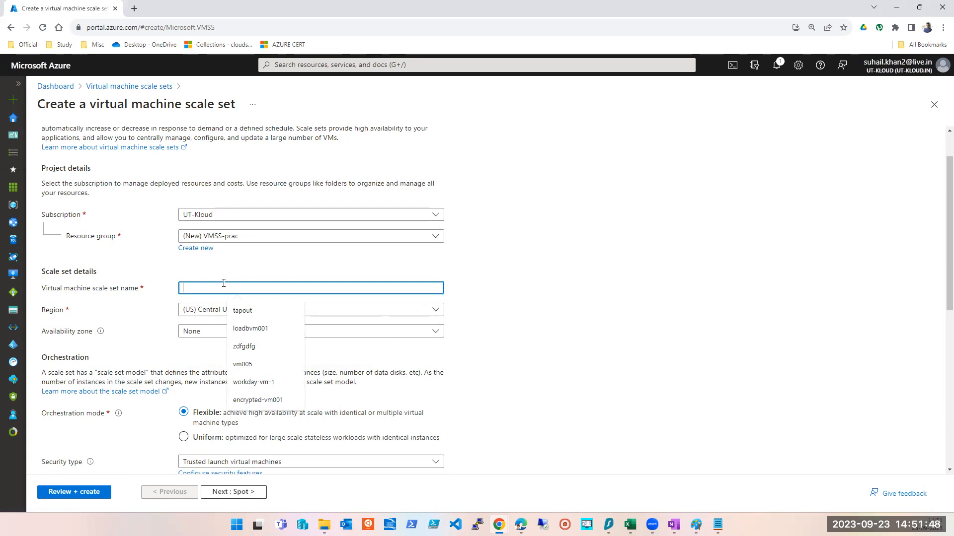
text(ut-klou)
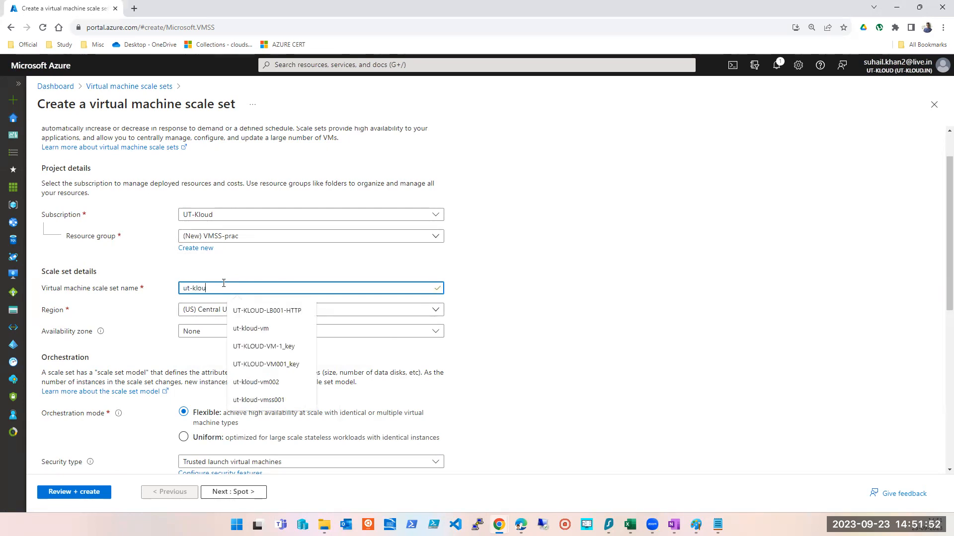
text(d-)
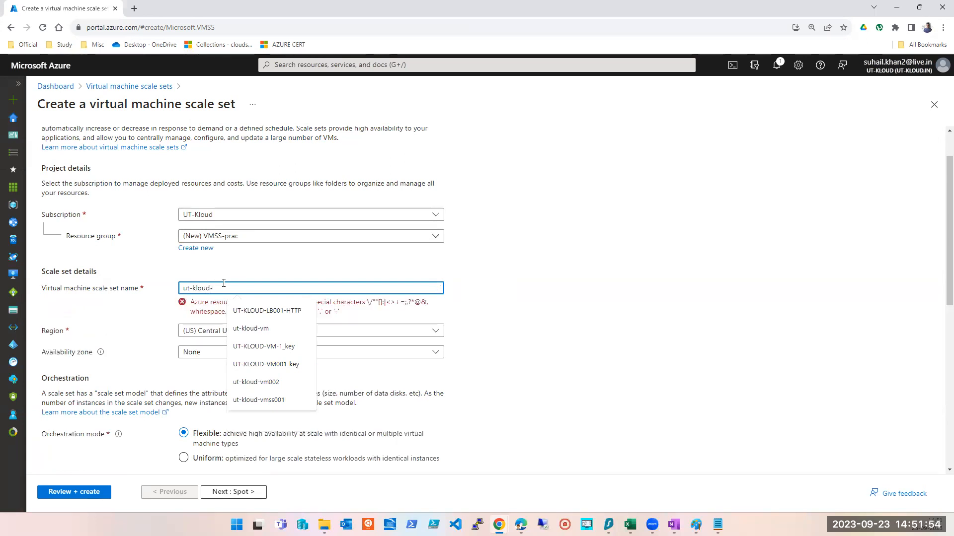
text(vmss001)
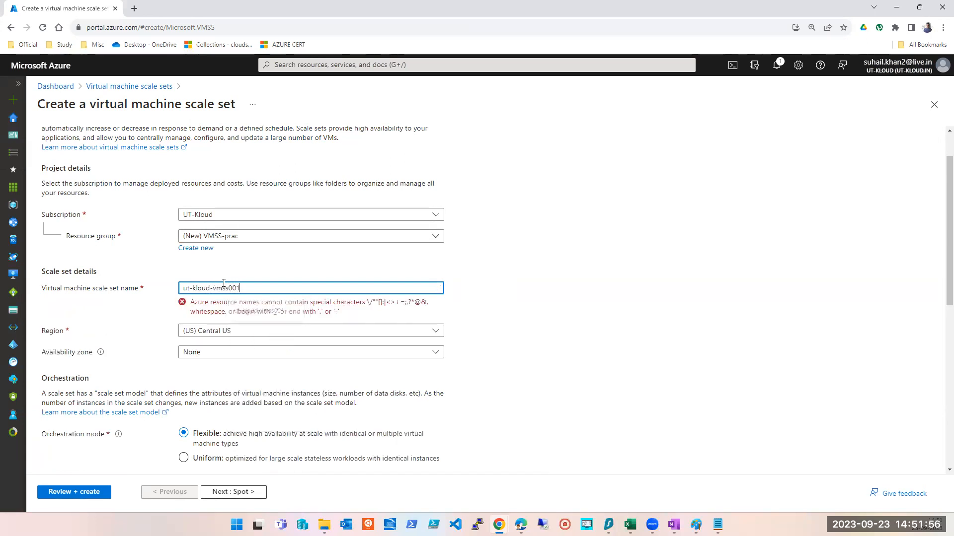
triple_click(224, 284)
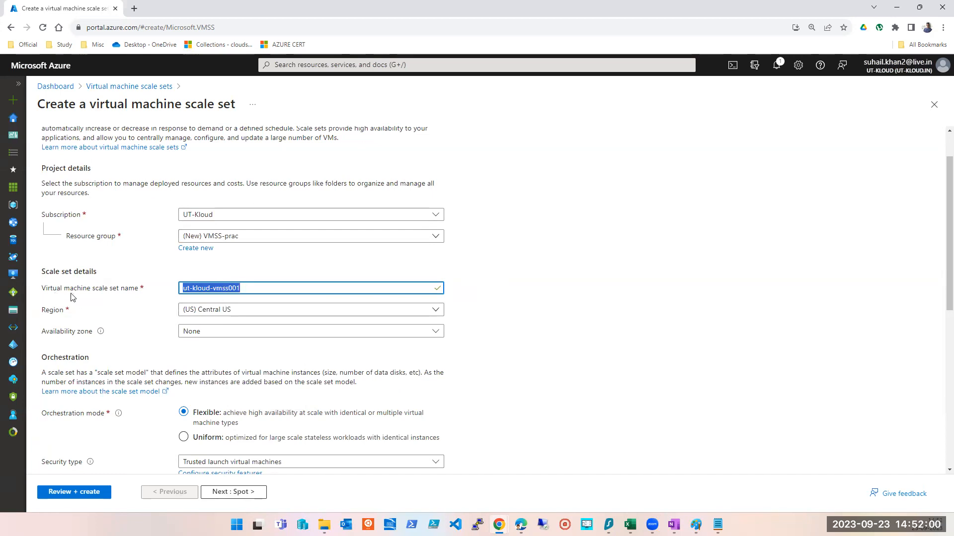
click(209, 314)
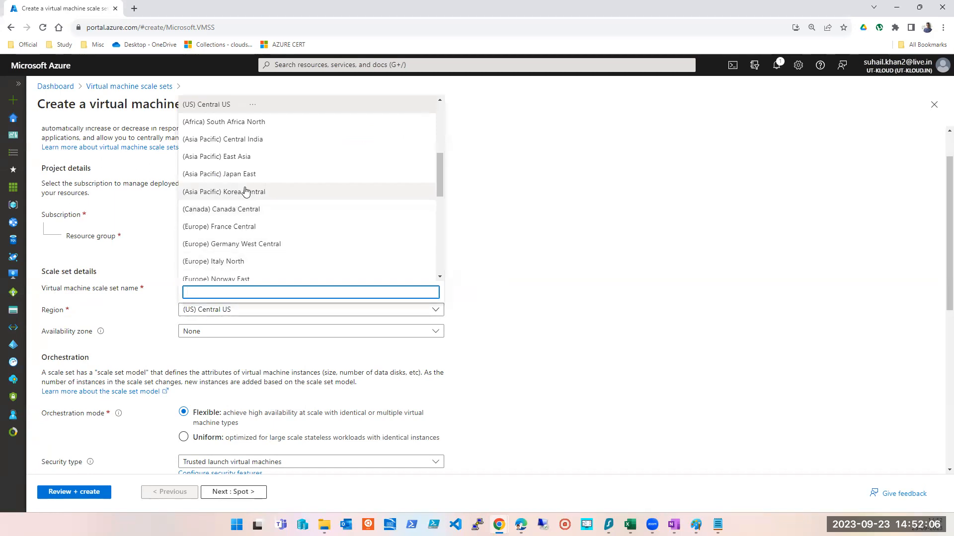
click(703, 290)
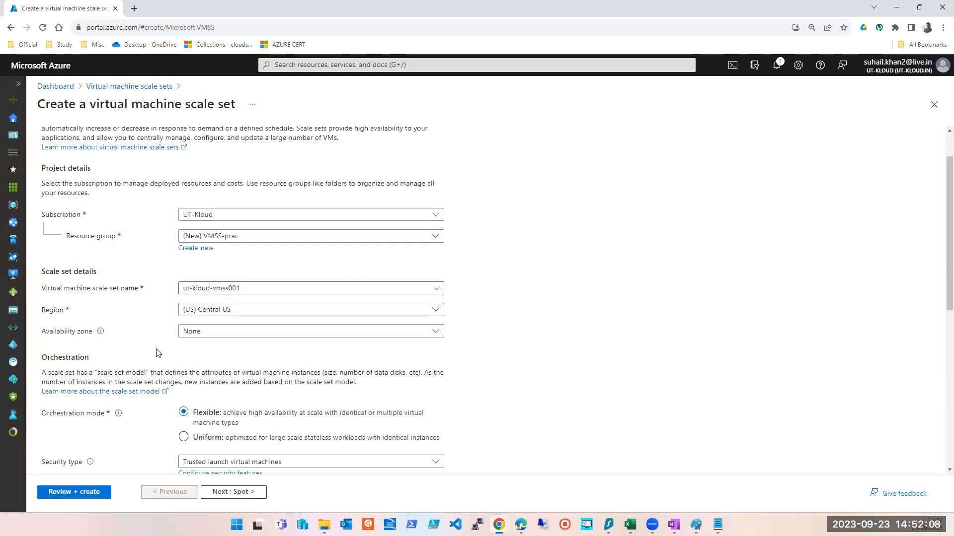
- Set the scale set's availability zones to Zone 1, Zone 2 and Zone 3
click(228, 337)
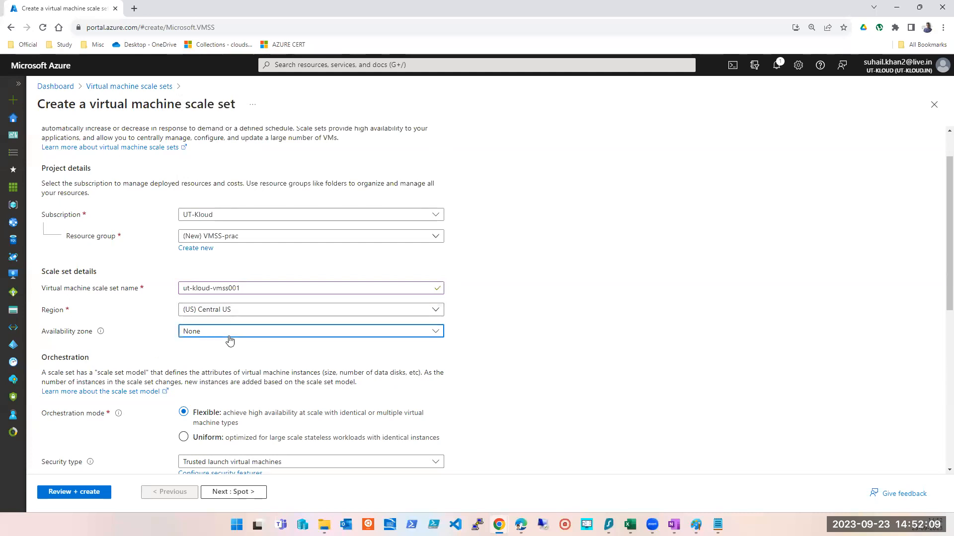
click(581, 326)
scroll(165, 327, down, 2)
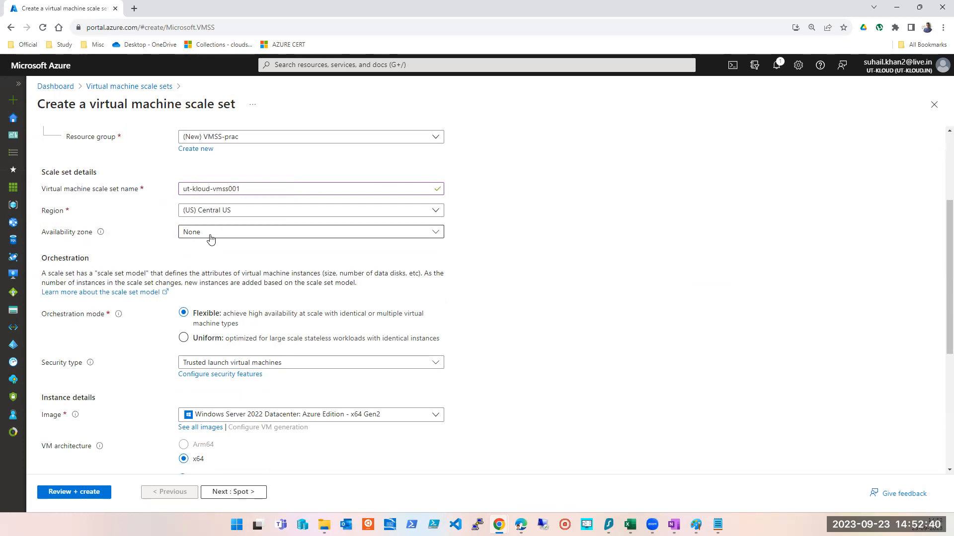
click(343, 232)
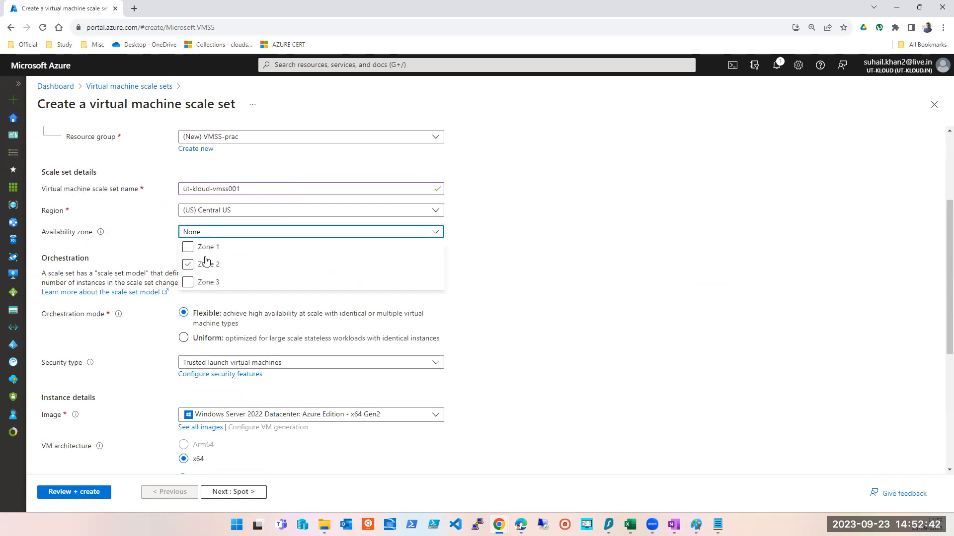
click(188, 247)
click(188, 264)
click(187, 282)
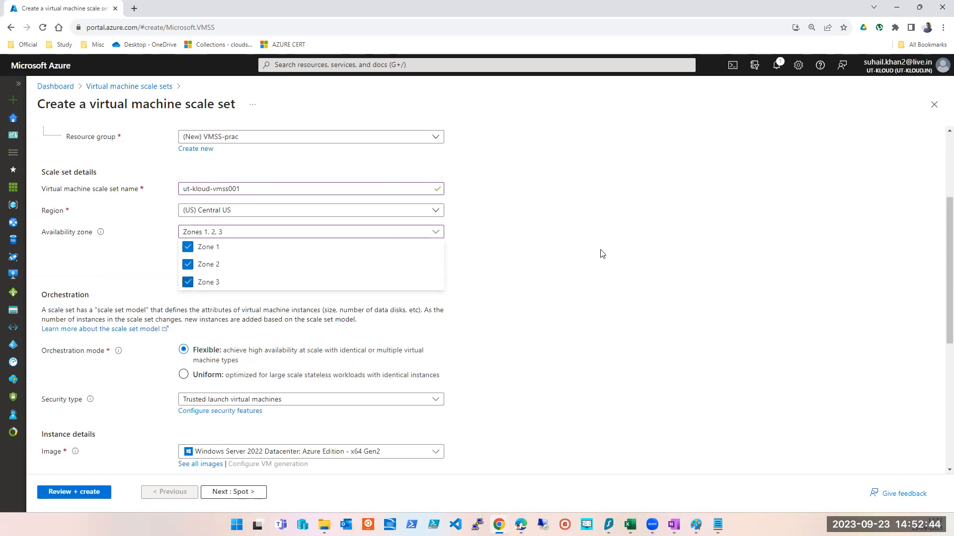
click(600, 253)
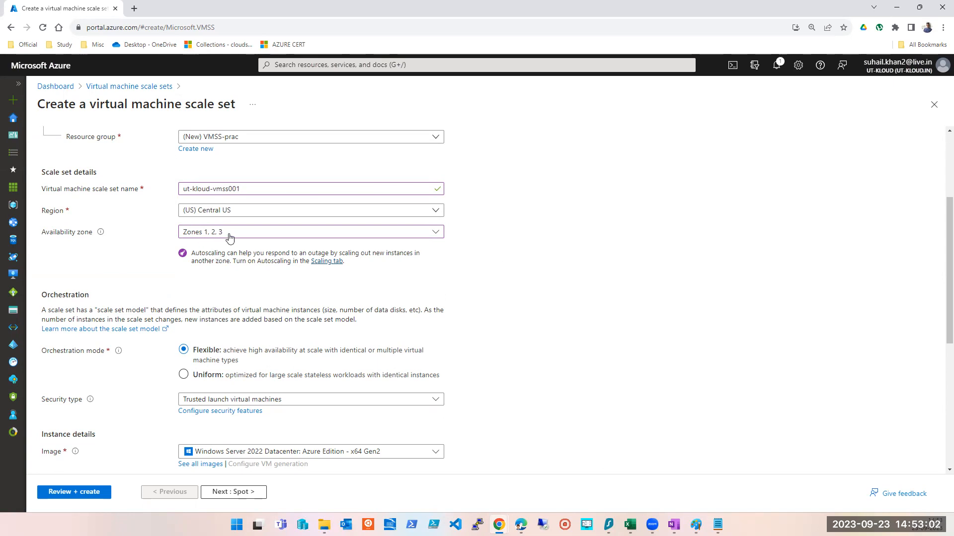
- Switch to Paint, start a new canvas without saving the old drawing, and draw a square about 90 px wide
click(695, 525)
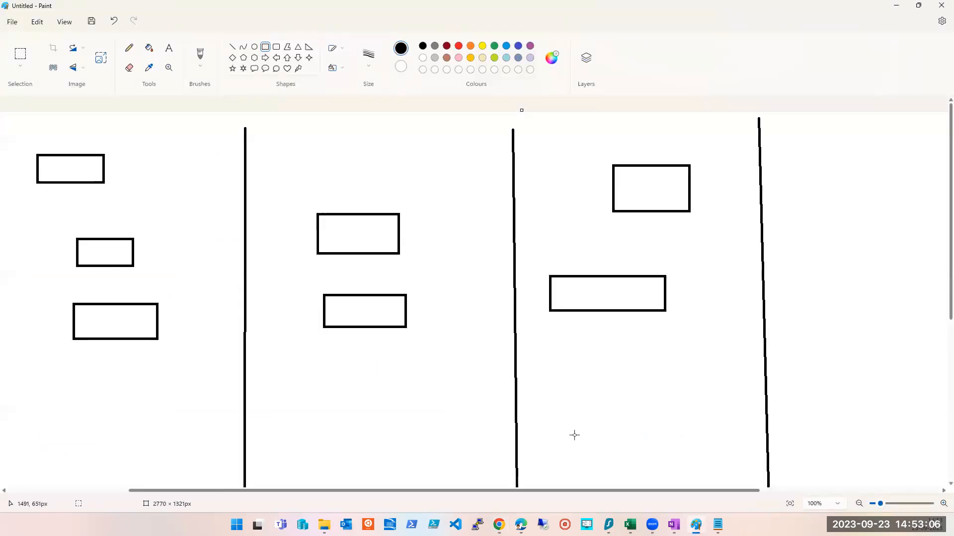
key(ctrl+n)
key(Tab)
key(Return)
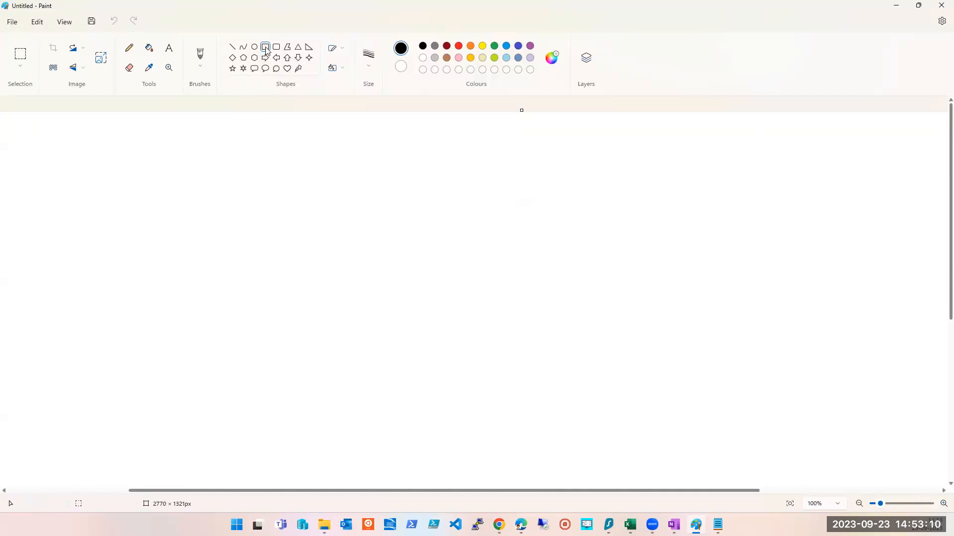
mouse_move(211, 157)
mouse_down()
mouse_move(249, 217)
mouse_move(295, 241)
mouse_up()
click(408, 219)
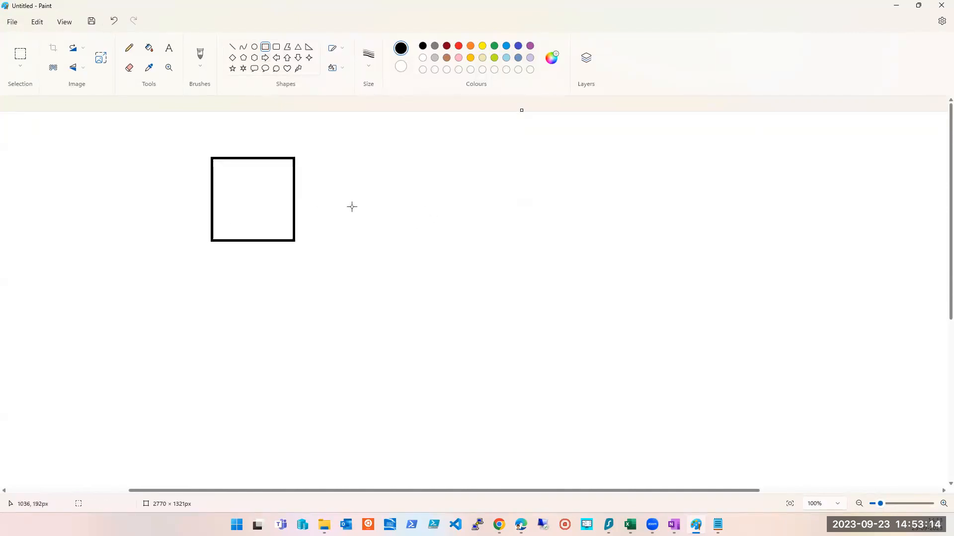
click(896, 5)
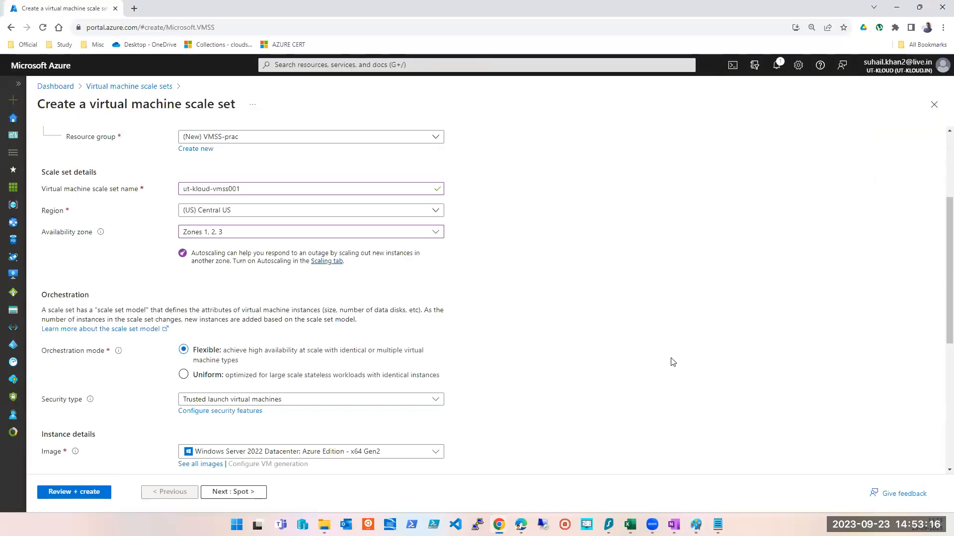
- Review the selected availability zones and set the orchestration mode to Uniform
click(222, 233)
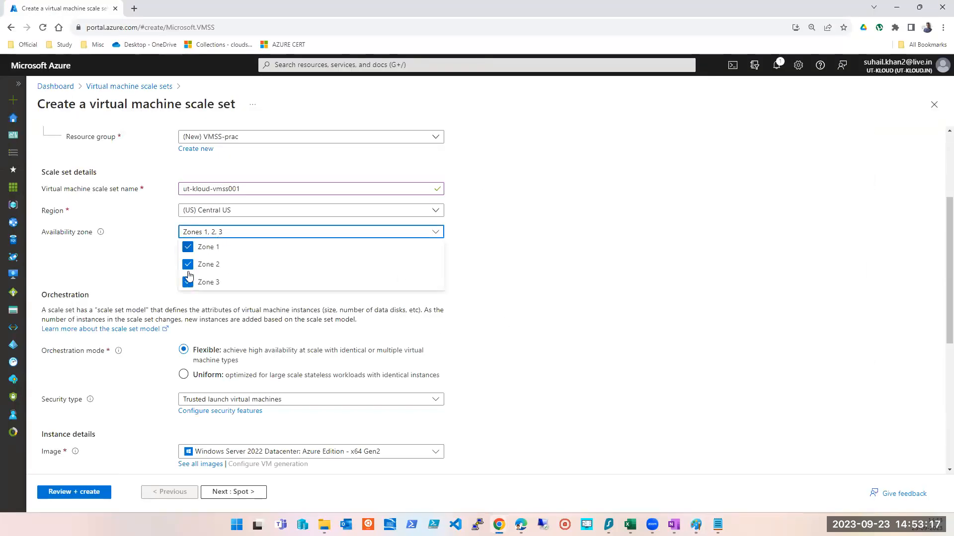
click(468, 292)
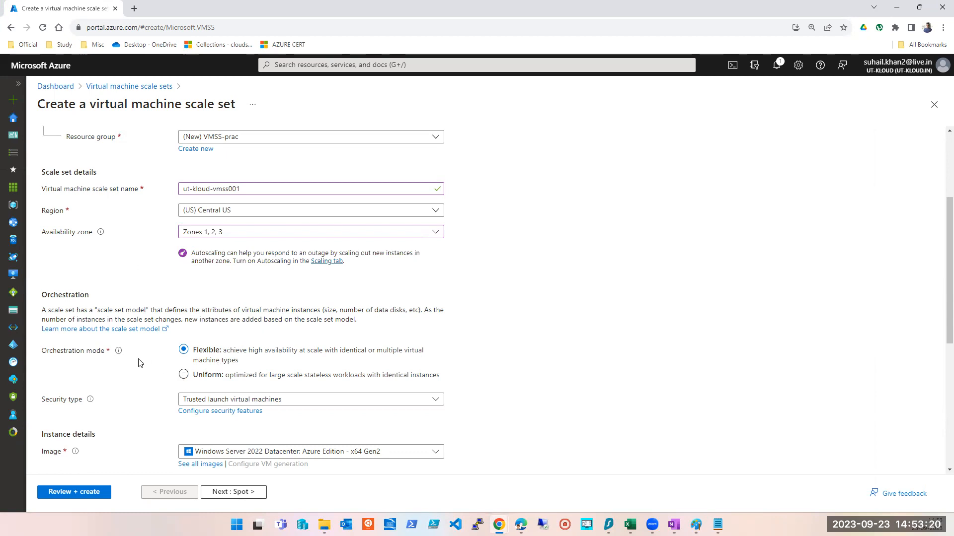
scroll(134, 360, down, 2)
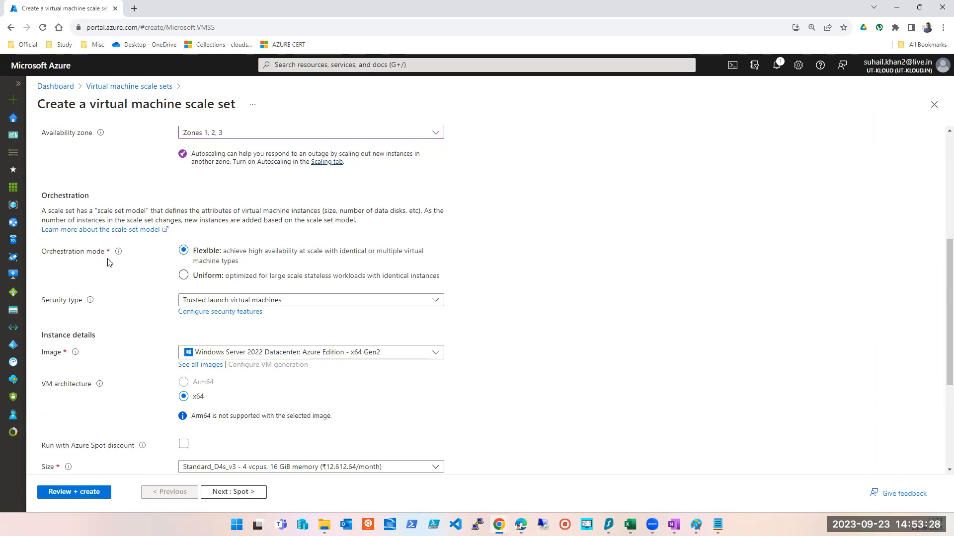
click(183, 282)
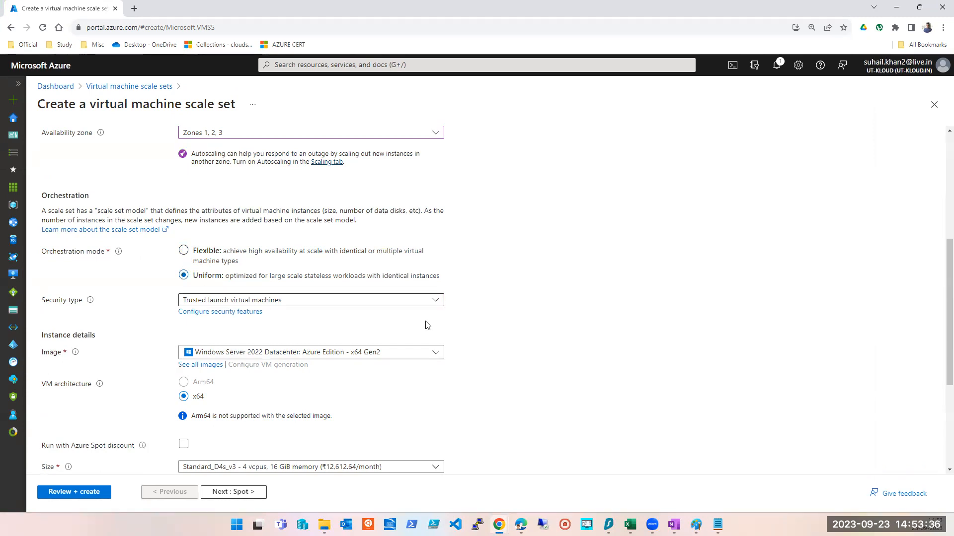
- Set the scale set's security type to Standard
scroll(464, 278, down, 3)
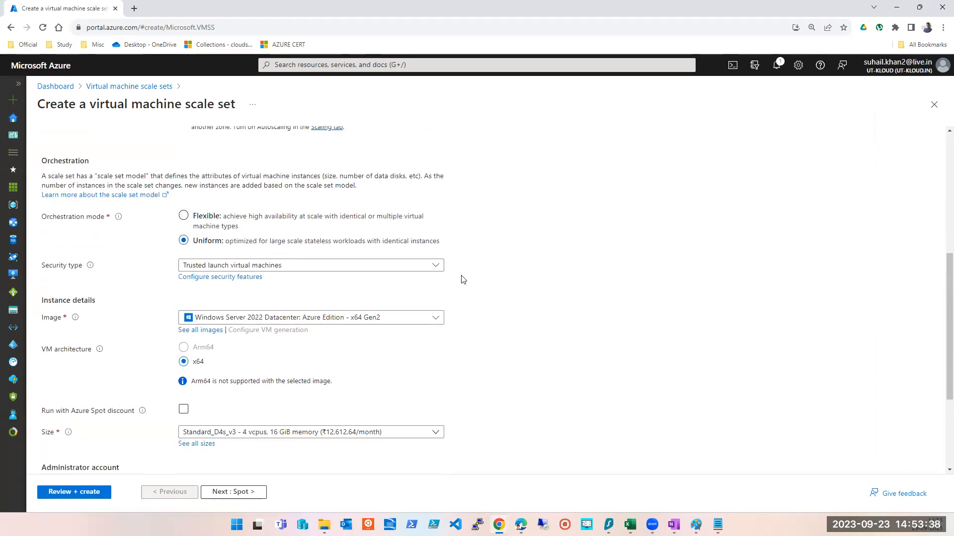
click(353, 154)
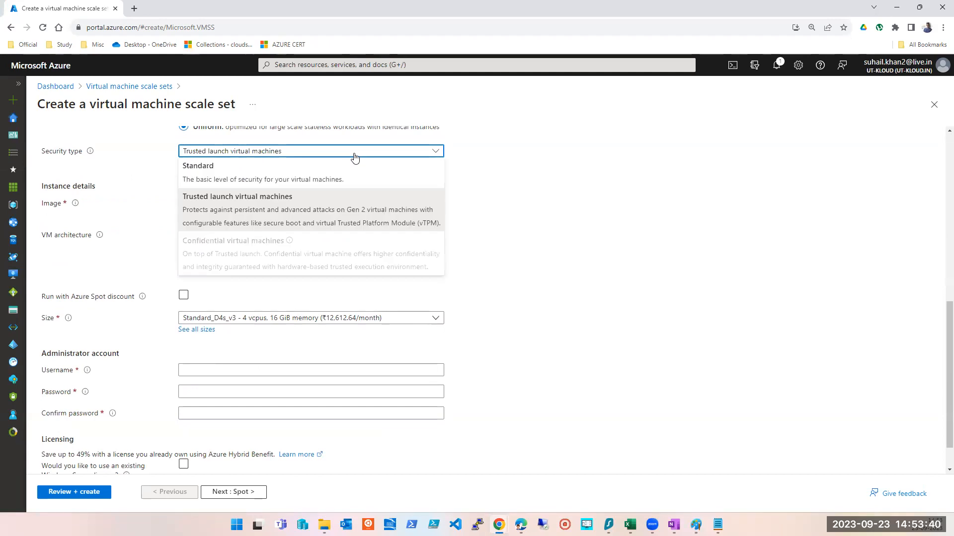
click(251, 177)
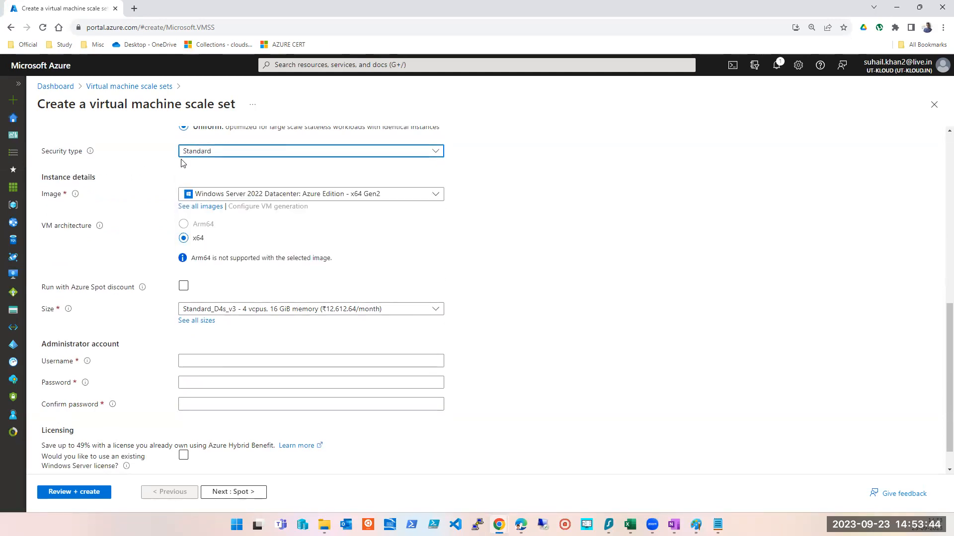
- Browse the available images and select the shared image Windows2019-TsoftWebSite-CPUTester for the scale set
click(369, 199)
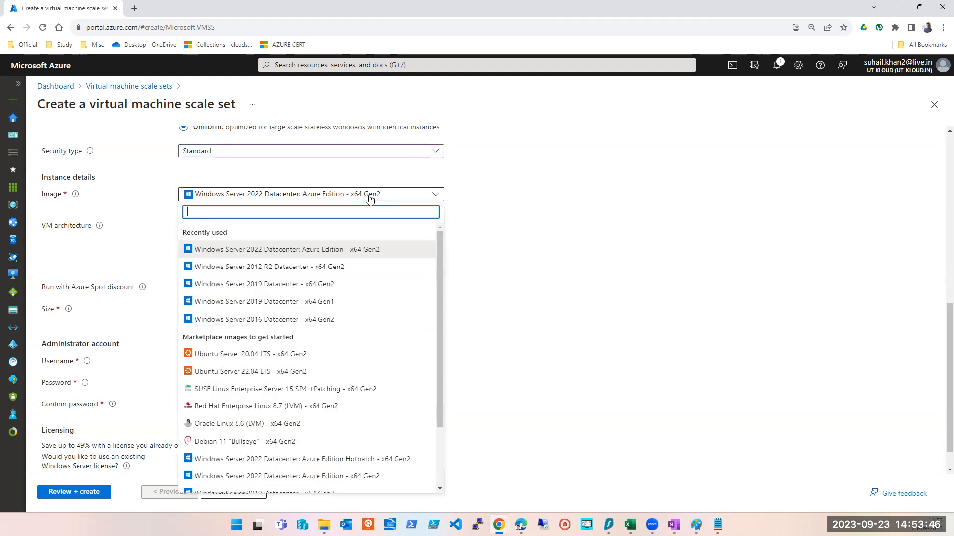
scroll(356, 275, down, 2)
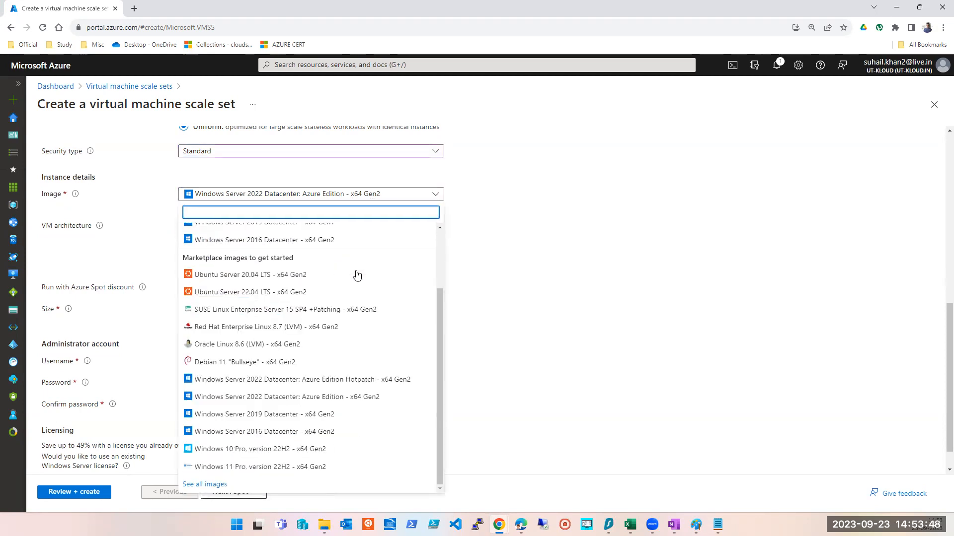
scroll(571, 305, up, 5)
scroll(616, 303, down, 5)
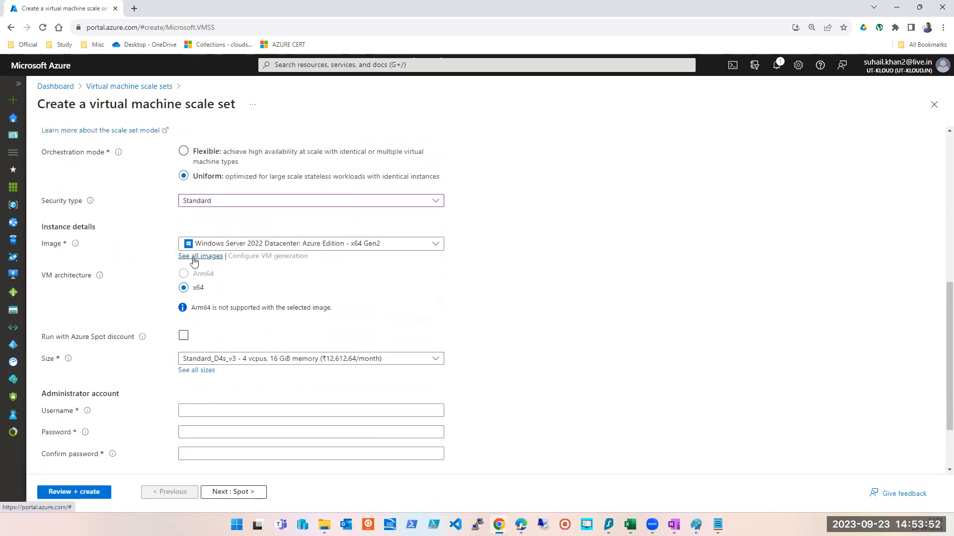
click(197, 256)
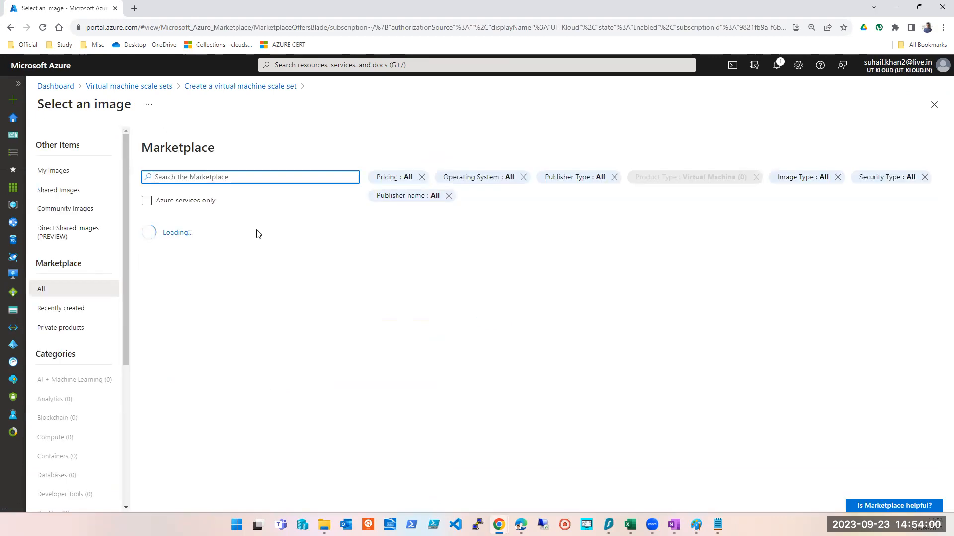
click(55, 171)
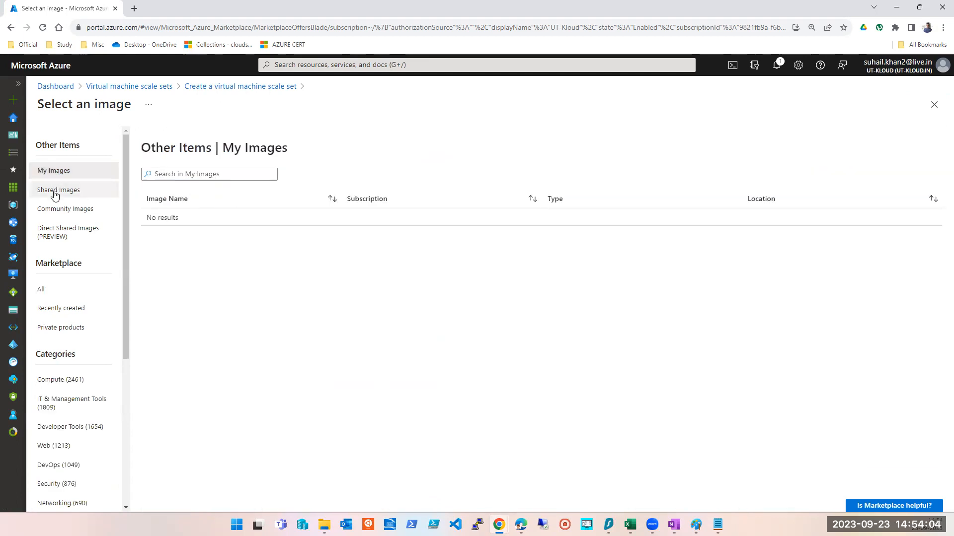
click(55, 193)
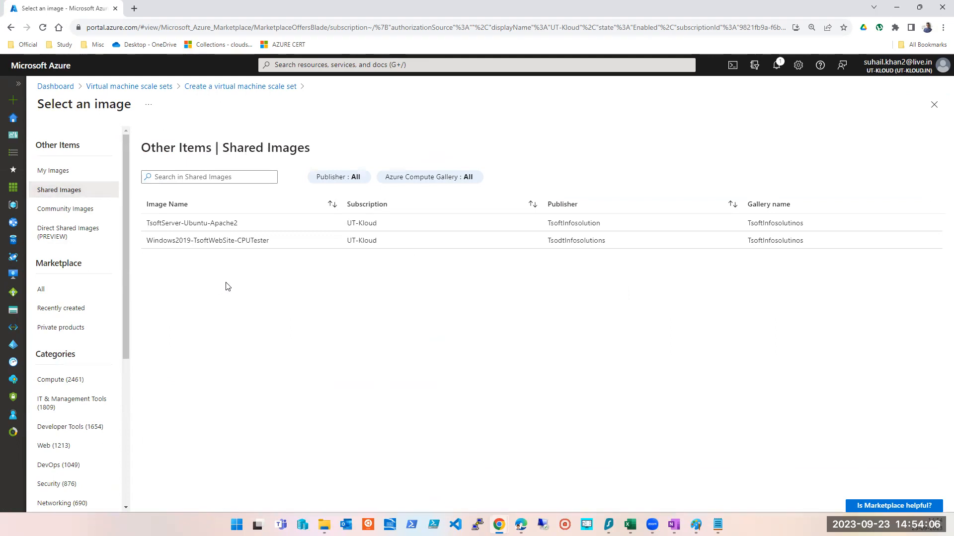
click(174, 242)
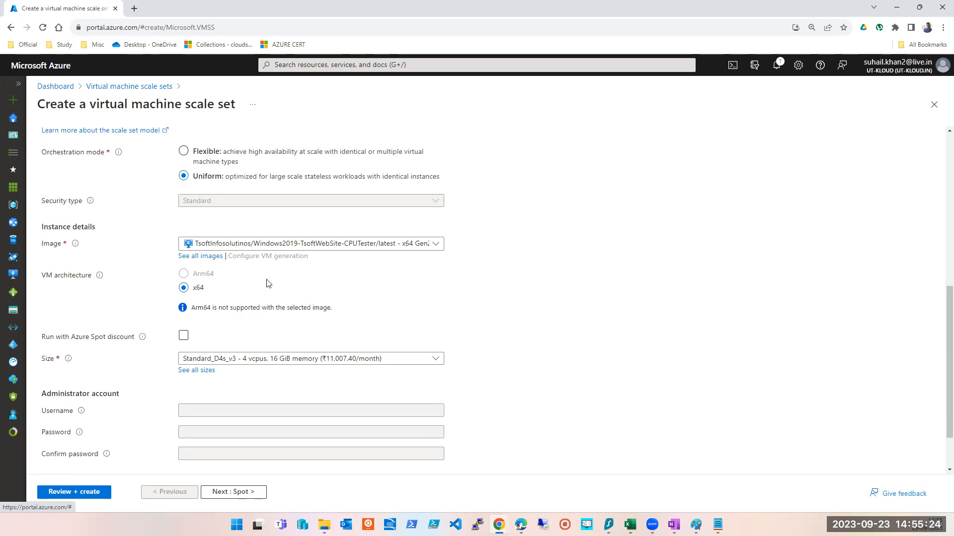
- Browse the My Images and Shared Images lists and keep the shared Windows2019-TsoftWebSite-CPUTester image
click(202, 259)
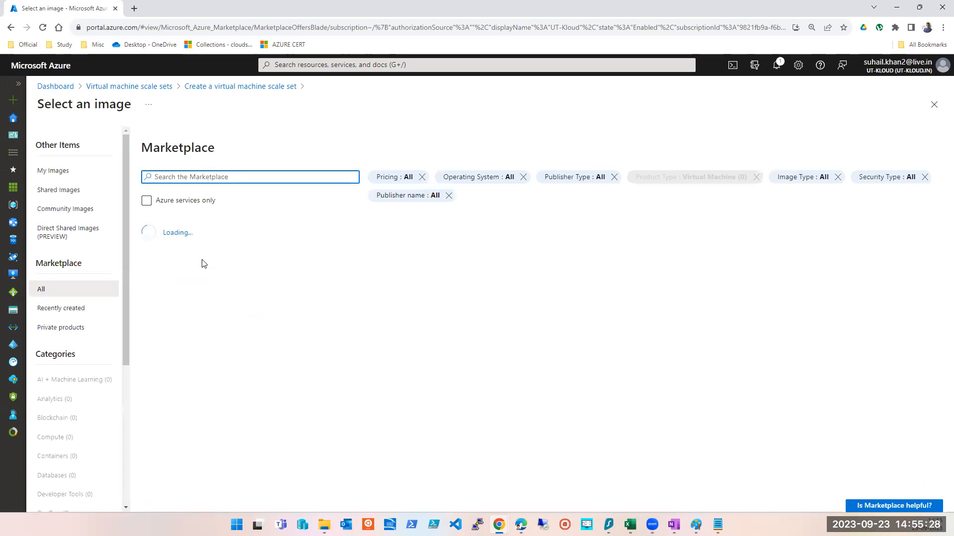
click(51, 171)
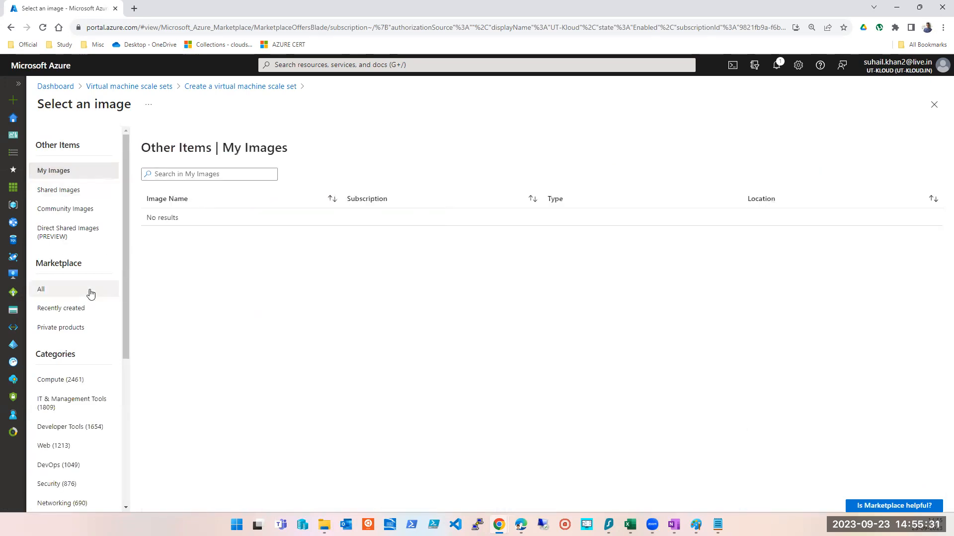
click(59, 192)
click(189, 241)
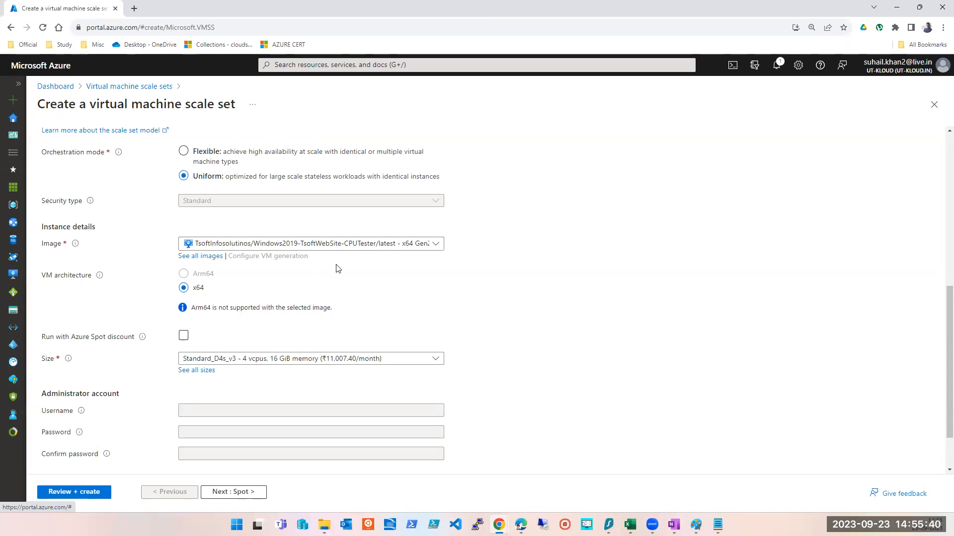
- Set the instance size to Standard_B1s - 1 vcpu, 1 GiB memory
scroll(334, 268, down, 1)
click(350, 298)
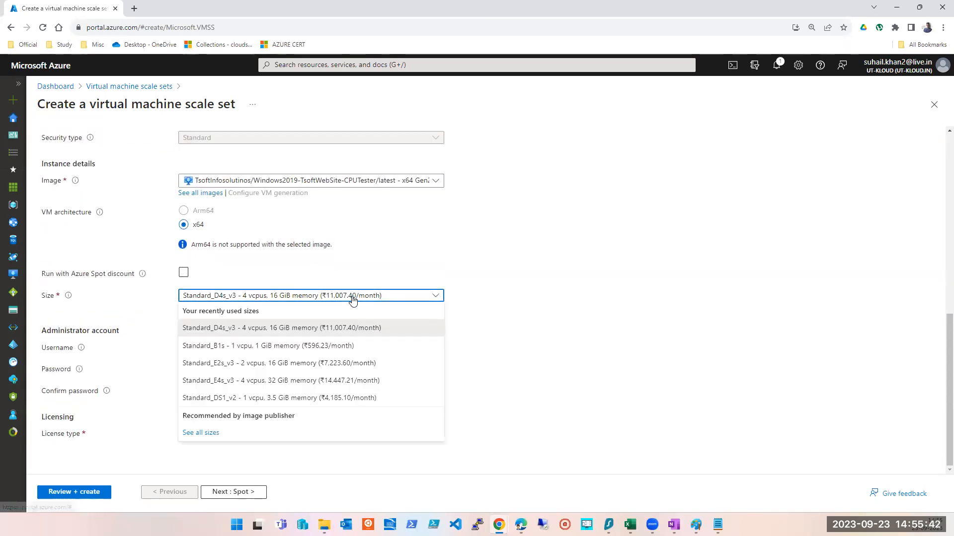
click(237, 348)
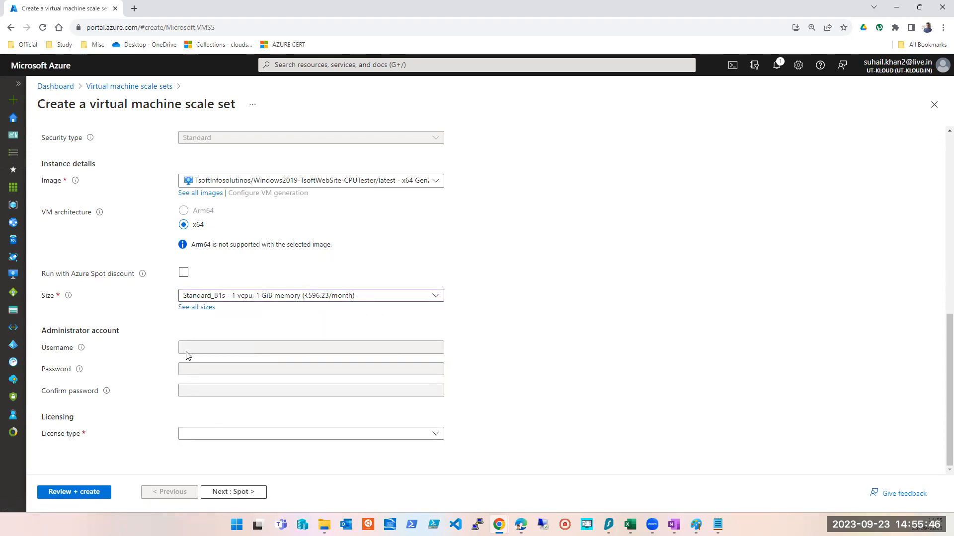
- Set the license type to Windows server and continue to the Spot tab
click(292, 431)
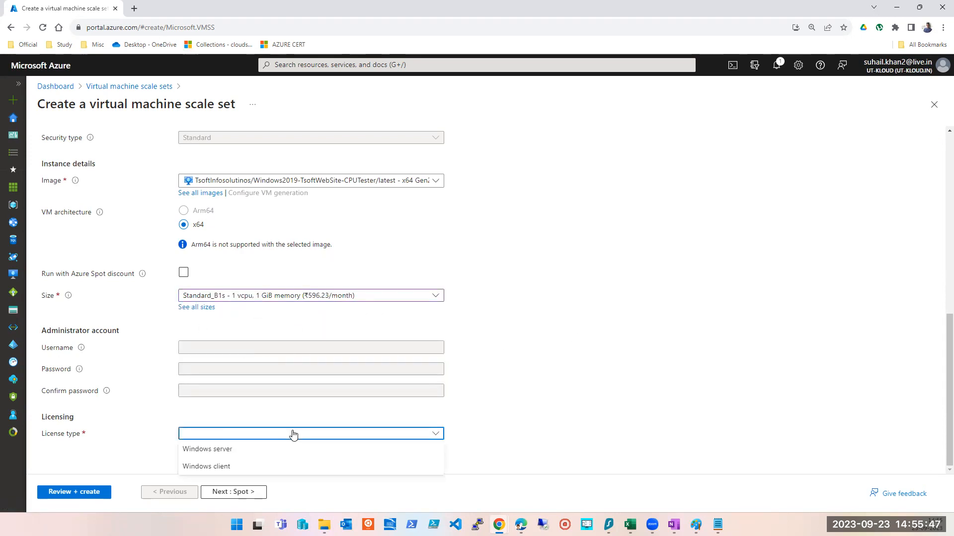
click(234, 452)
scroll(324, 446, down, 1)
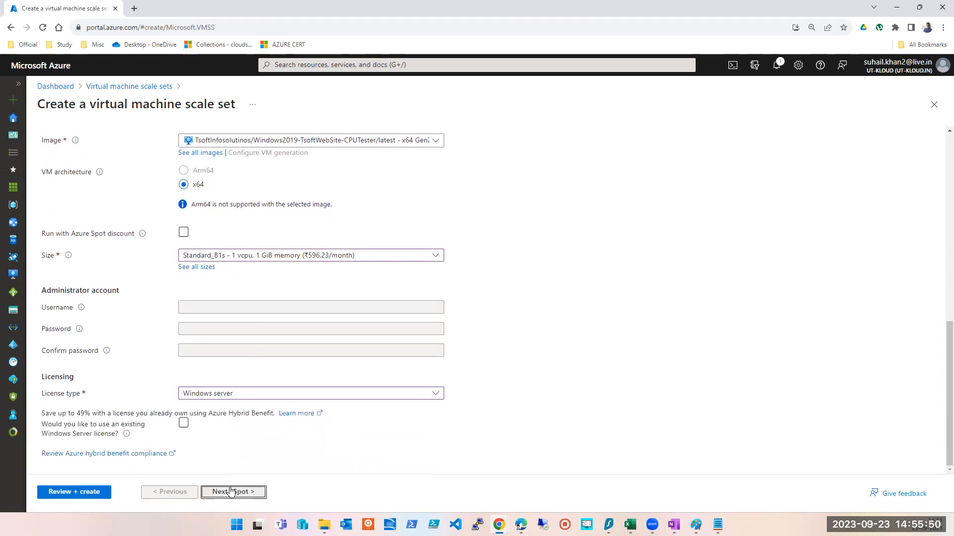
click(231, 491)
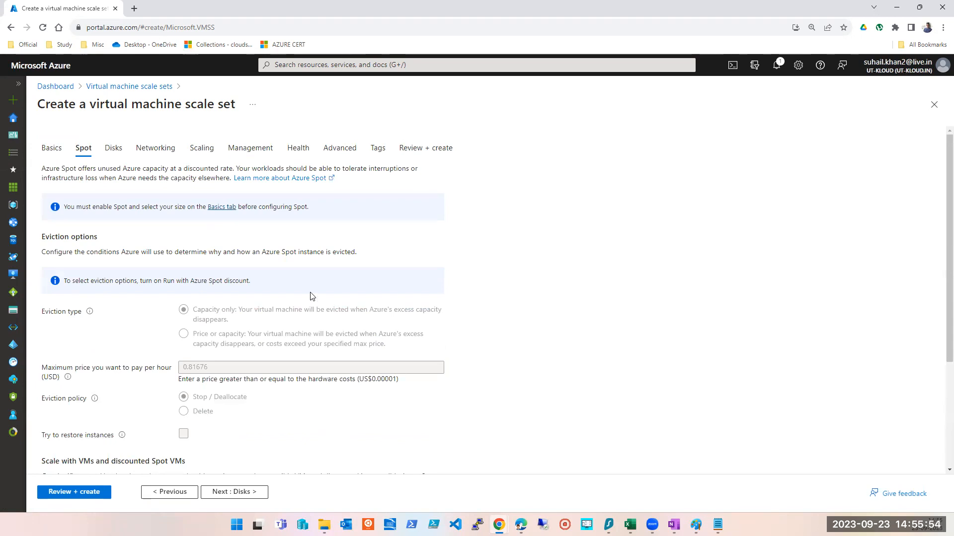
- Review the Spot eviction options and the Disks settings, continuing on to the Networking tab
scroll(309, 298, down, 3)
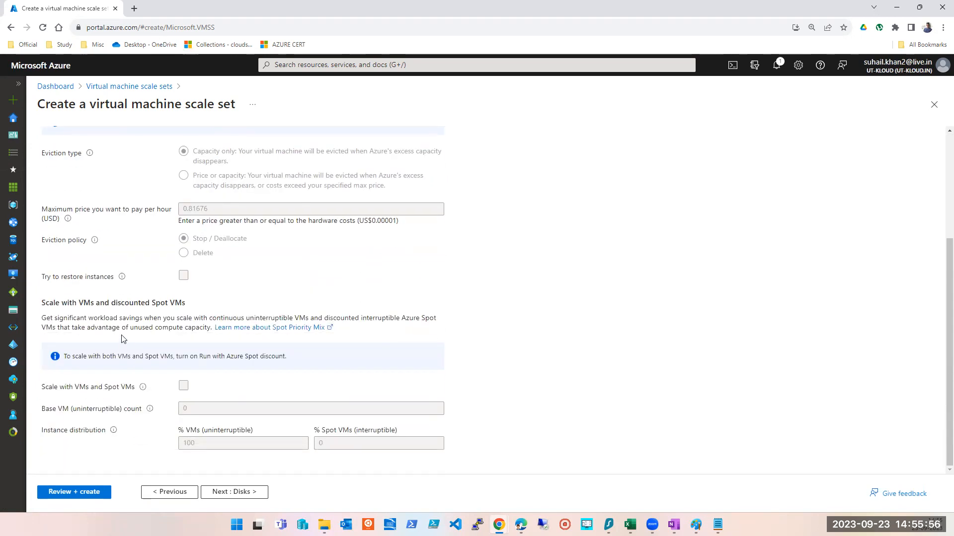
scroll(128, 367, up, 3)
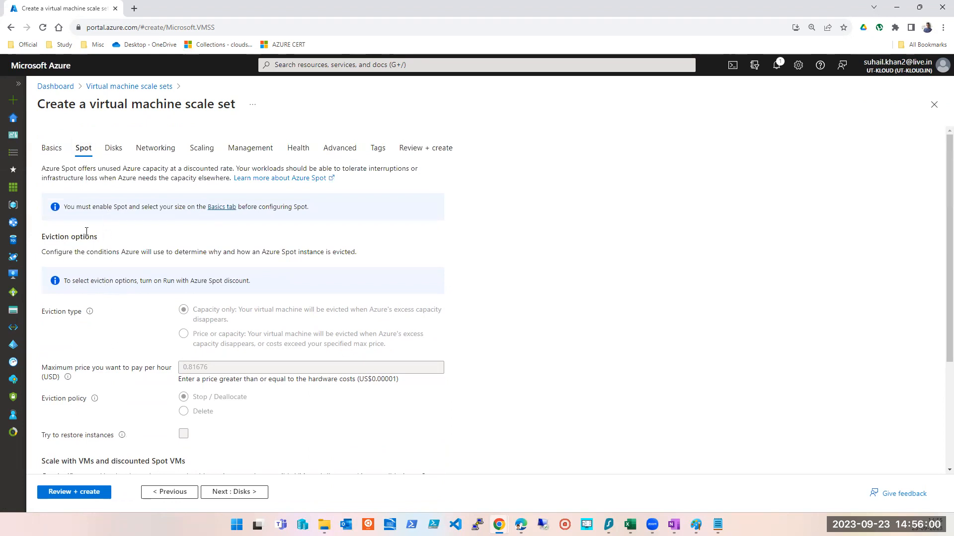
scroll(102, 323, down, 4)
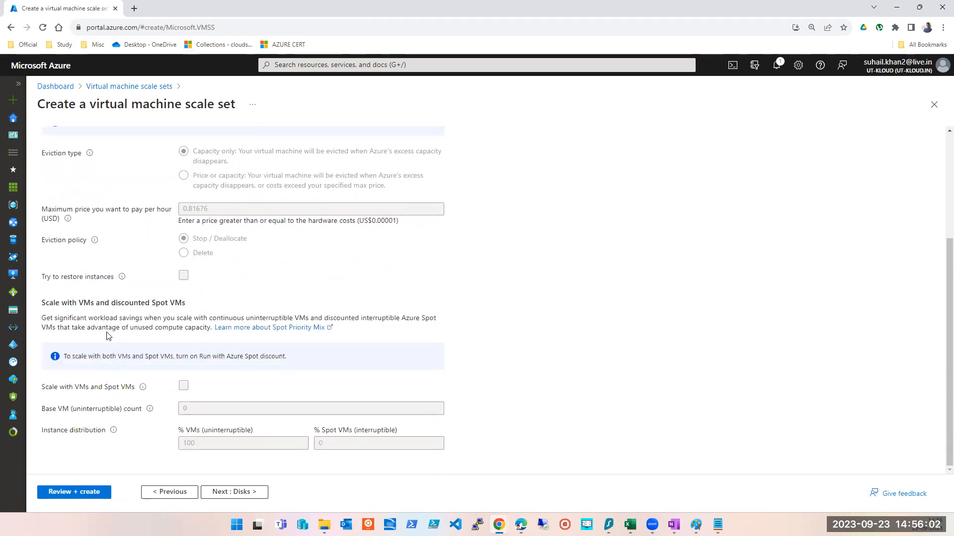
scroll(107, 332, up, 4)
click(112, 150)
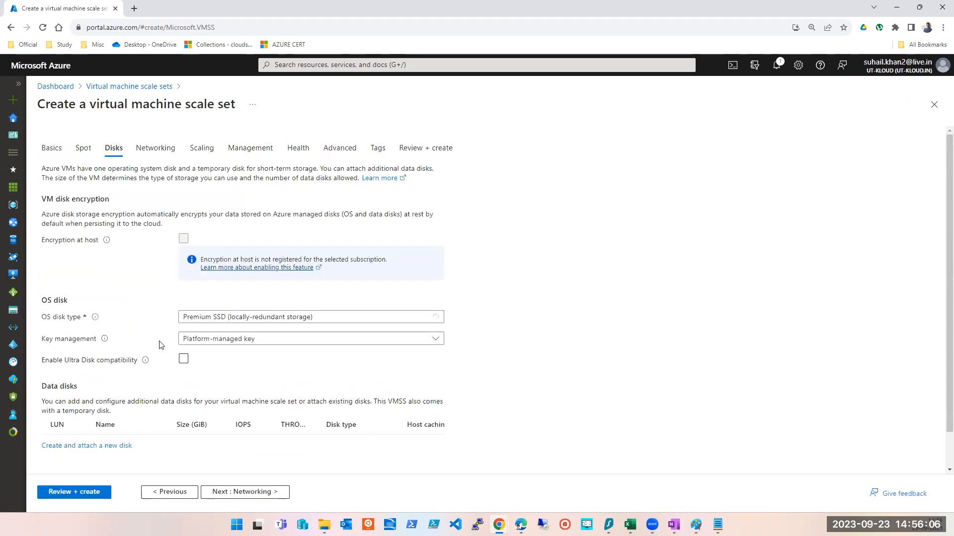
scroll(153, 383, down, 1)
scroll(131, 331, up, 1)
click(280, 493)
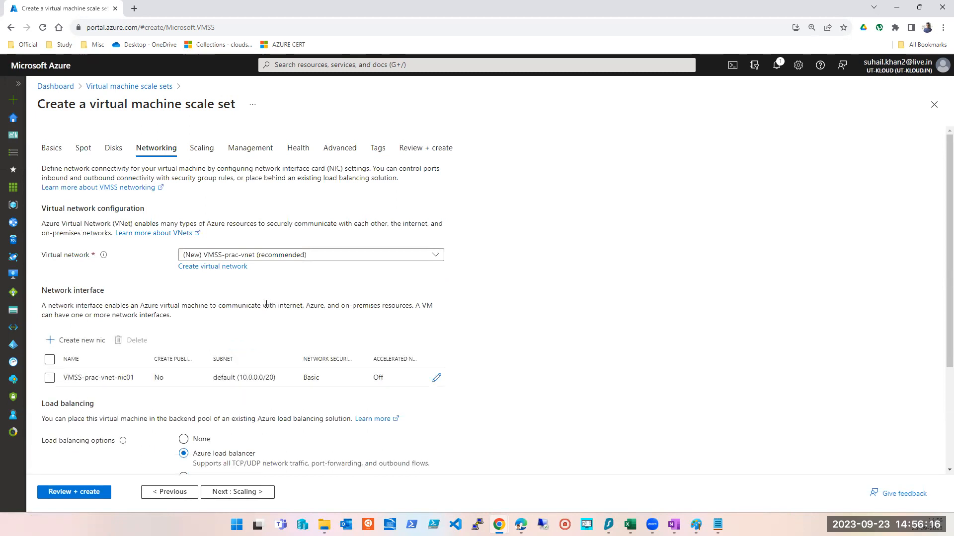
- Set the load balancing option to None and continue to the Scaling tab
scroll(266, 304, down, 3)
click(184, 293)
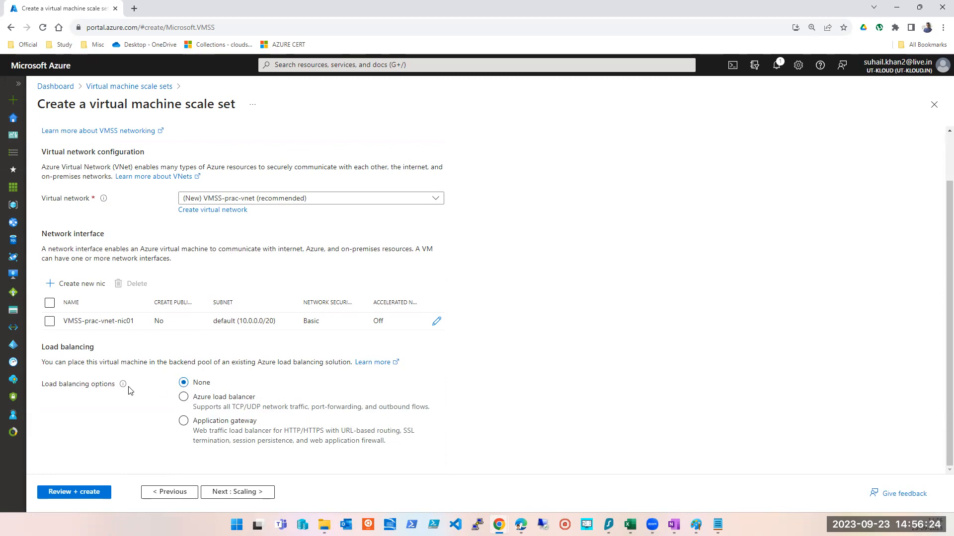
click(247, 493)
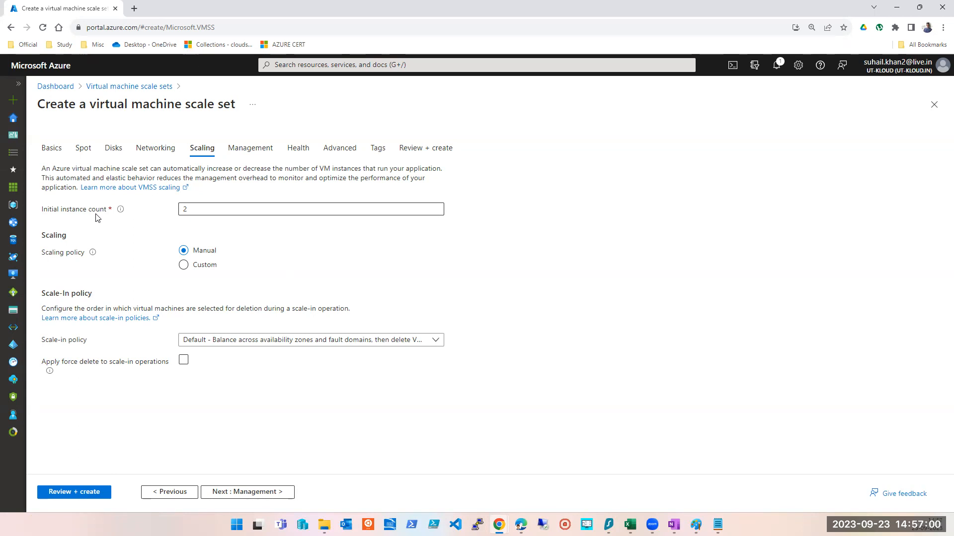
- Try setting the initial instance count to 0
drag(202, 211, 155, 219)
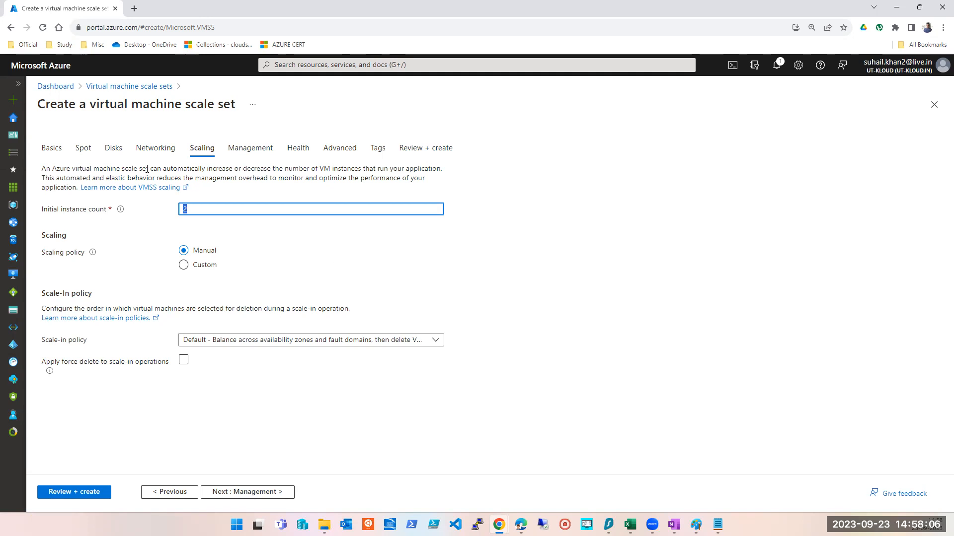
click(69, 214)
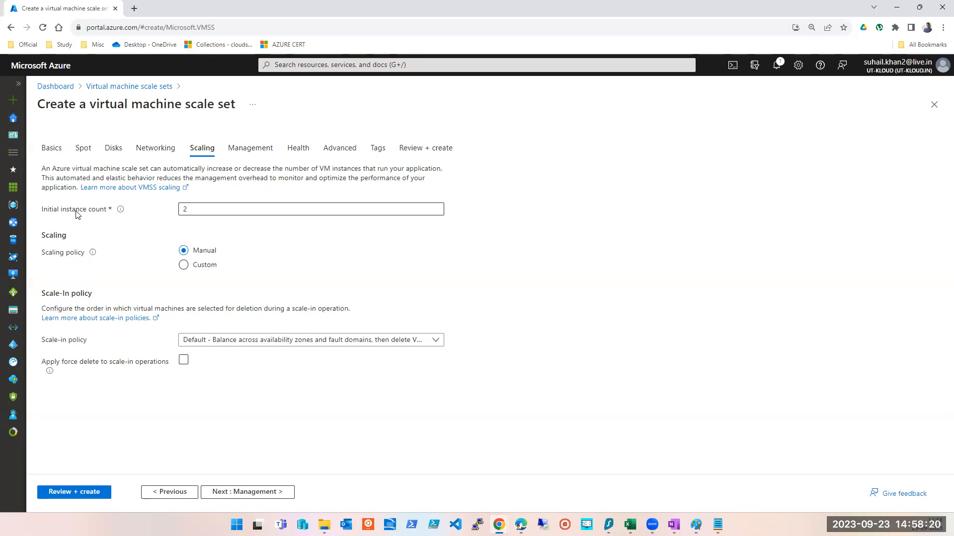
double_click(193, 210)
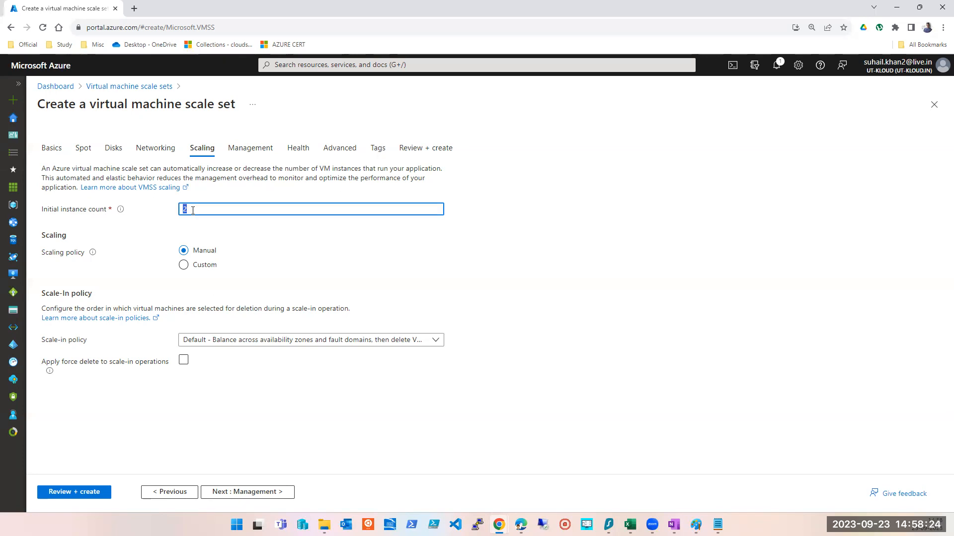
text(0)
key(Tab)
- Set the initial instance count back to 2
double_click(193, 210)
text(2)
key(Tab)
key(shift+Tab)
- Return to the Basics tab and clear all three availability zones
click(51, 149)
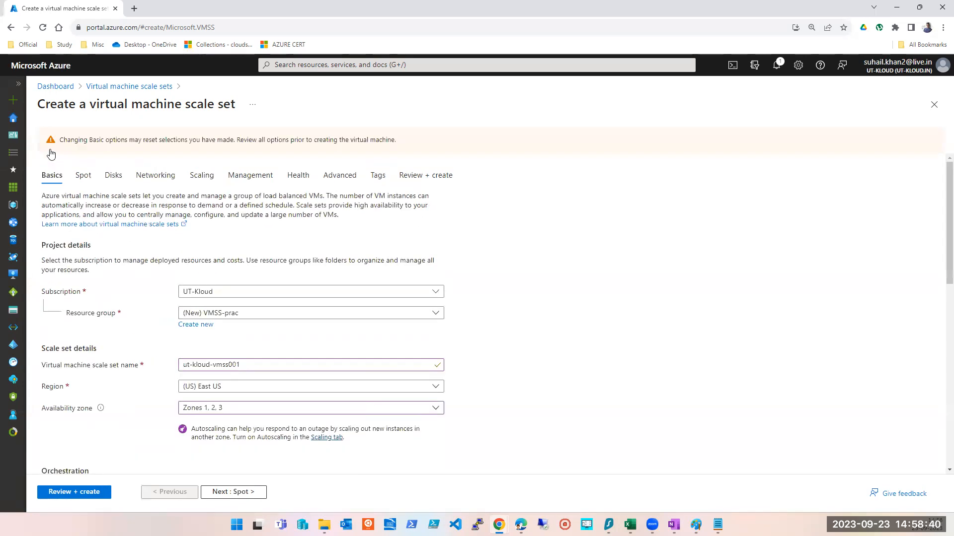
scroll(113, 321, down, 2)
click(200, 309)
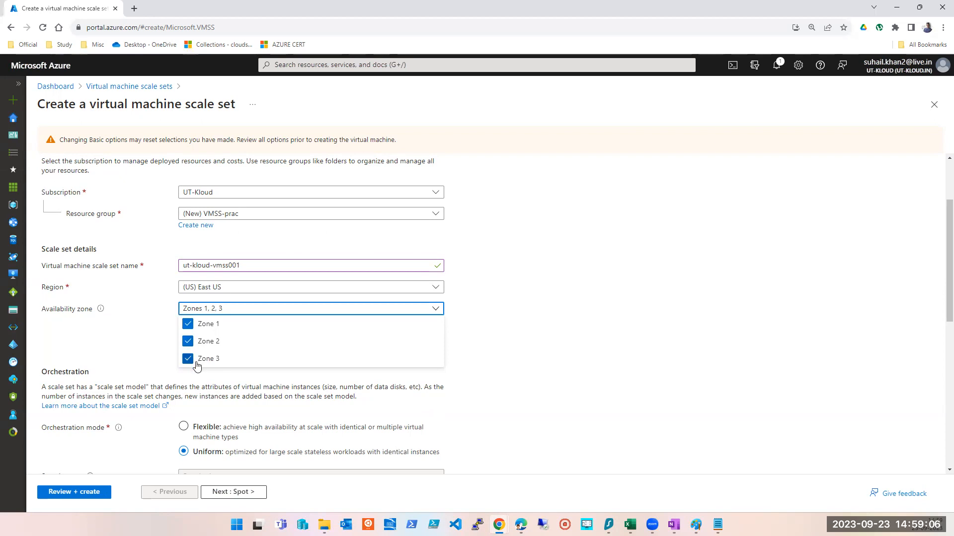
click(205, 323)
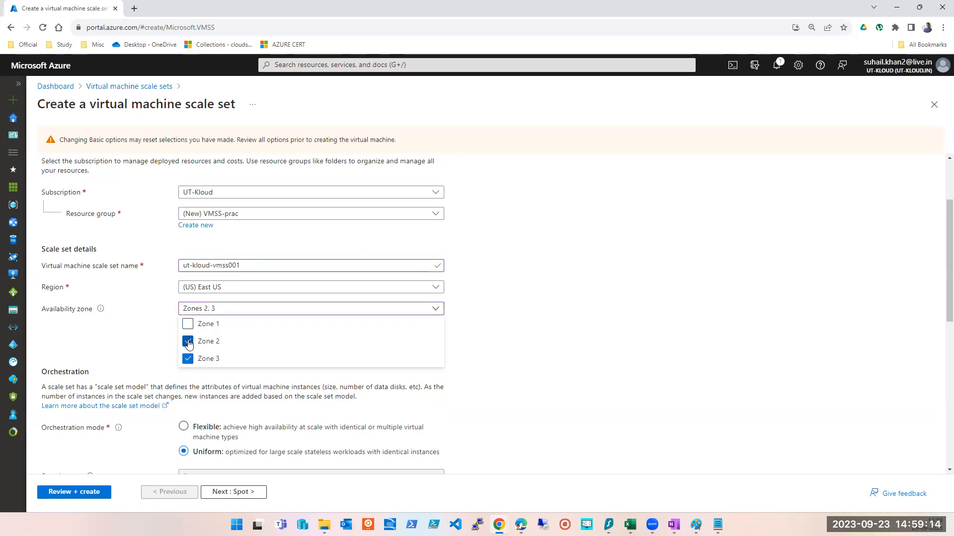
click(187, 342)
click(188, 359)
click(555, 291)
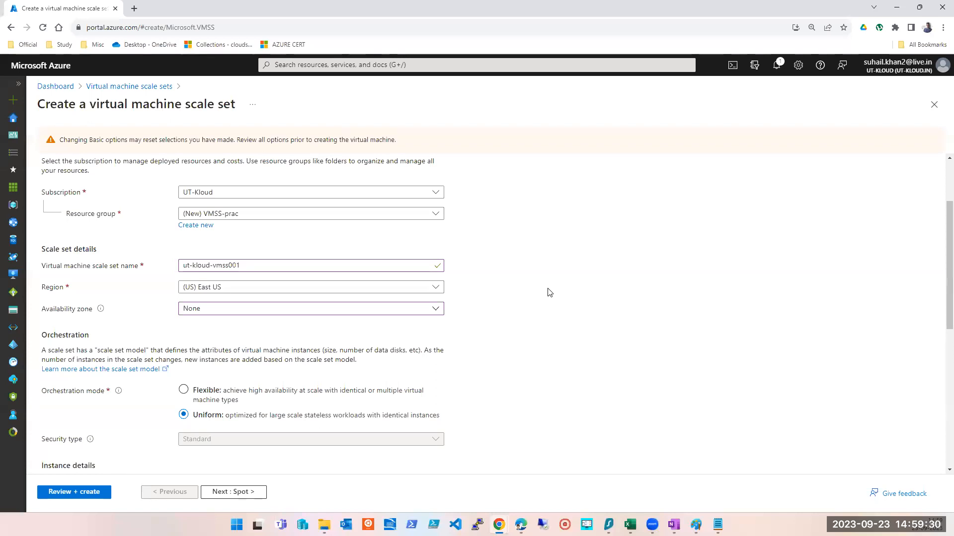
- Reselect availability zones 1, 2 and 3 for the scale set
click(324, 310)
click(188, 324)
click(187, 341)
click(187, 359)
click(559, 348)
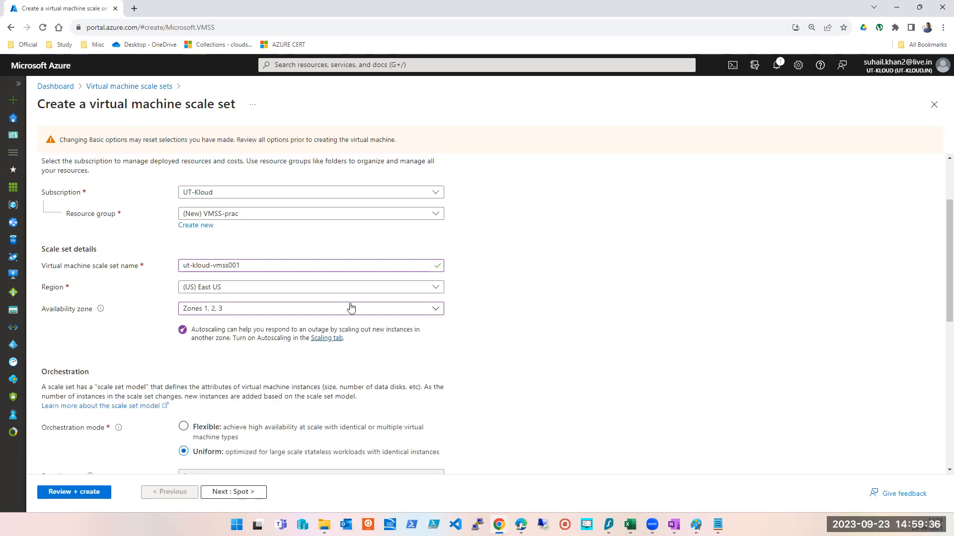
- Switch to the Scaling tab and set the scaling policy to Custom
scroll(250, 327, down, 3)
scroll(228, 273, up, 5)
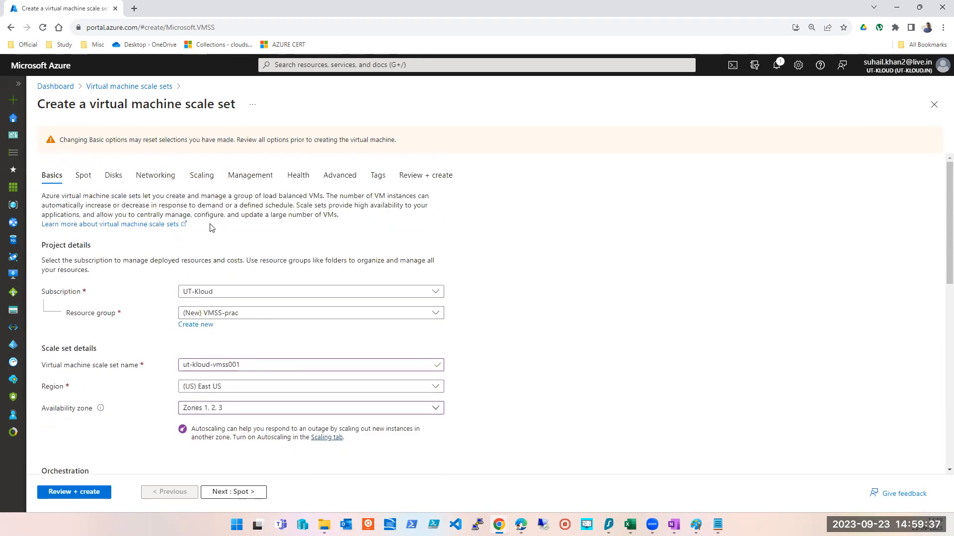
click(194, 173)
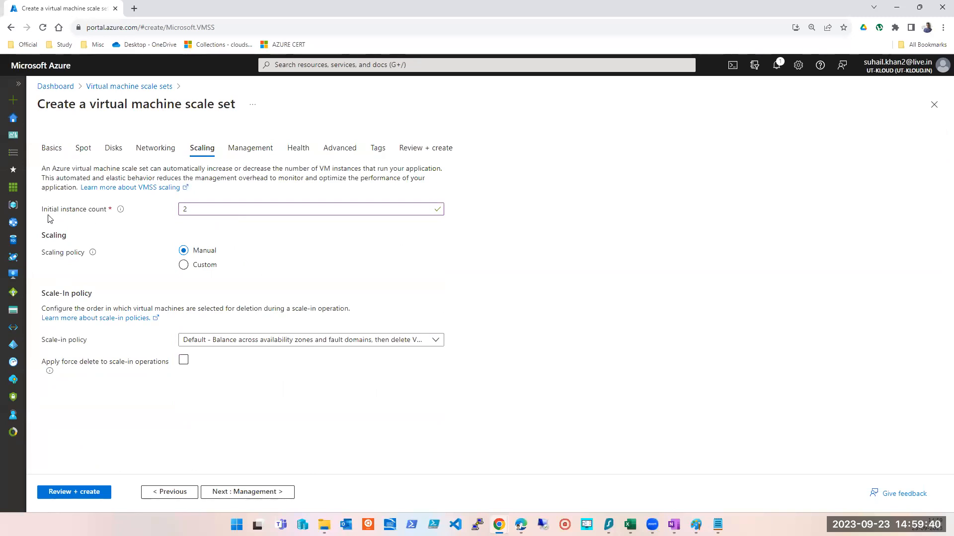
click(184, 266)
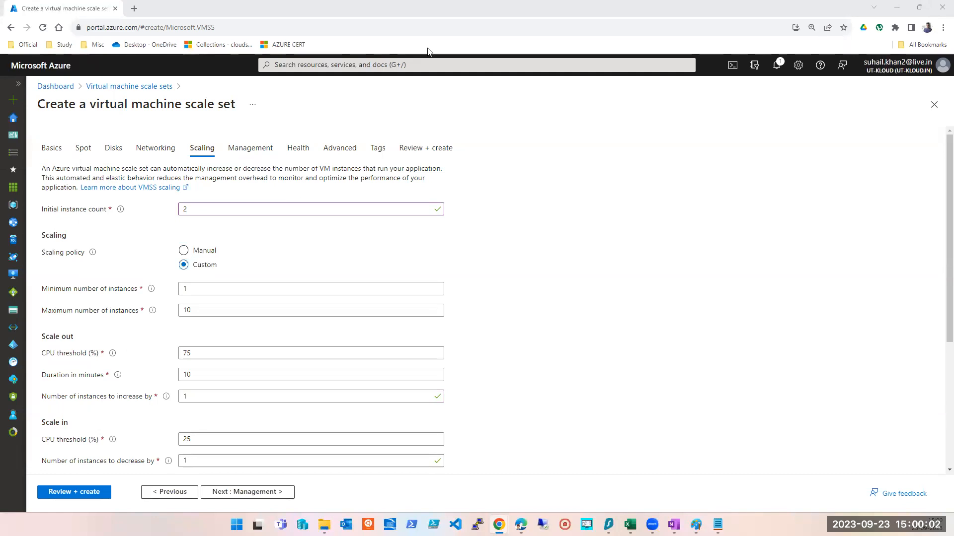
- Try setting the initial instance count to 0
double_click(271, 203)
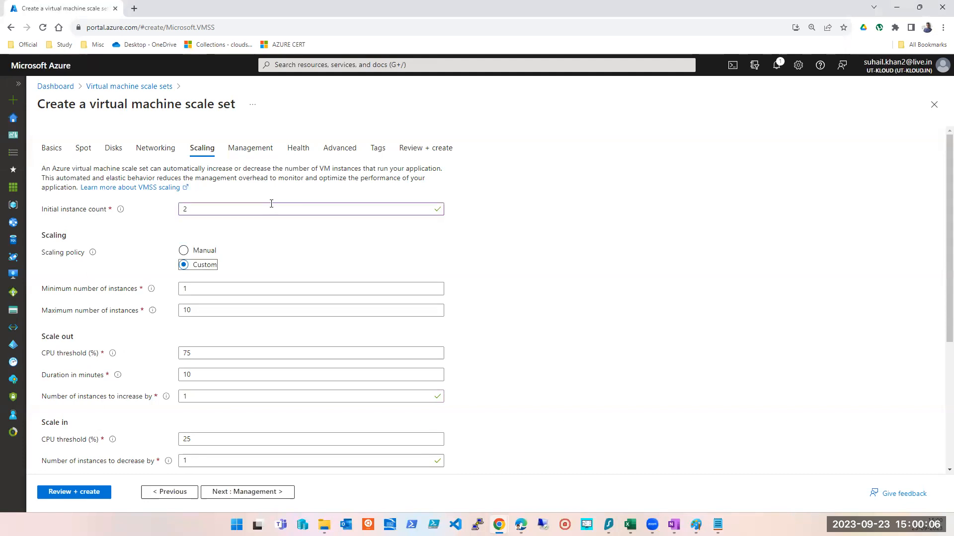
text(0)
key(Tab)
- Set the initial instance count back to 2
mouse_move(127, 214)
double_click(217, 206)
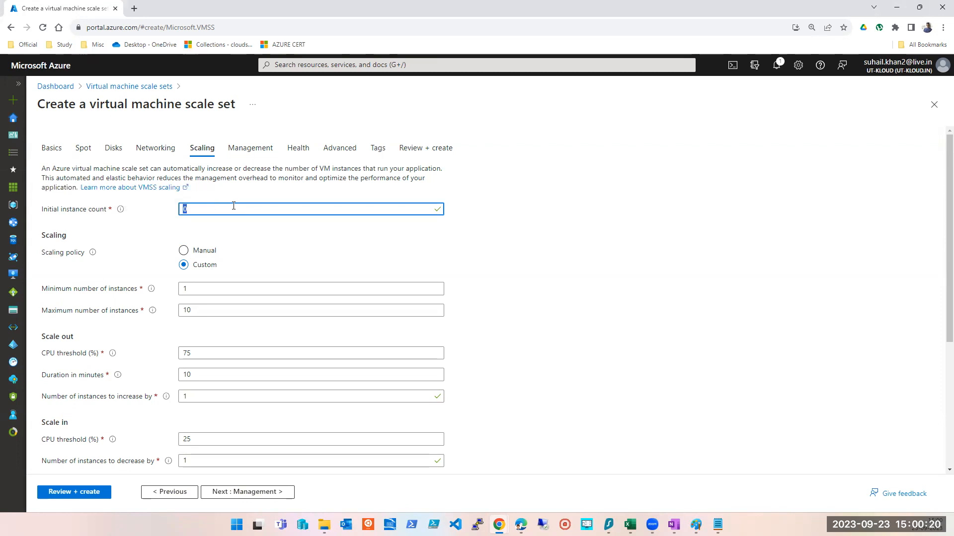
text(2)
key(alt+Tab)
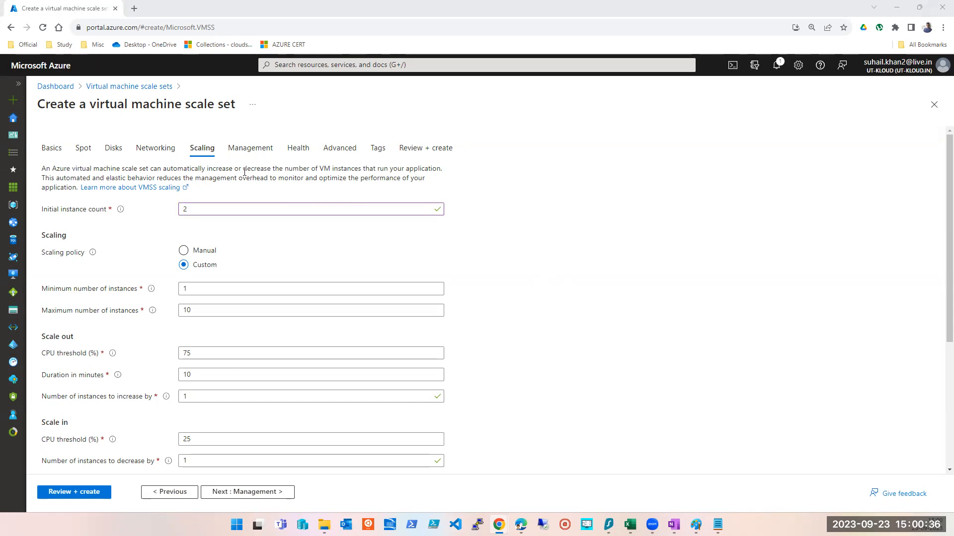
- Examine the minimum instance count field and its information tooltip
scroll(267, 286, down, 1)
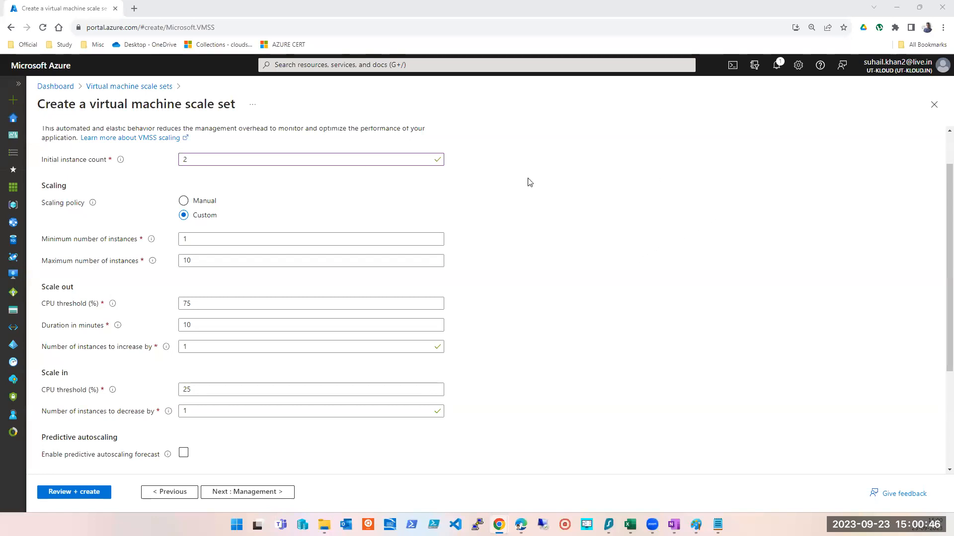
double_click(196, 163)
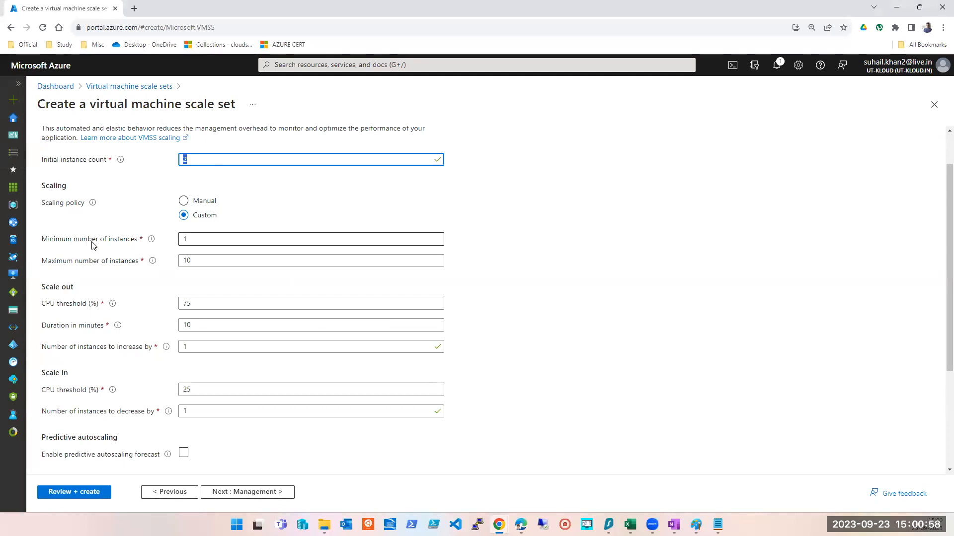
double_click(196, 241)
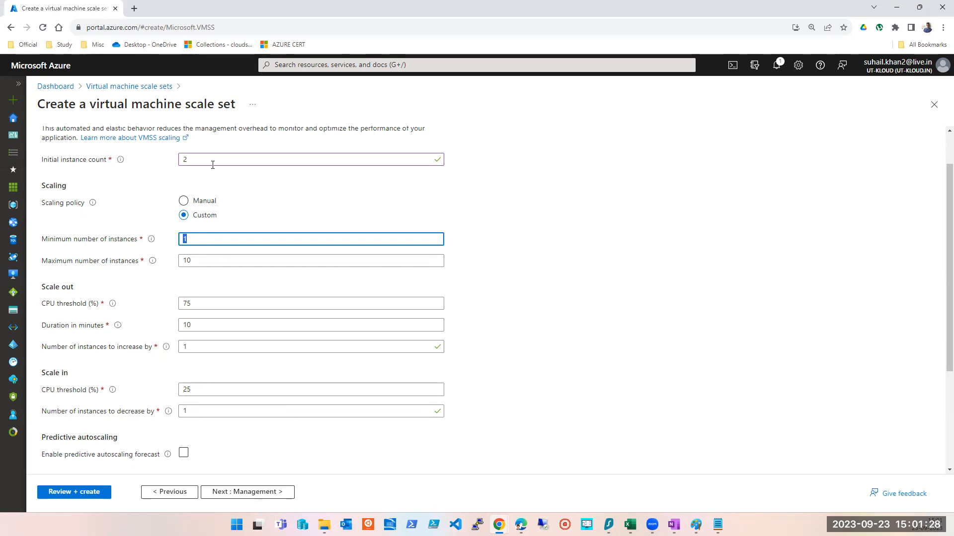
triple_click(86, 241)
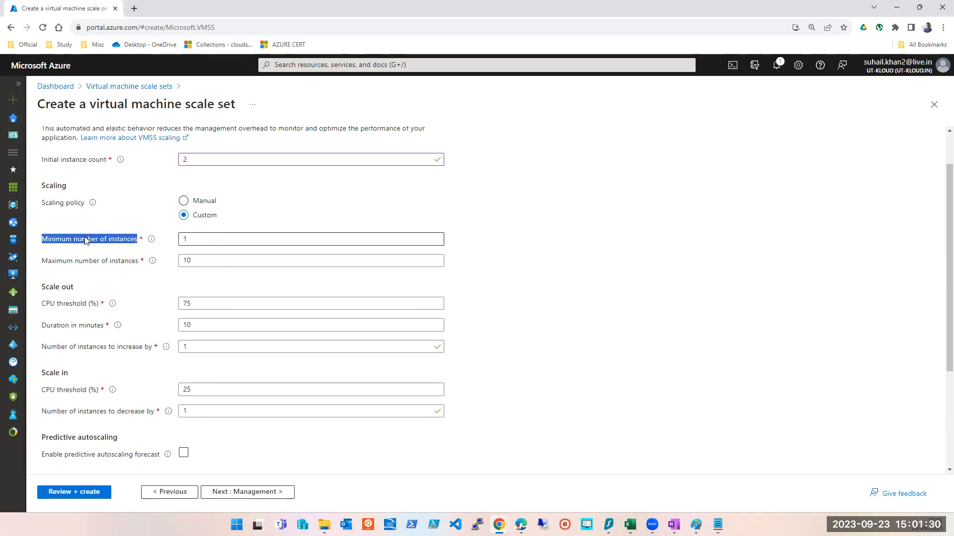
mouse_move(150, 240)
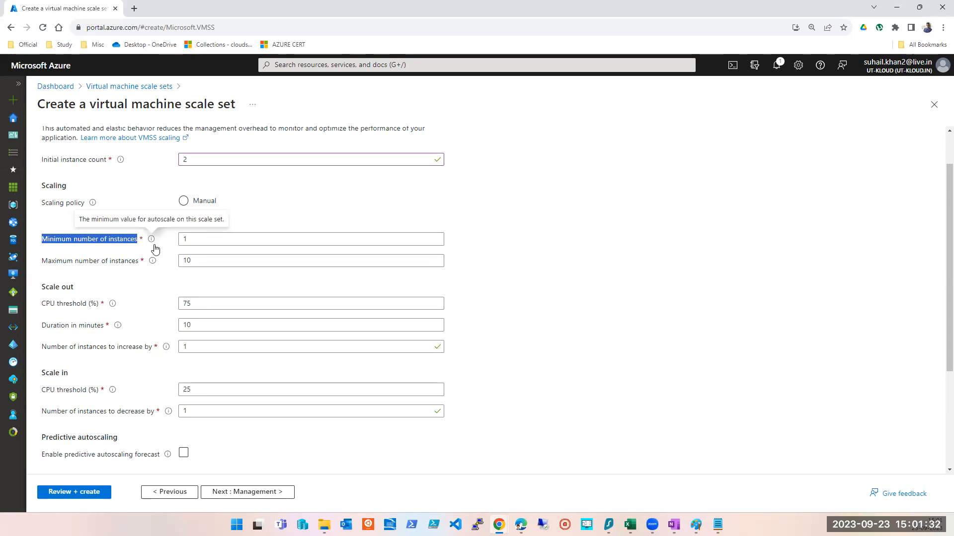
click(602, 247)
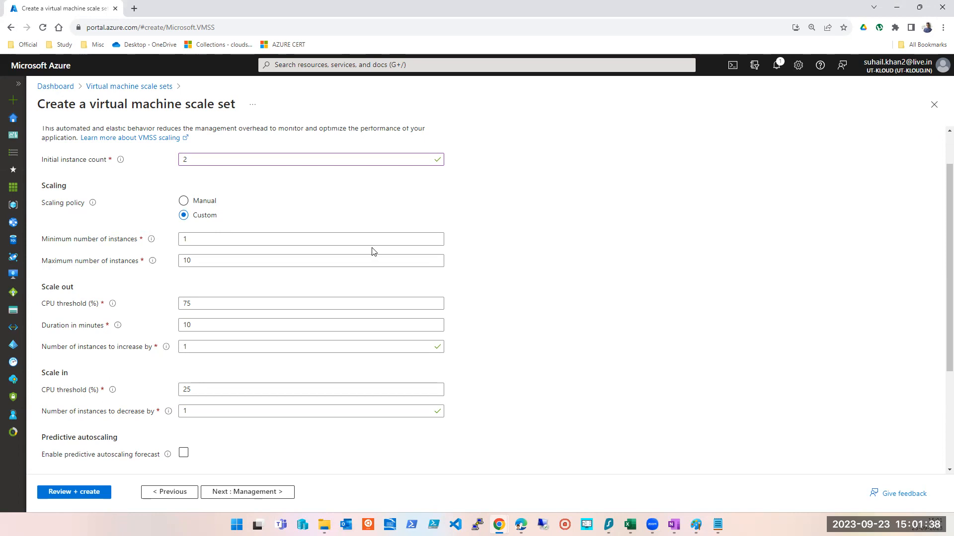
- Set the initial instance count to 3 and the minimum number of instances to 2
double_click(208, 242)
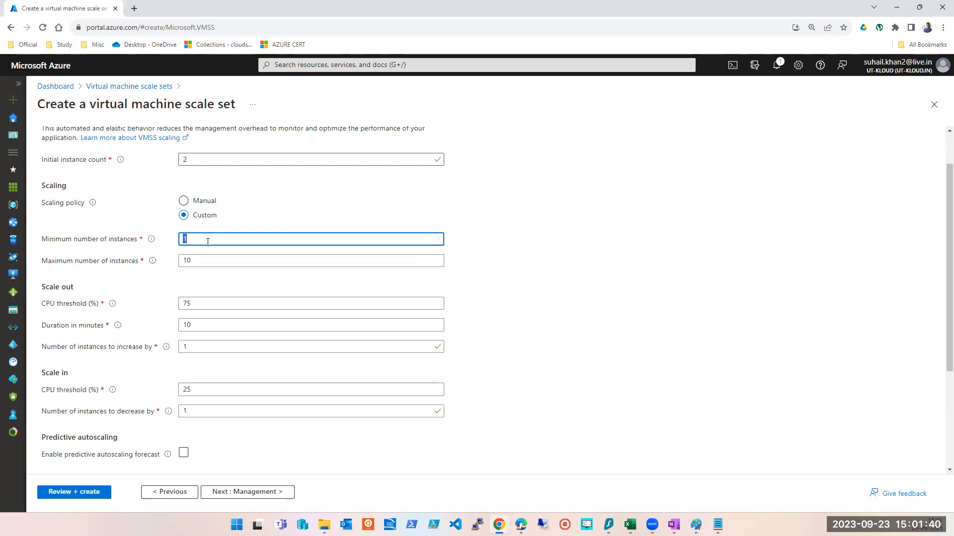
double_click(187, 159)
text(3)
key(Tab)
key(Tab)
text(2)
- Set the maximum number of instances to 1000
double_click(219, 159)
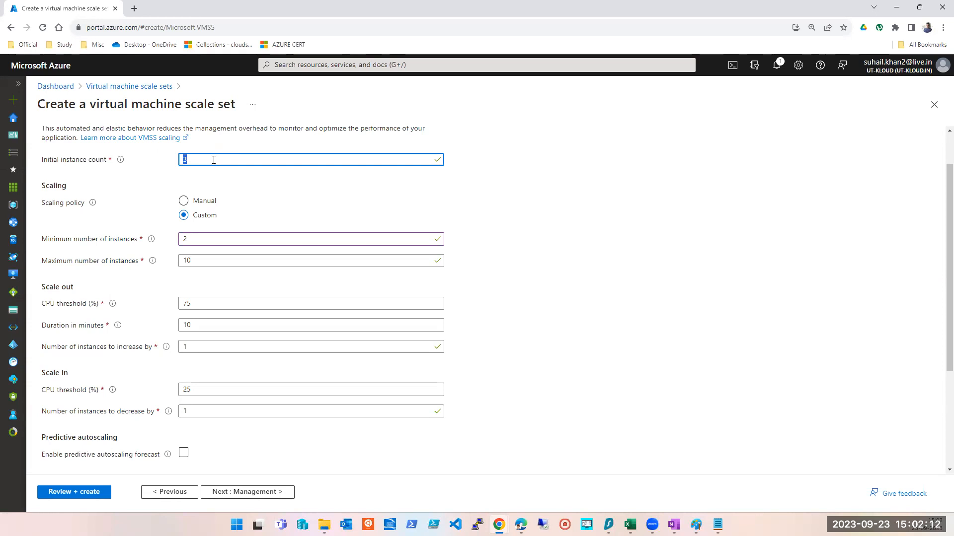
click(210, 159)
mouse_move(153, 261)
double_click(185, 260)
text(100)
key(Tab)
key(shift+Tab)
text(100)
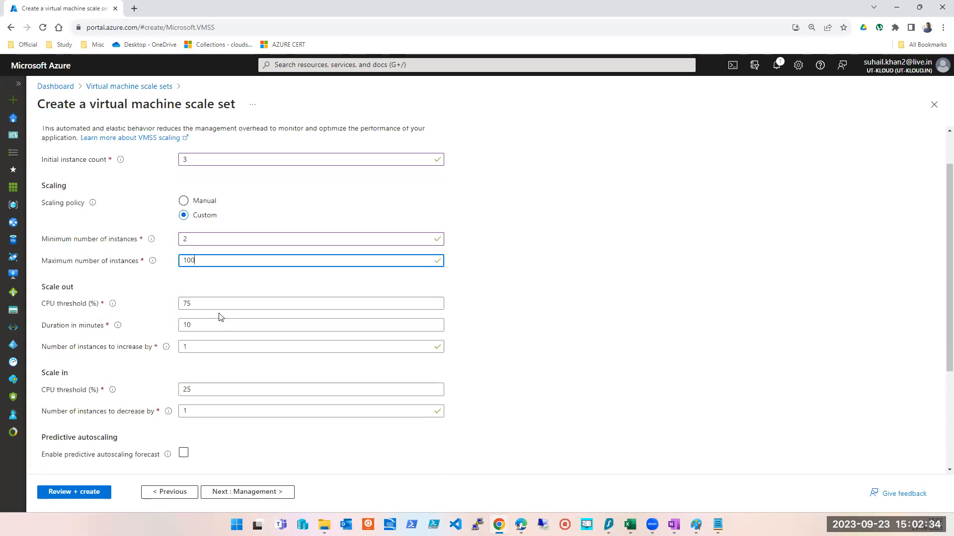
key(Tab)
key(shift+Tab)
text(1000)
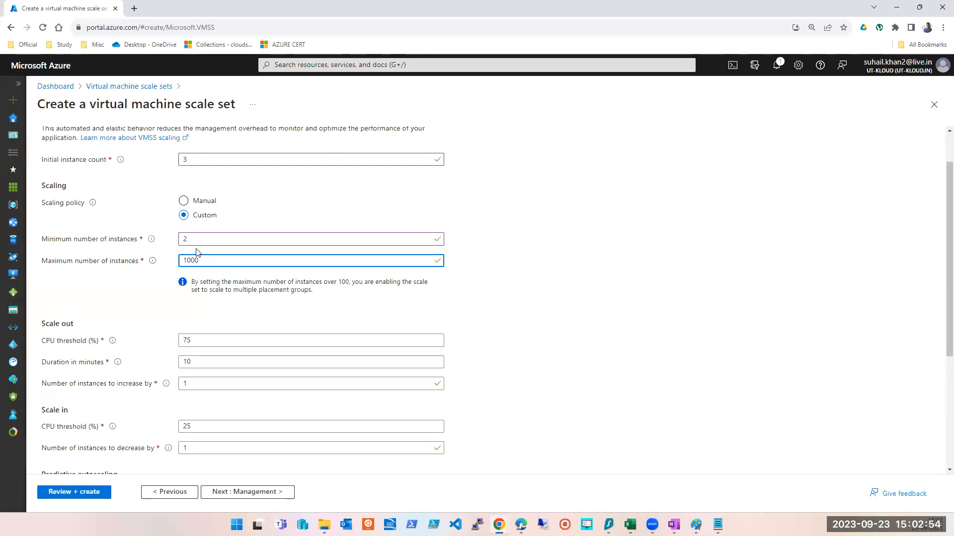
- Set the instance counts to initial 1, minimum 1 and maximum 4
double_click(186, 259)
double_click(196, 164)
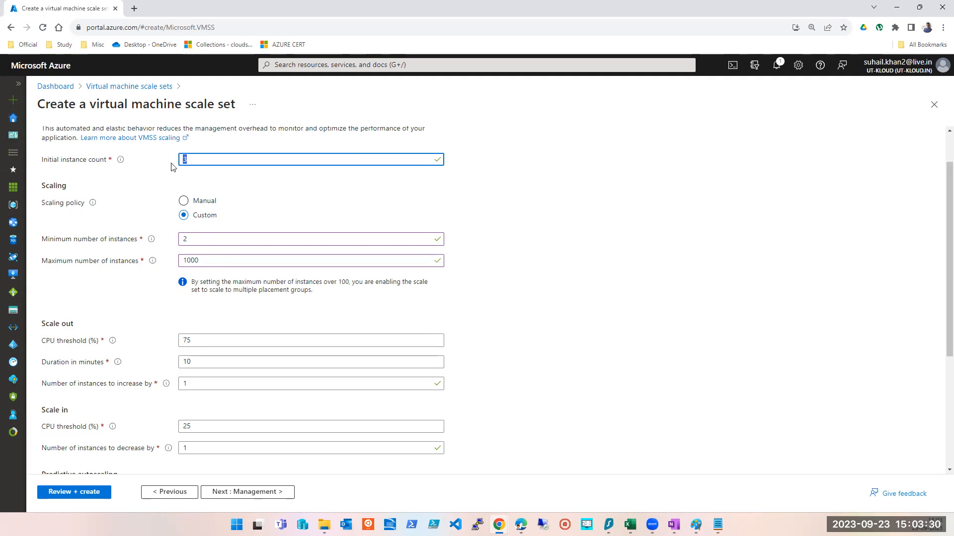
text(1)
key(Tab)
text(1)
key(Tab)
text(4)
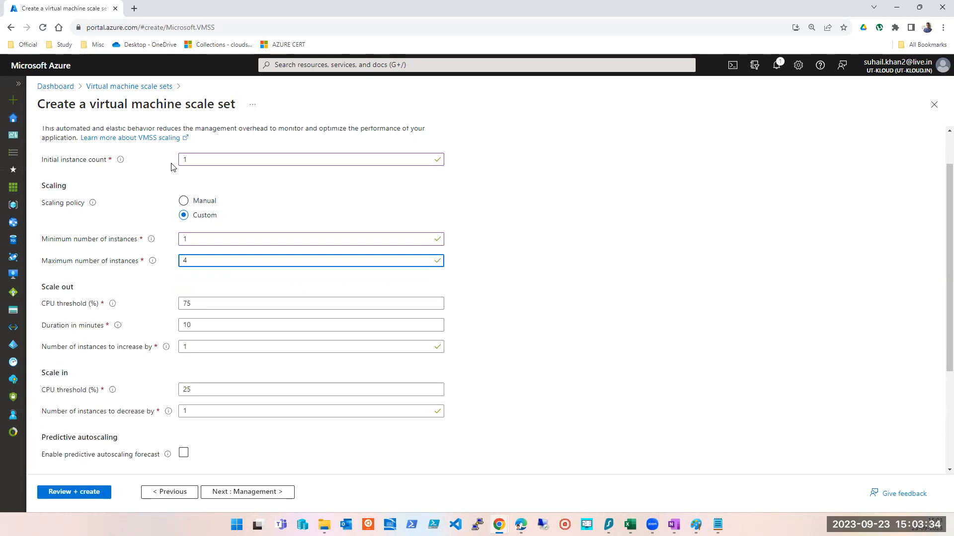
- Set the instance counts to initial 3, minimum 2 and maximum 6
key(shift+Tab)
key(shift+Tab)
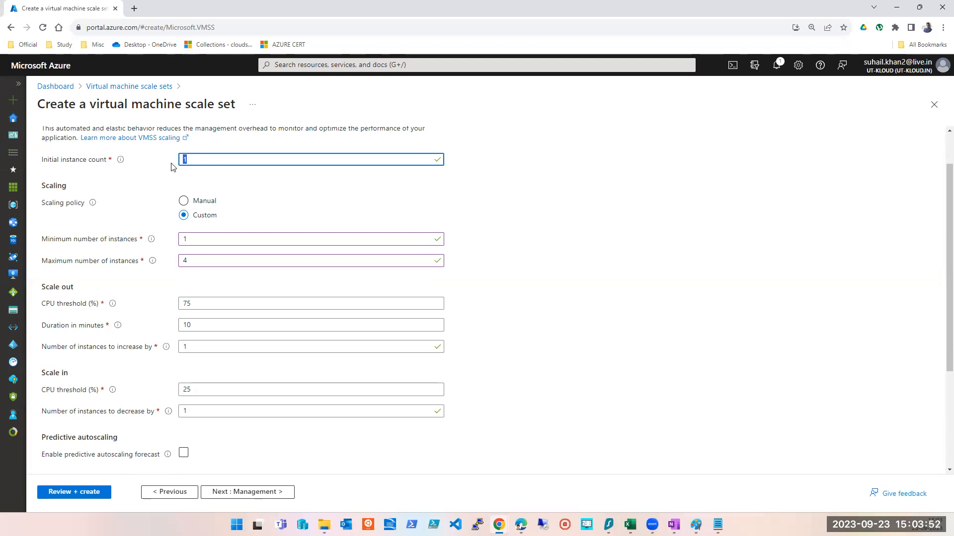
text(3)
key(Tab)
key(Tab)
key(Tab)
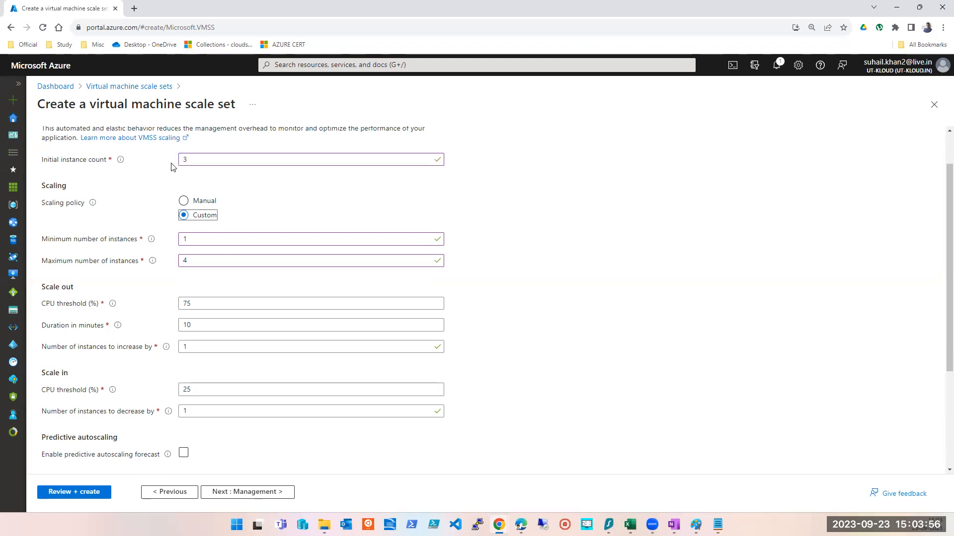
key(shift+Tab)
text(2)
key(Tab)
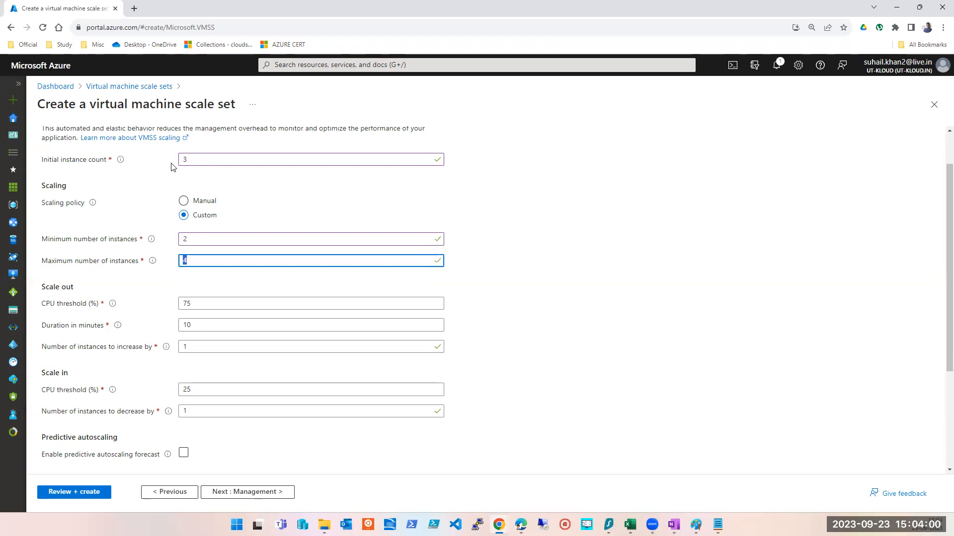
text(5)
key(BackSpace)
text(6)
- Highlight the minimum and maximum number of instances labels to compare them
double_click(60, 241)
click(61, 240)
triple_click(62, 265)
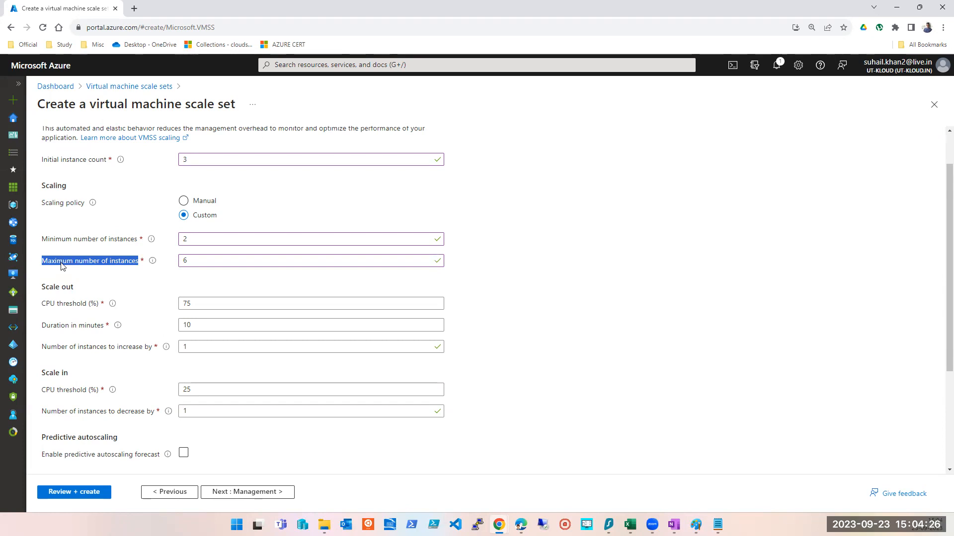
click(72, 239)
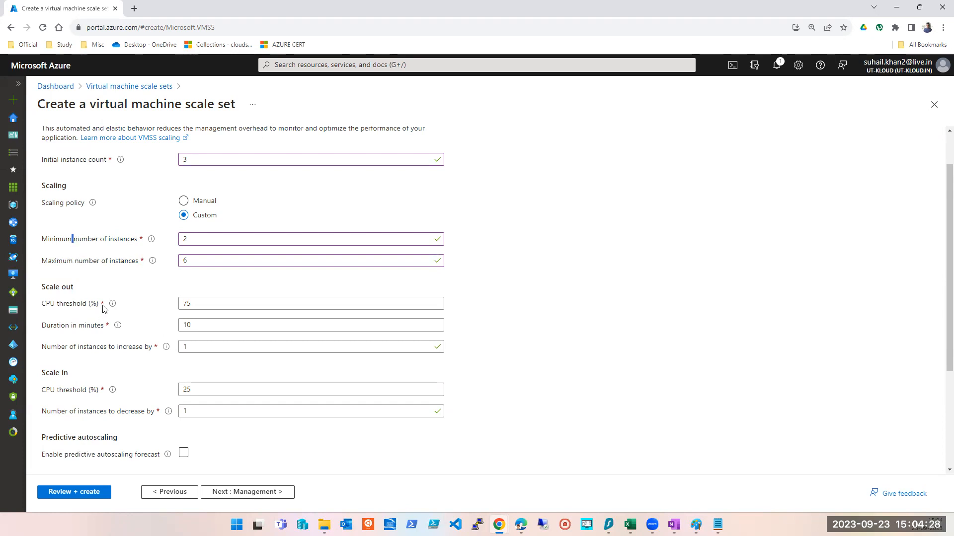
double_click(124, 262)
- Set the minimum number of instances to 1 and try a maximum of 1
click(205, 257)
drag(206, 257, 154, 261)
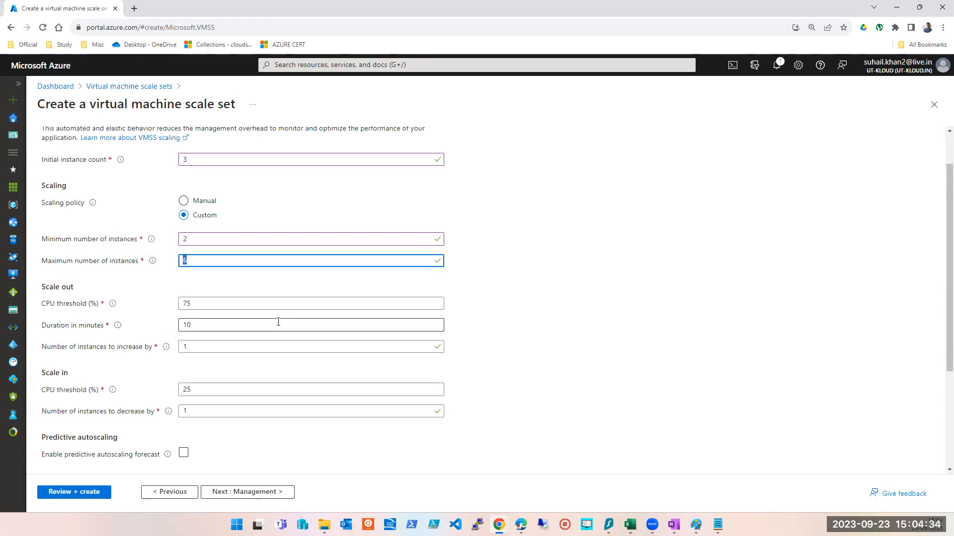
text(2)
key(shift+Tab)
key(Tab)
text(1)
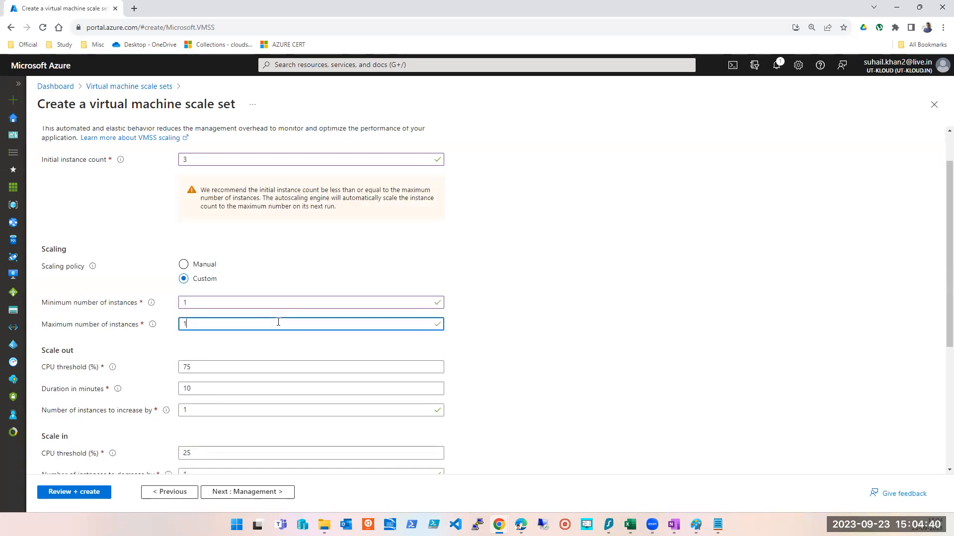
key(Tab)
key(shift+Tab)
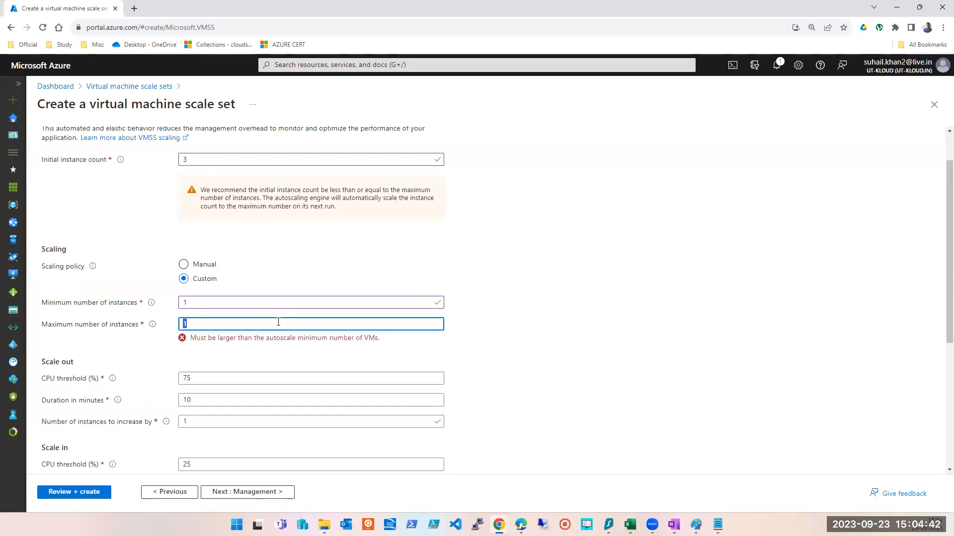
- Try maximum instance values of 3 and 6, ending with a maximum of 1
text(3)
key(Tab)
key(shift+Tab)
key(shift+Tab)
key(Tab)
text(6)
key(Tab)
key(shift+Tab)
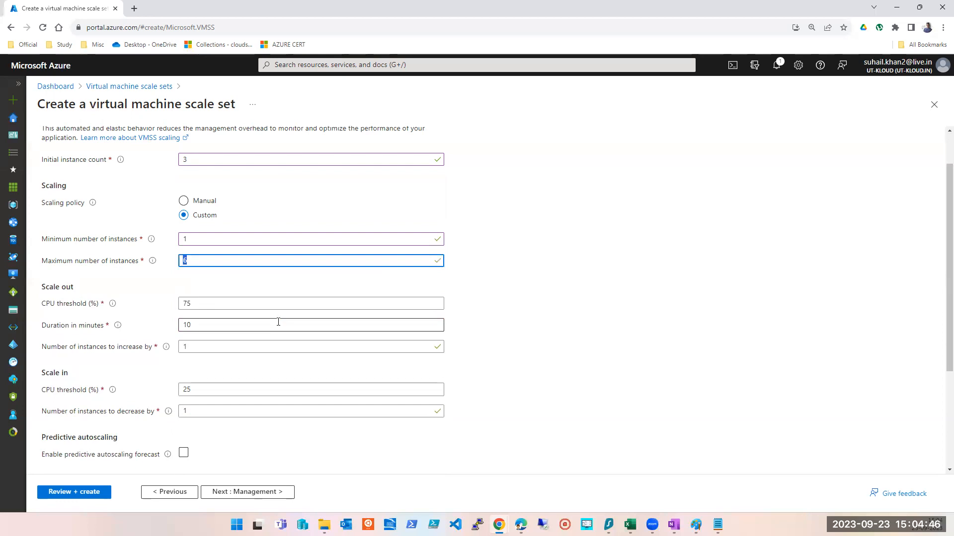
text(1)
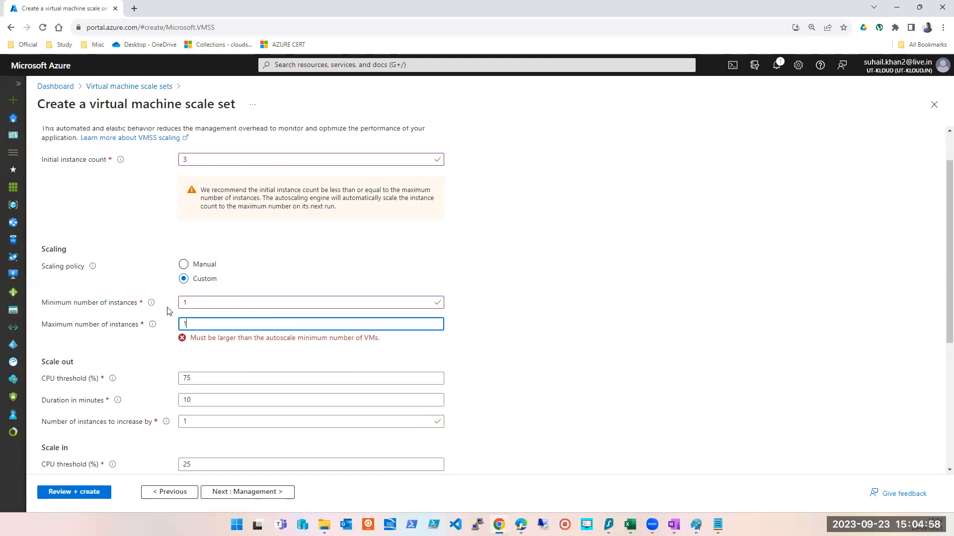
- Set the instance counts to initial 10, minimum 3 and maximum 4
click(201, 161)
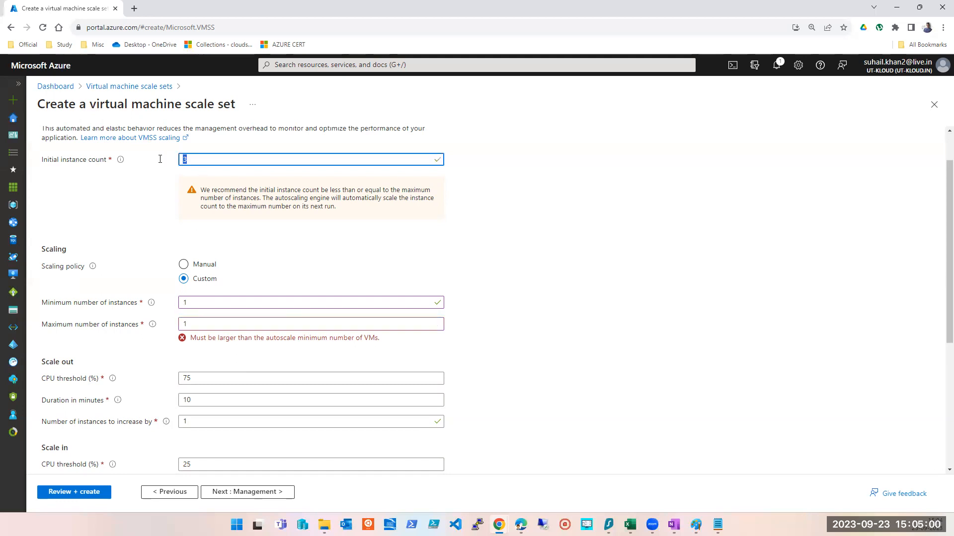
key(BackSpace)
text(10)
key(Tab)
key(Tab)
key(Tab)
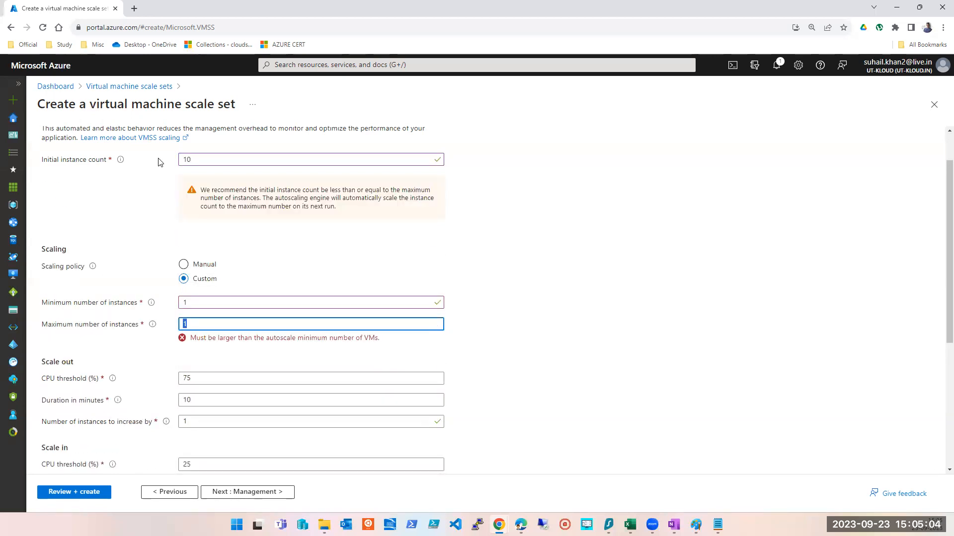
key(shift+Tab)
text(3)
text(2)
key(Tab)
key(shift+Tab)
text(3)
key(Tab)
key(shift+Tab)
text(4)
key(Tab)
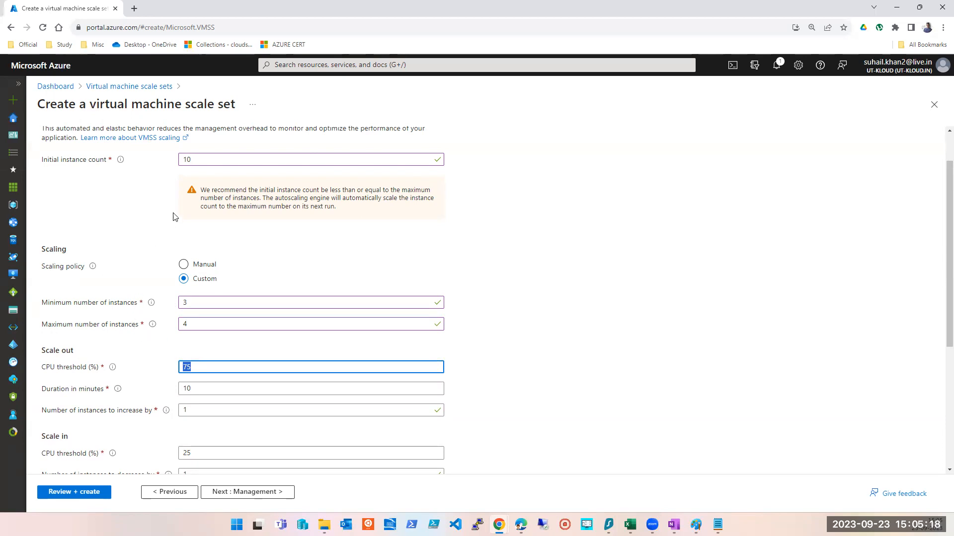
- Change the initial instance count to 4 and back to 10
double_click(186, 159)
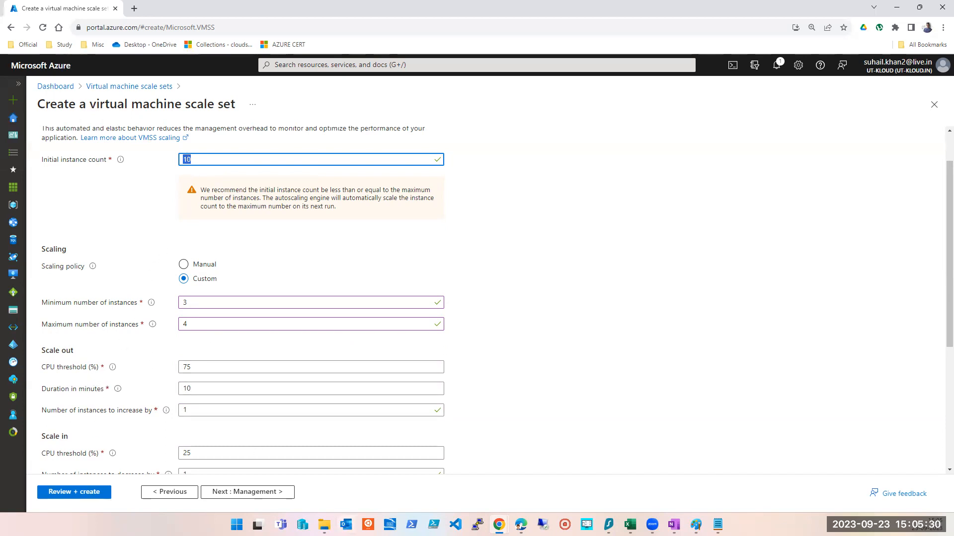
text(4)
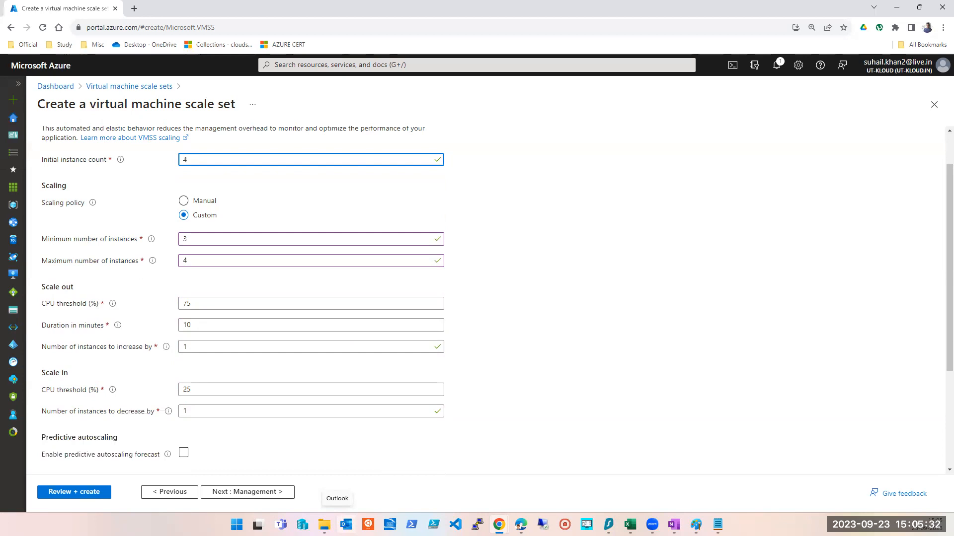
key(Tab)
key(Tab)
key(Tab)
key(shift+Tab)
key(shift+Tab)
key(shift+Tab)
text(10)
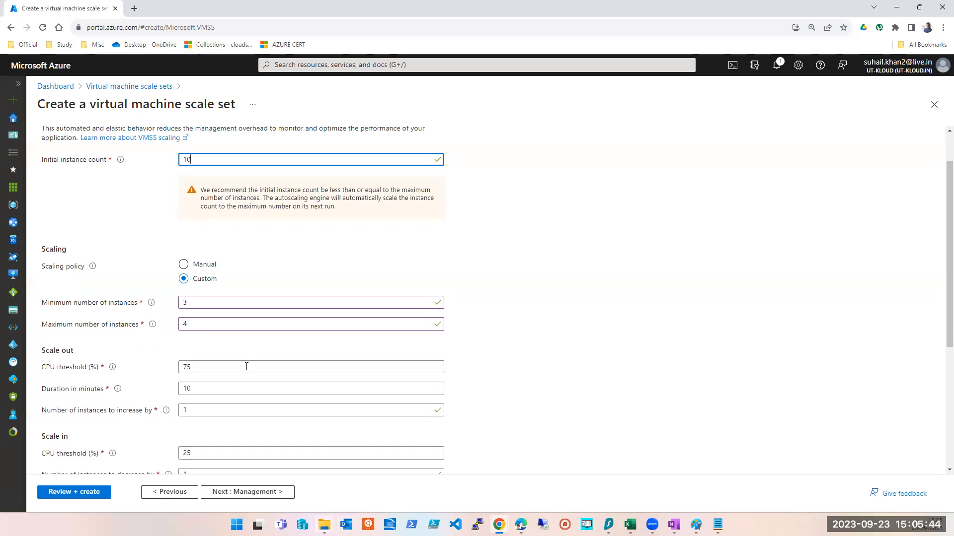
click(204, 304)
key(Tab)
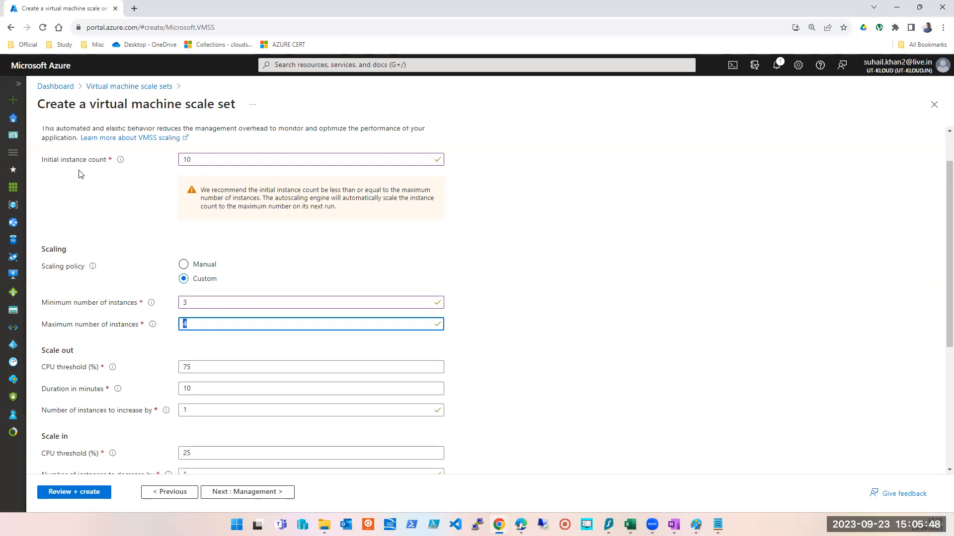
- Set the initial instance count to 4 and the minimum number of instances to 2
click(188, 159)
double_click(186, 160)
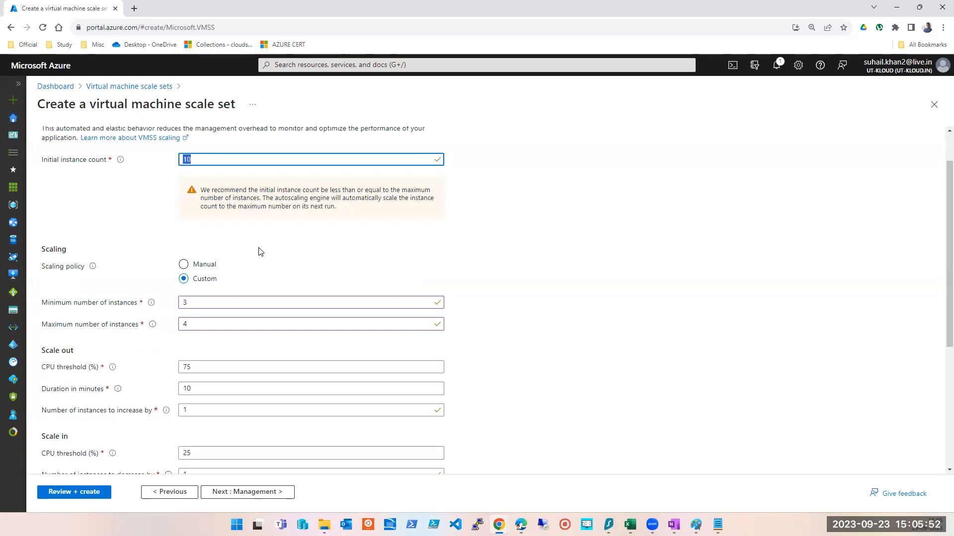
text(4)
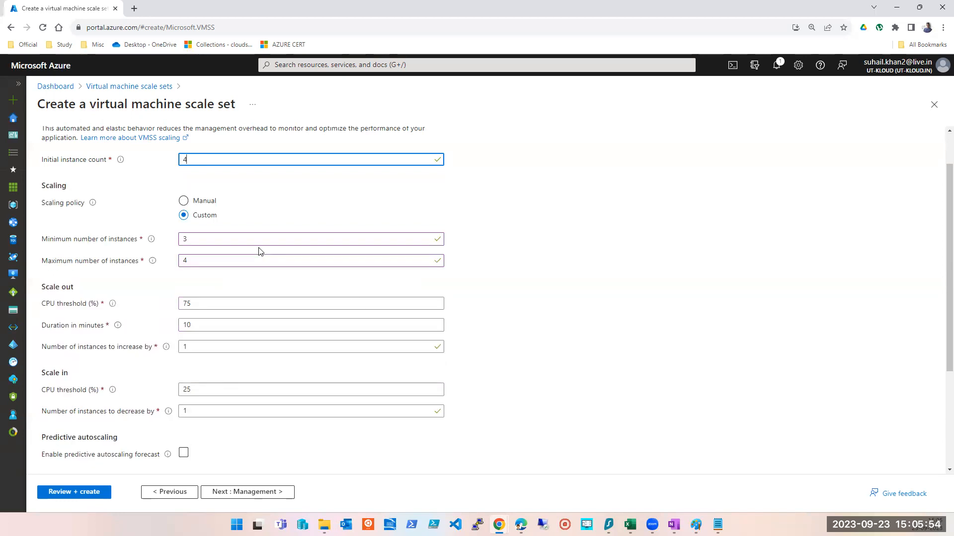
key(Tab)
key(Tab)
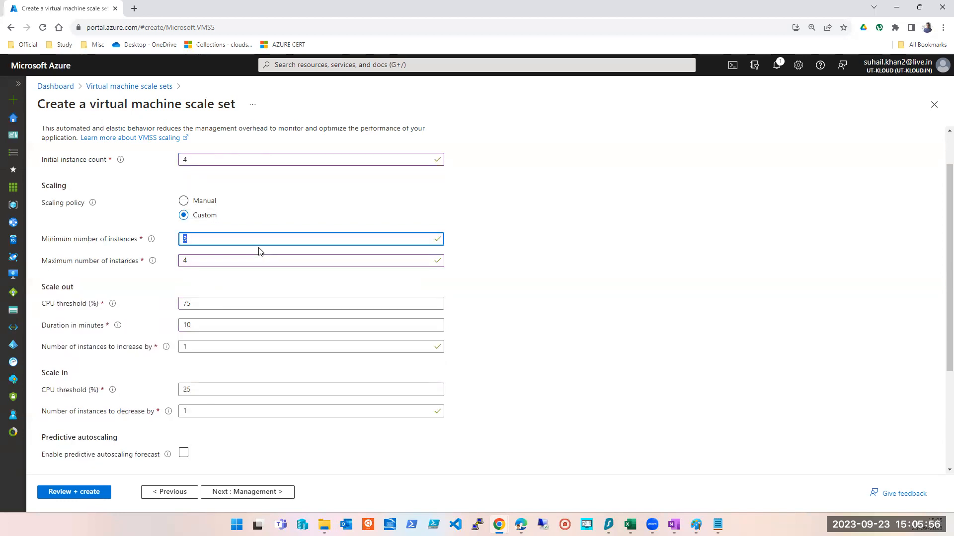
text(2)
- Set the maximum number of instances to 6
drag(42, 244, 151, 249)
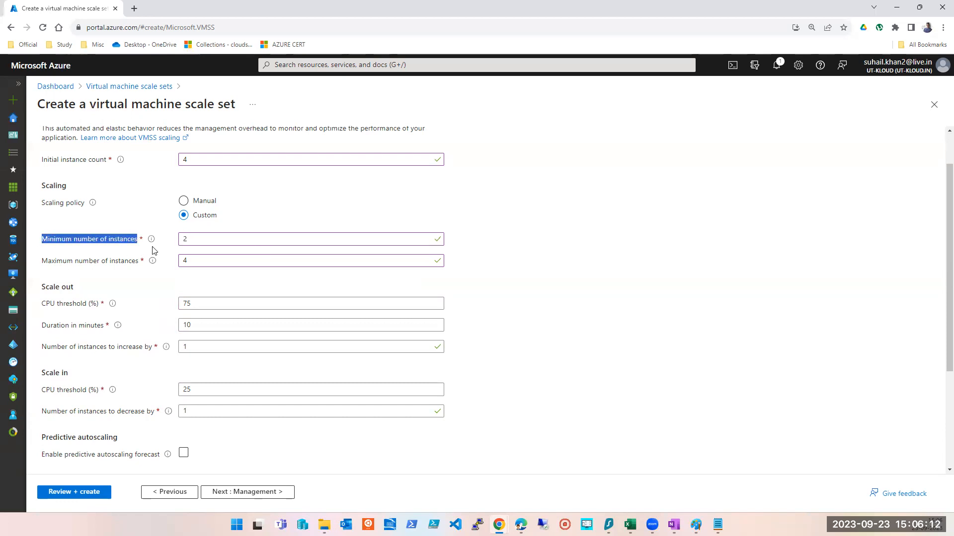
double_click(185, 241)
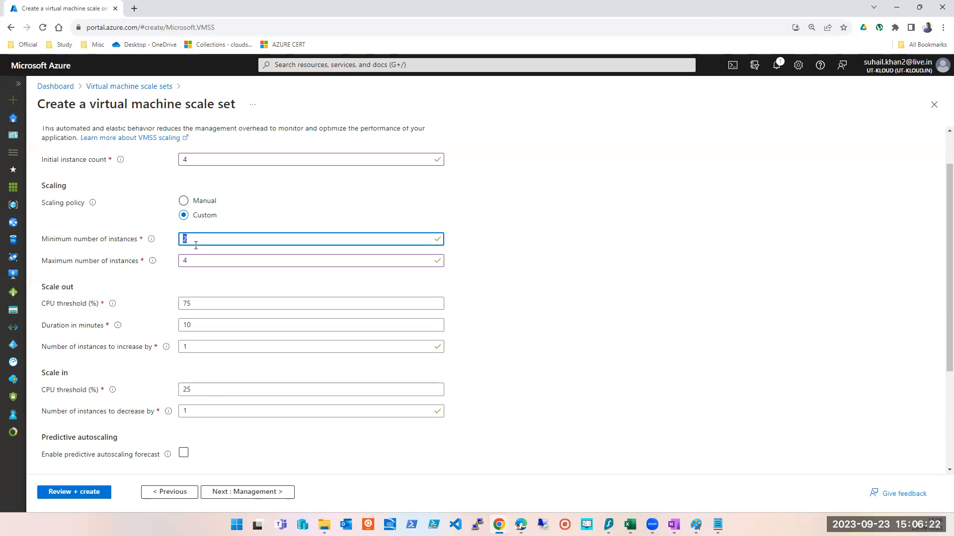
key(Tab)
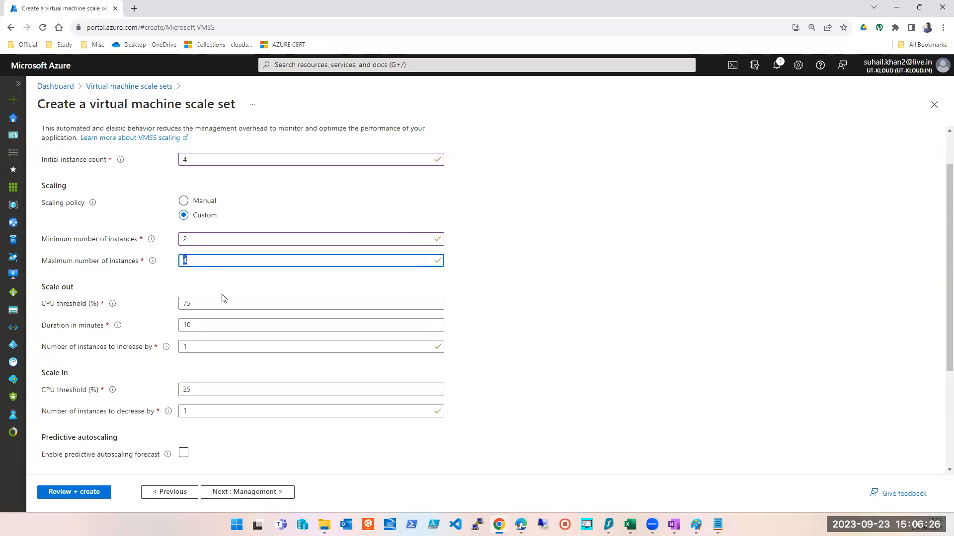
text(1)
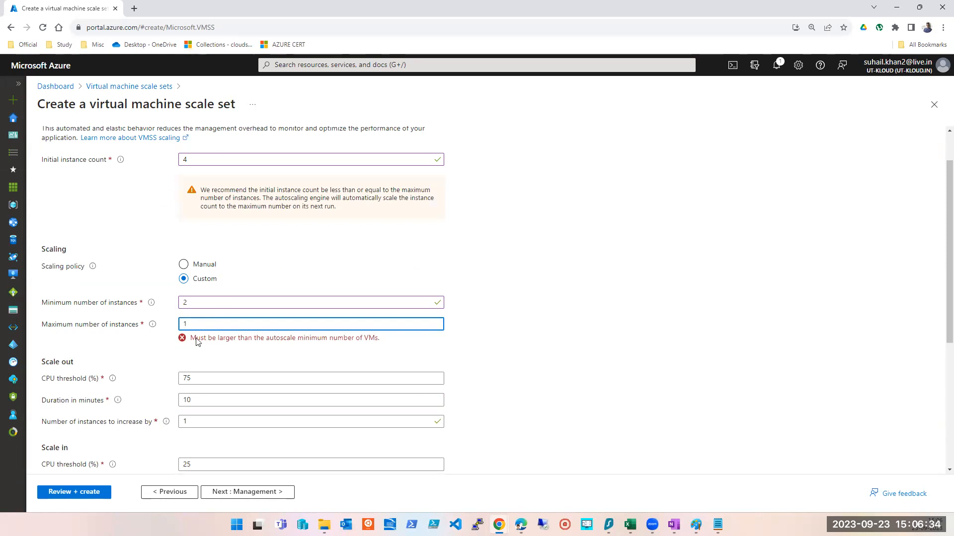
drag(190, 324, 180, 324)
text(5)
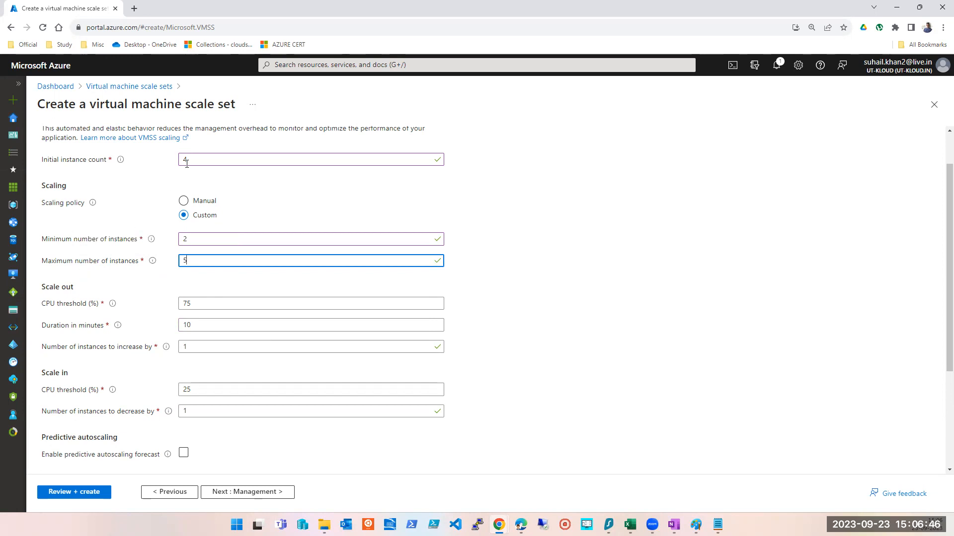
double_click(190, 237)
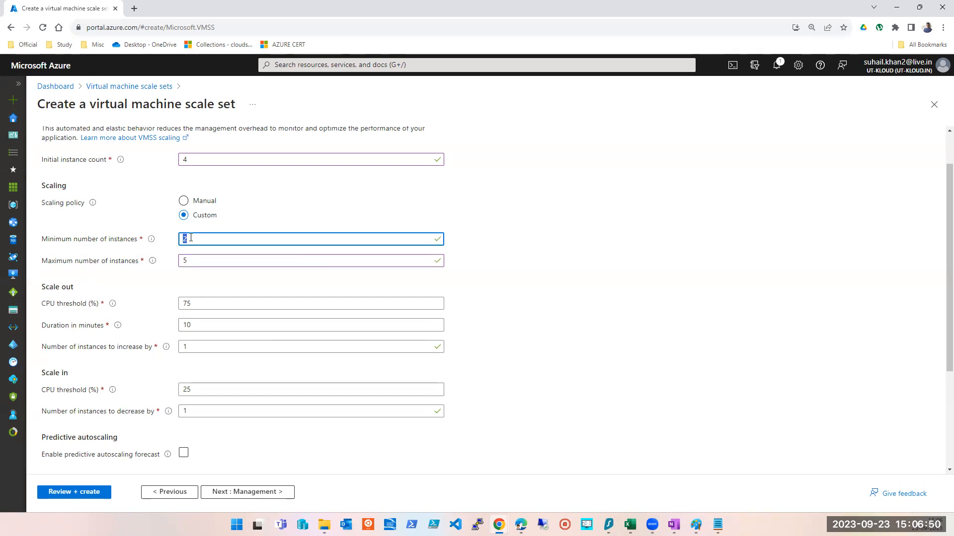
click(192, 239)
click(200, 259)
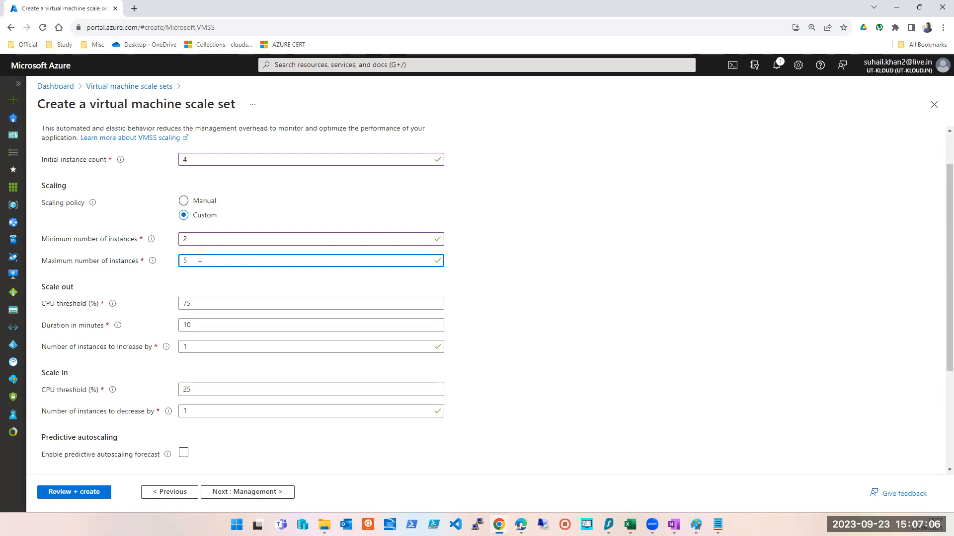
text(6)
key(Tab)
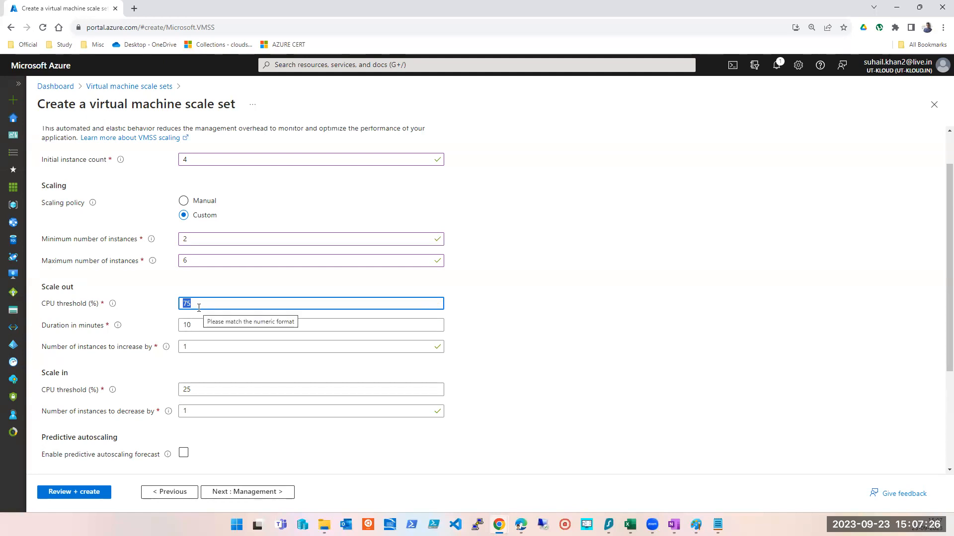
- Open Task Manager to examine the computer's current CPU usage
double_click(192, 328)
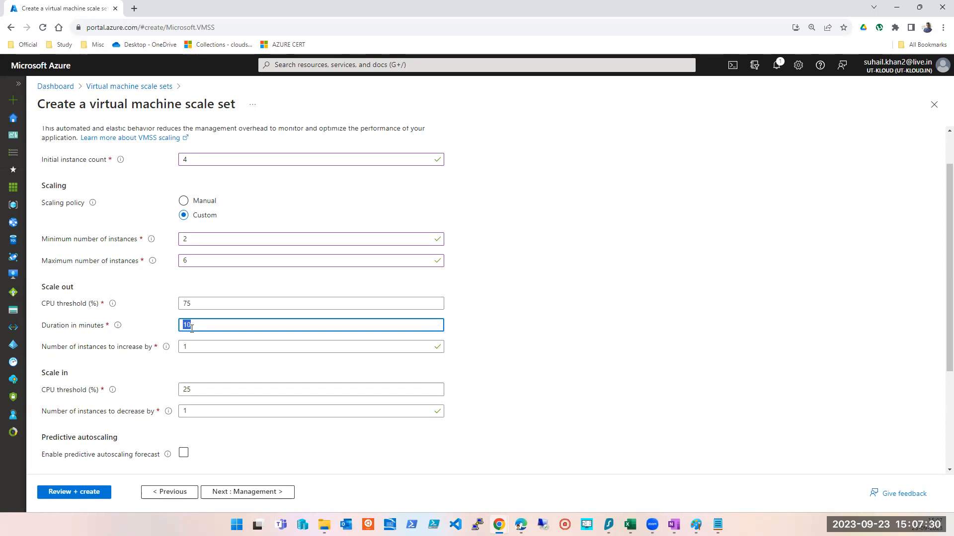
double_click(191, 346)
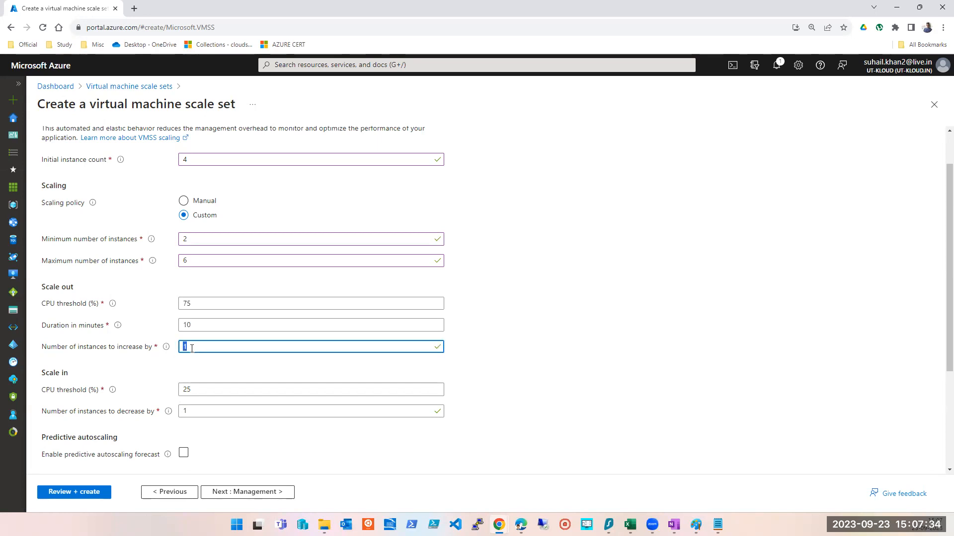
double_click(188, 304)
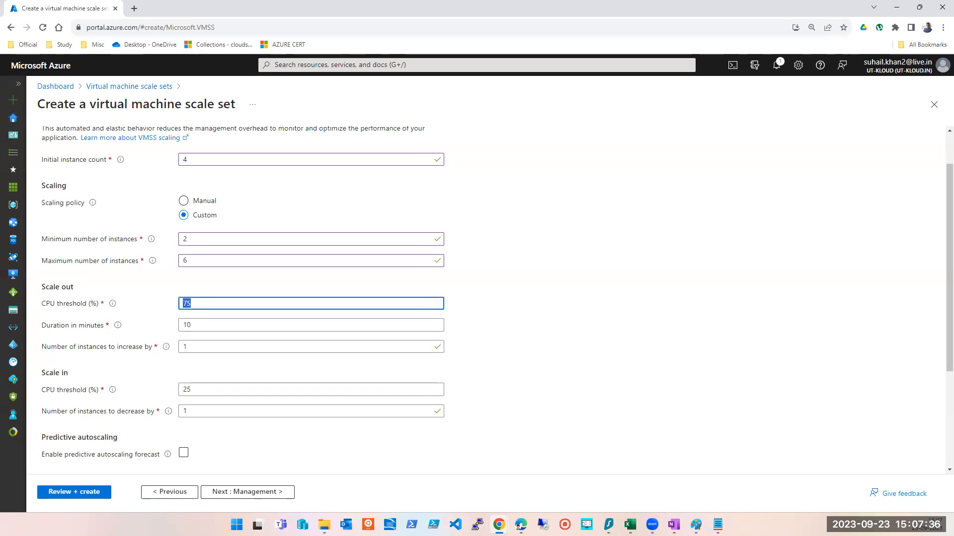
right_click(774, 525)
click(783, 504)
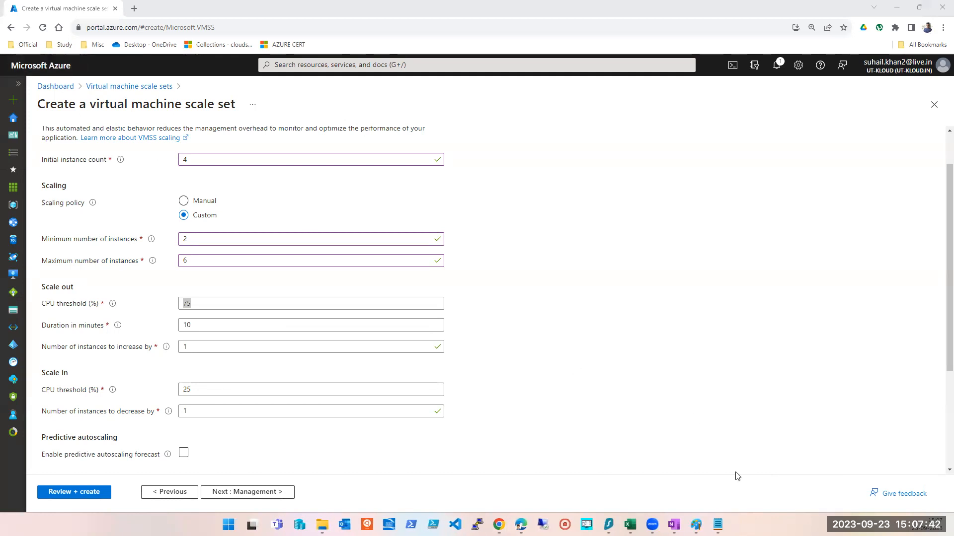
right_click(820, 524)
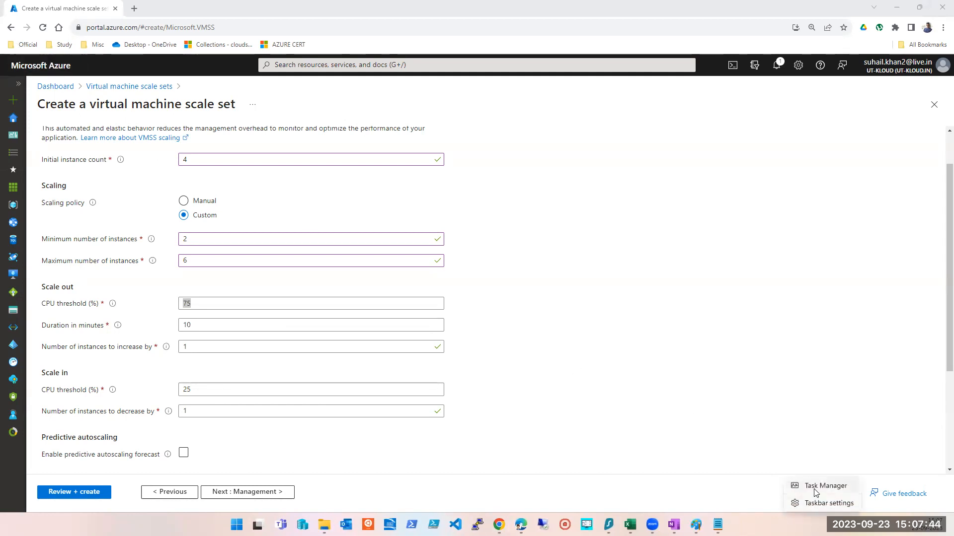
click(814, 489)
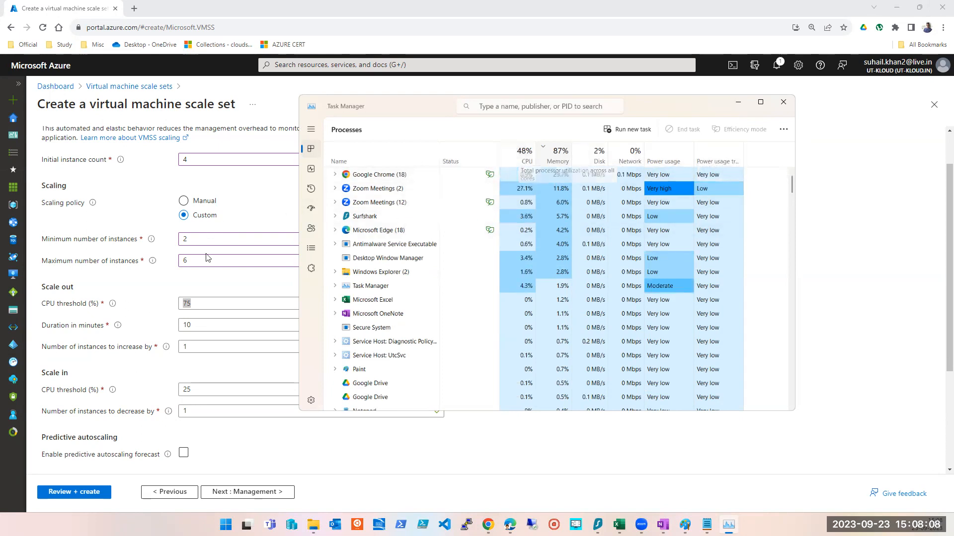
- Change the scale-out CPU threshold to 50 percent and back to 75 percent
click(193, 314)
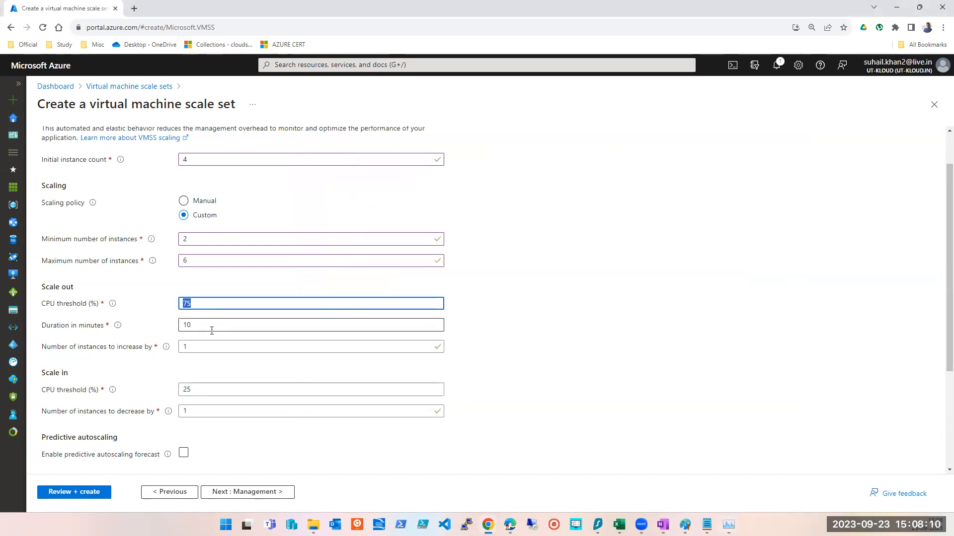
text(50)
key(ctrl+shift+Escape)
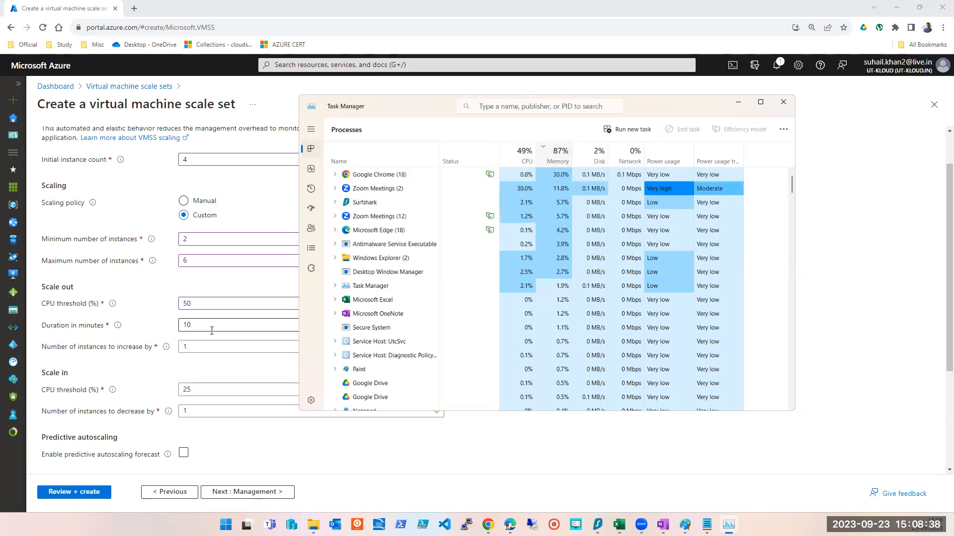
double_click(187, 304)
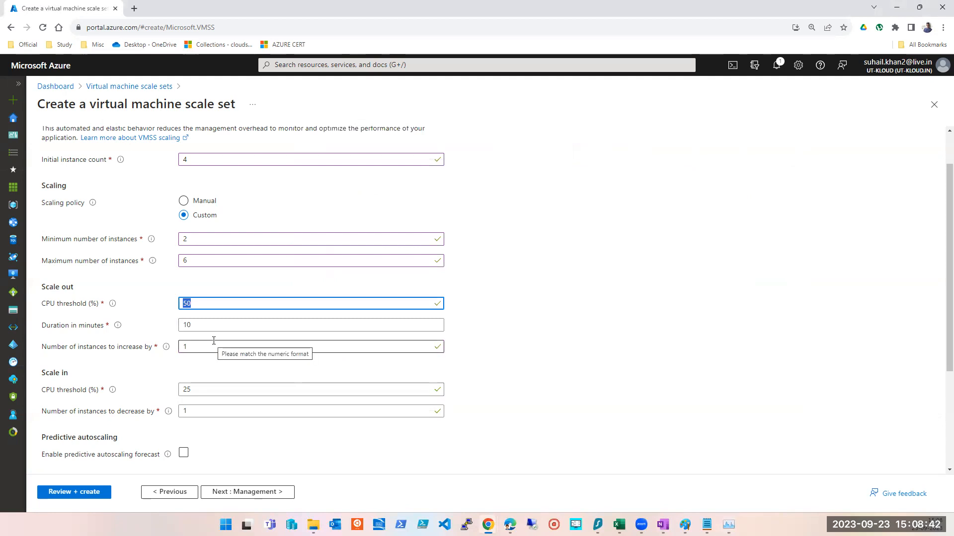
text(75)
key(Tab)
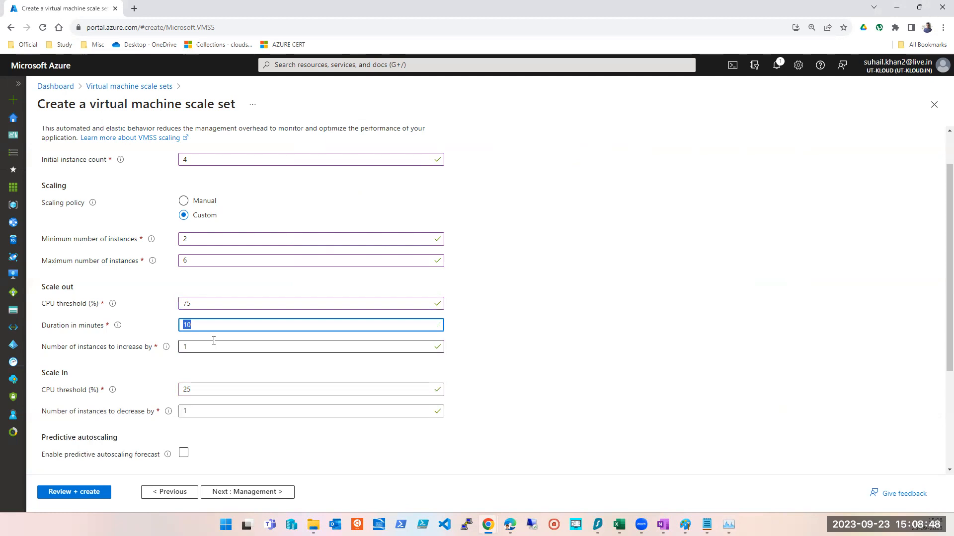
key(Tab)
key(shift+Tab)
drag(56, 290, 341, 351)
click(568, 317)
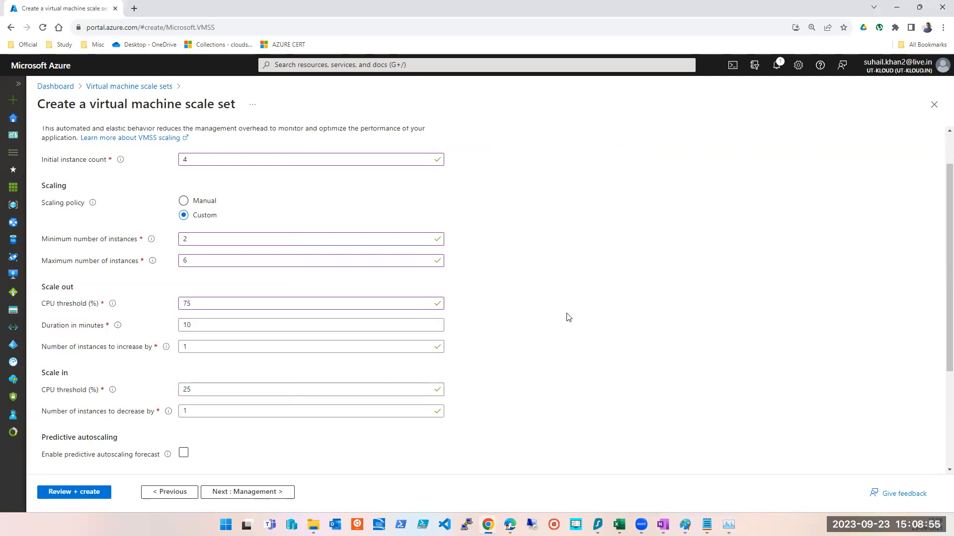
- Set the scale-out duration to 5 minutes
double_click(187, 326)
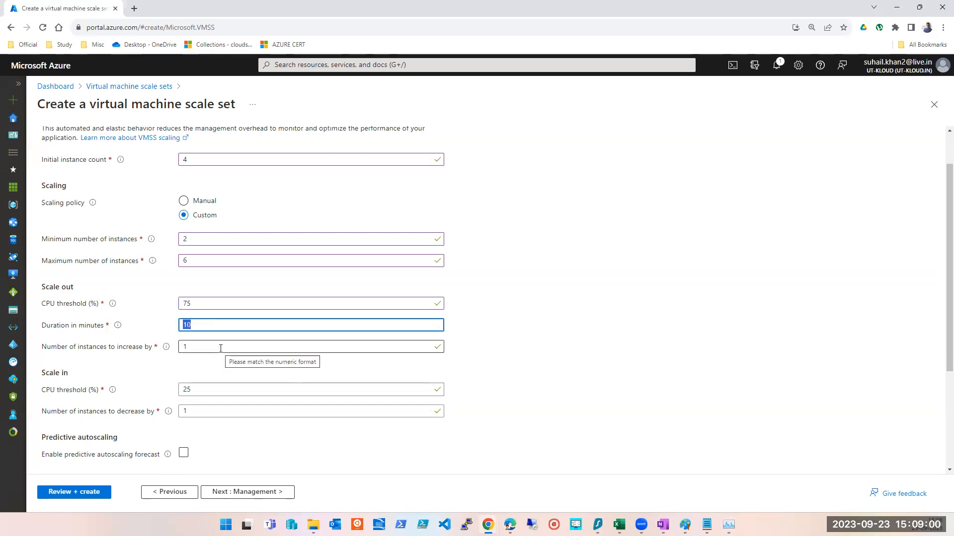
text(2)
key(Tab)
key(shift+Tab)
text(5)
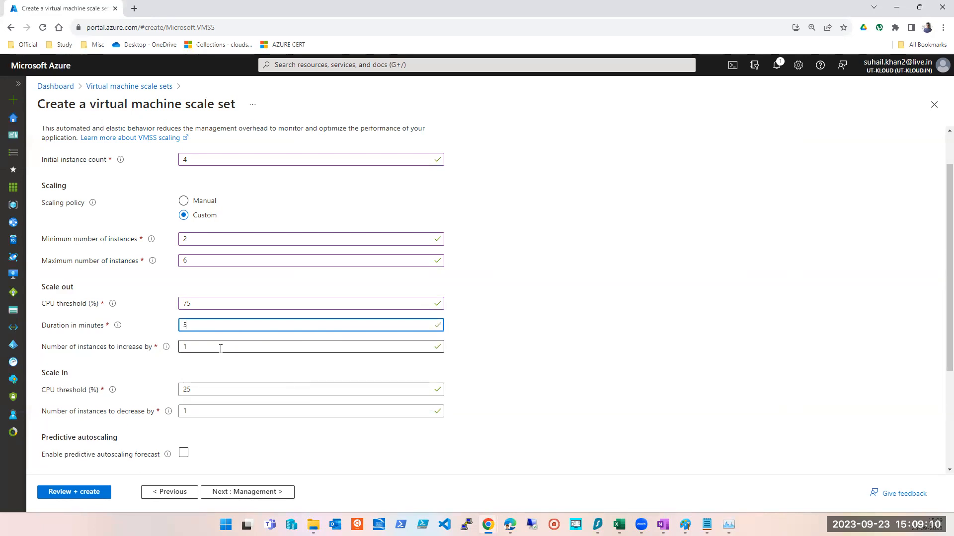
key(Tab)
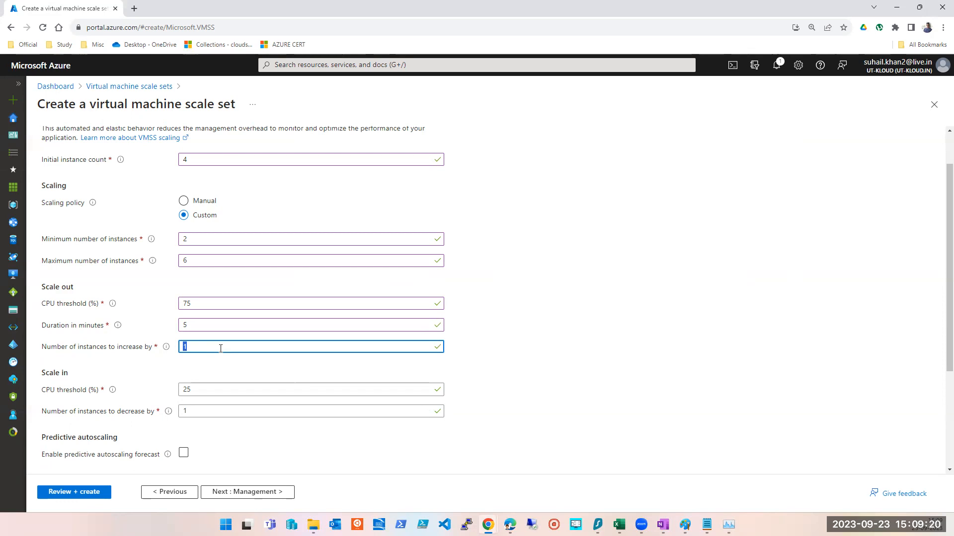
- Change the number of instances to increase by to 3 and back to 1
text(3)
key(Tab)
key(shift+Tab)
text(1)
key(Tab)
key(shift+Tab)
drag(43, 287, 398, 351)
click(500, 326)
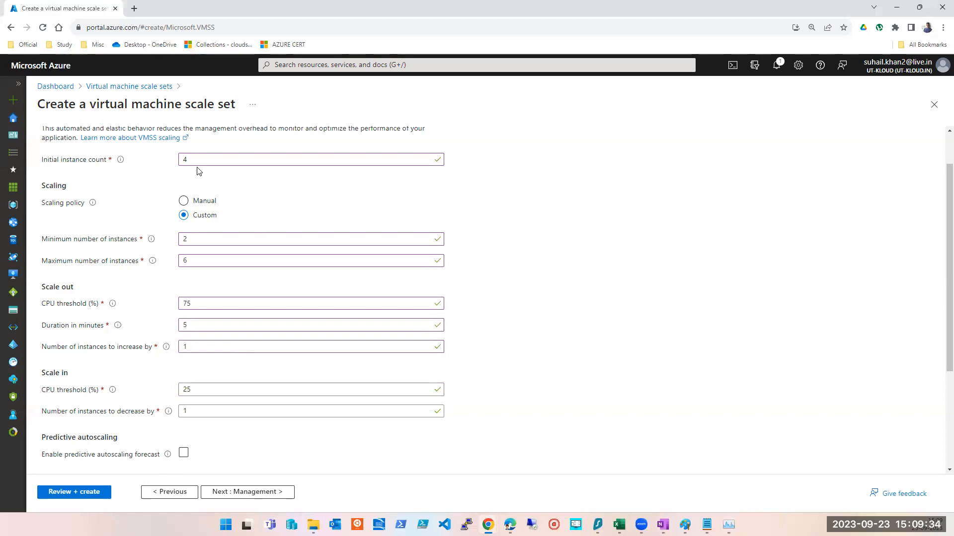
- Review the instance count, minimum, CPU threshold and duration fields
drag(198, 162, 184, 163)
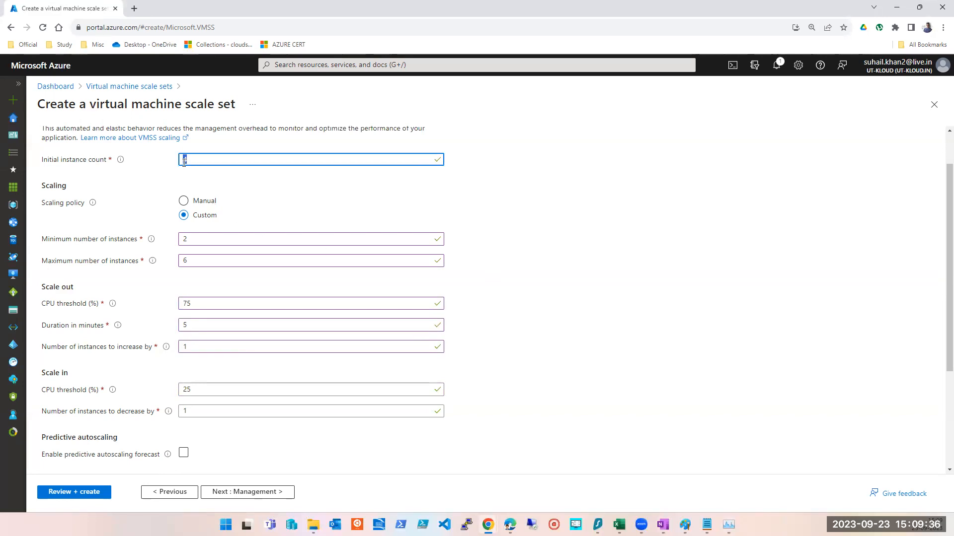
drag(204, 239, 175, 241)
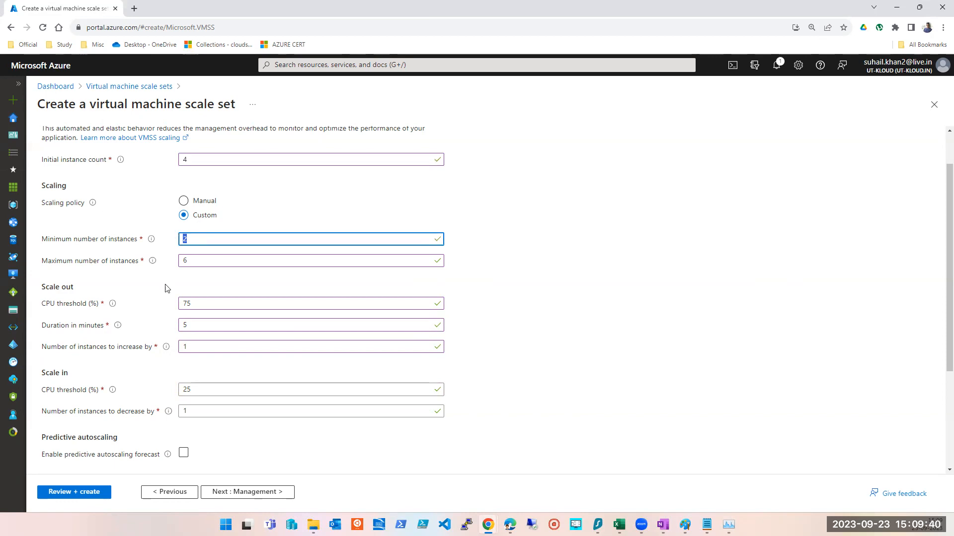
click(202, 237)
double_click(187, 303)
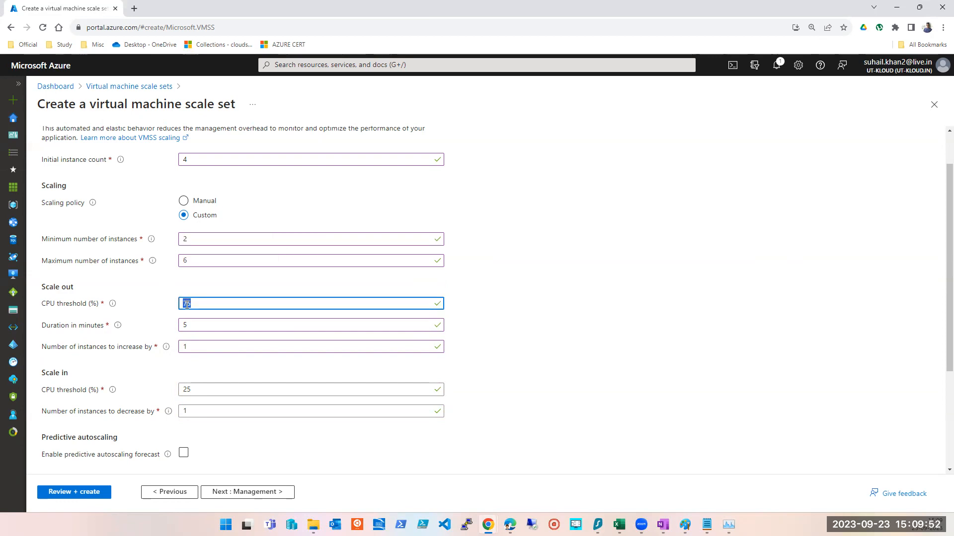
double_click(188, 325)
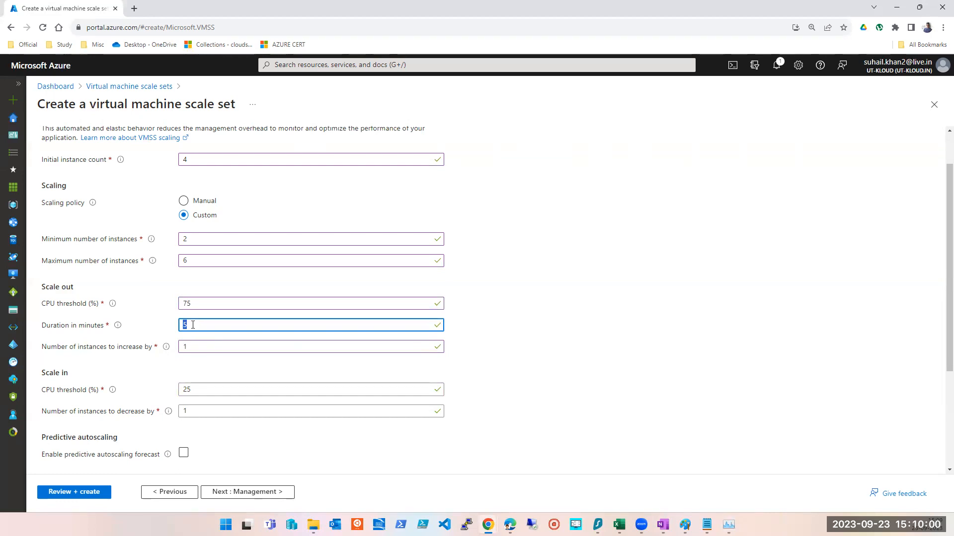
double_click(189, 241)
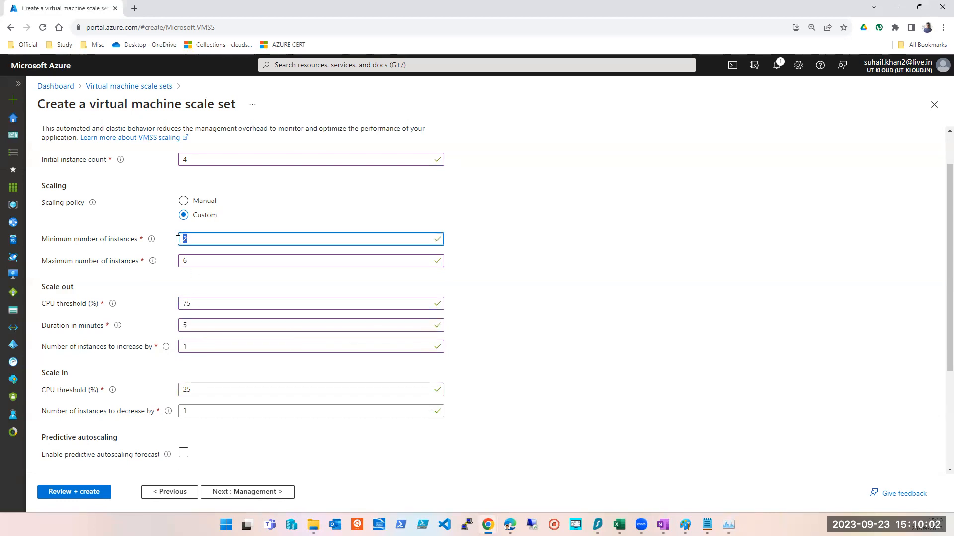
click(195, 324)
double_click(202, 347)
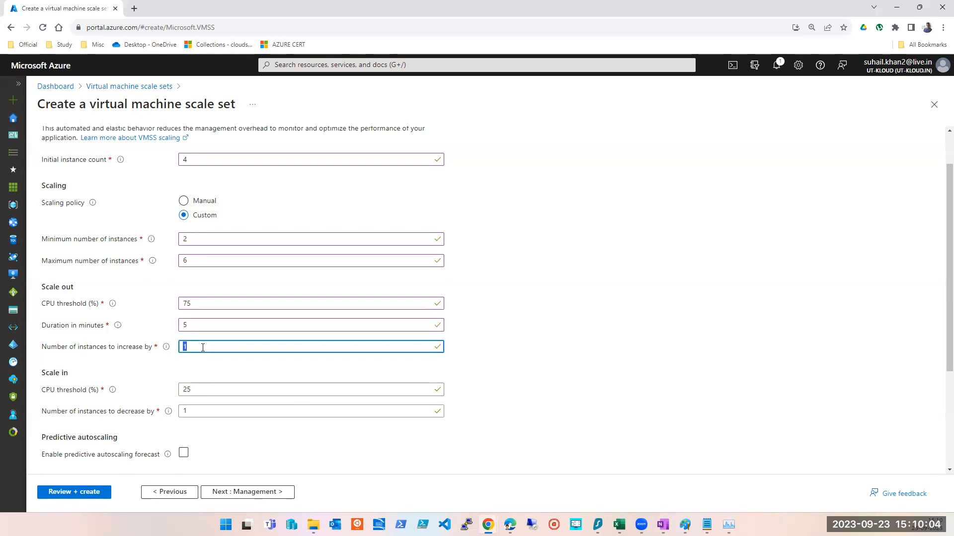
text(2)
key(BackSpace)
text(1)
key(Tab)
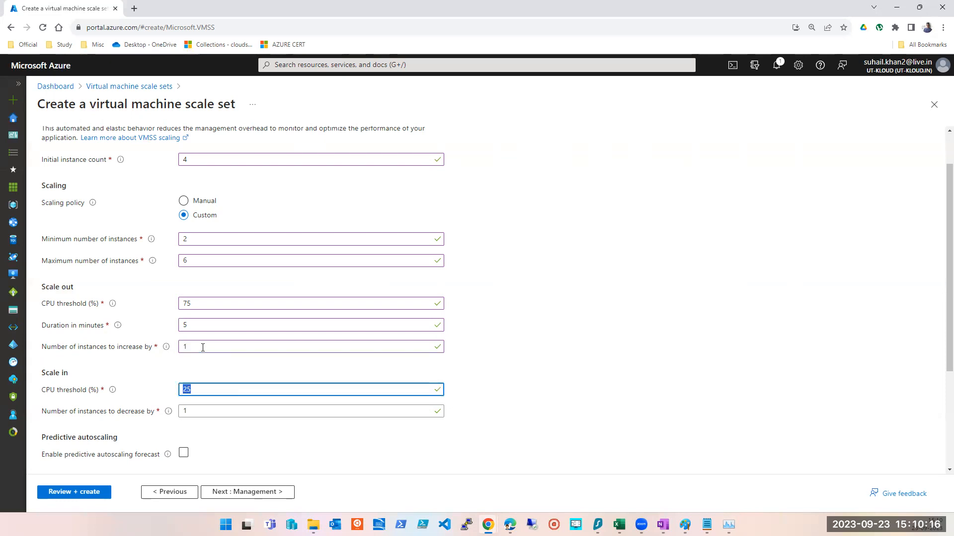
key(shift+Tab)
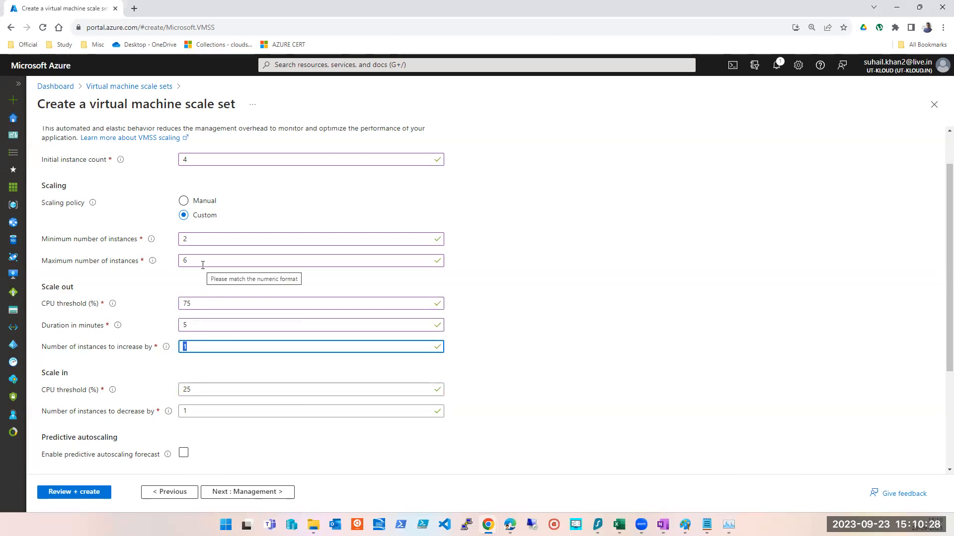
click(598, 341)
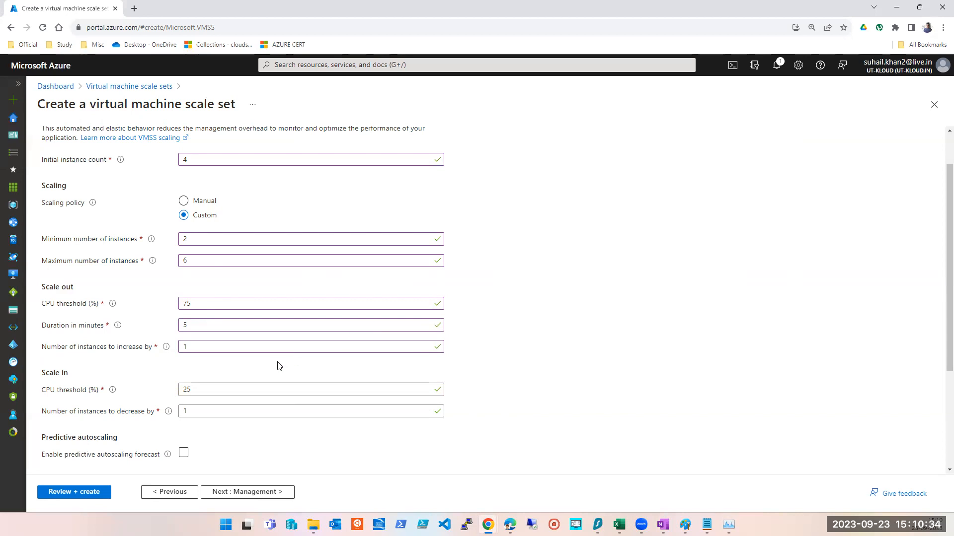
- Set the number of instances to increase by to 10
click(182, 348)
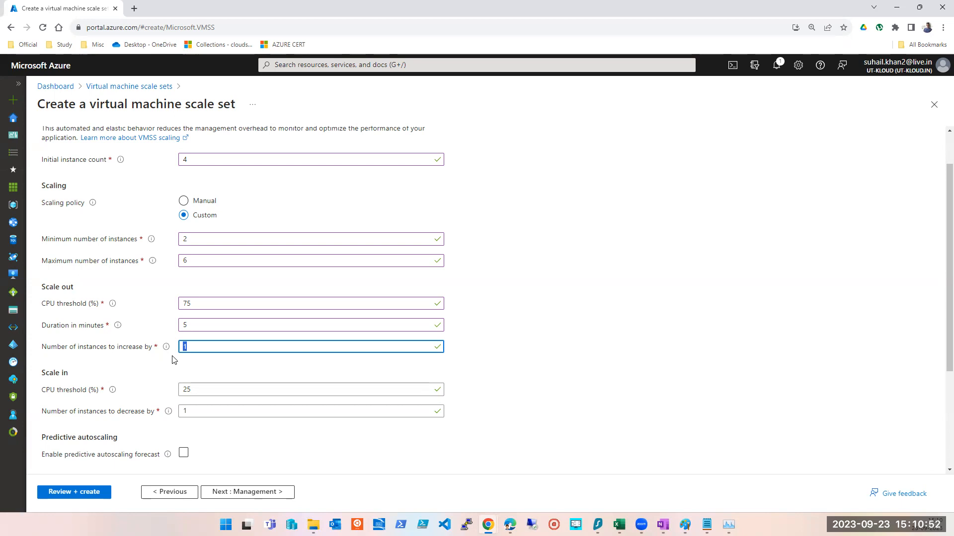
text(10)
key(Tab)
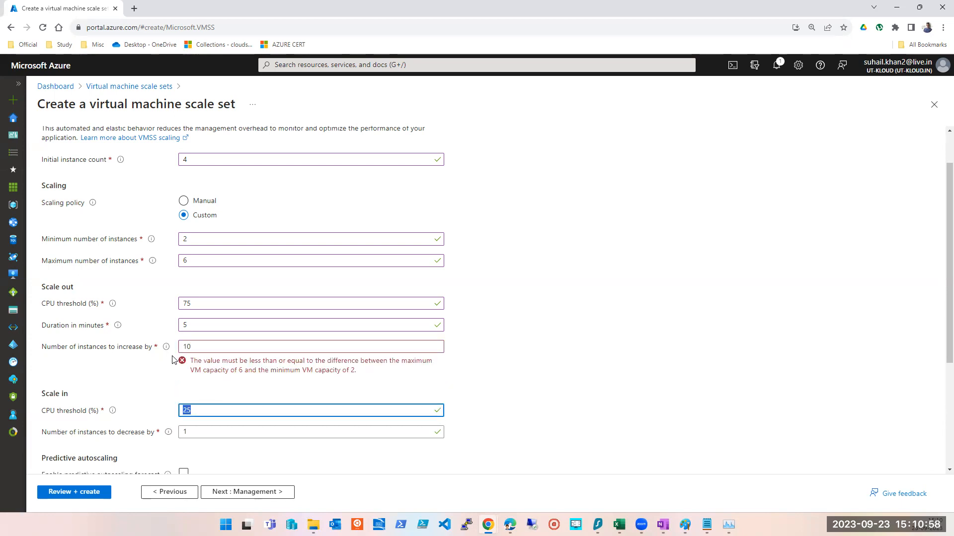
key(shift+Tab)
key(shift+Tab)
key(shift+Tab)
key(shift+Tab)
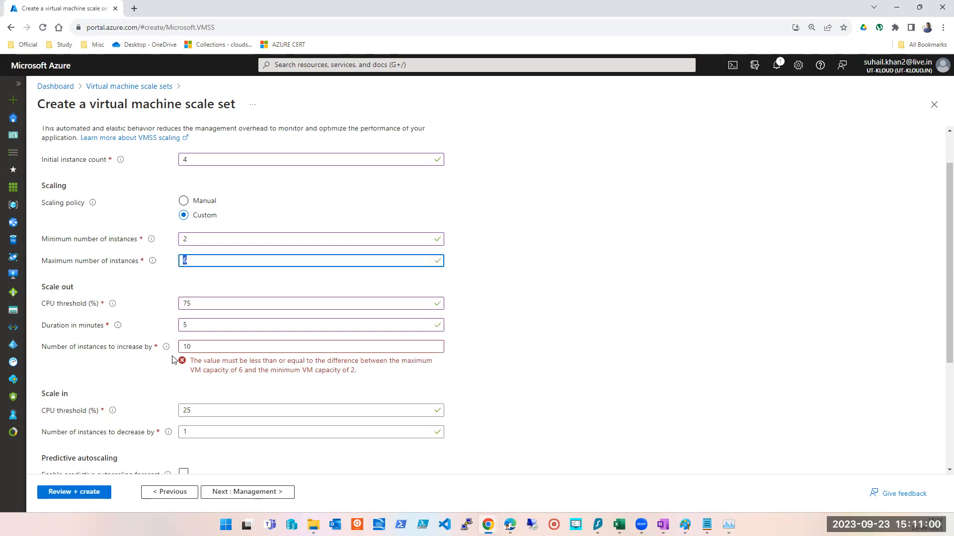
key(Tab)
key(Tab)
key(Tab)
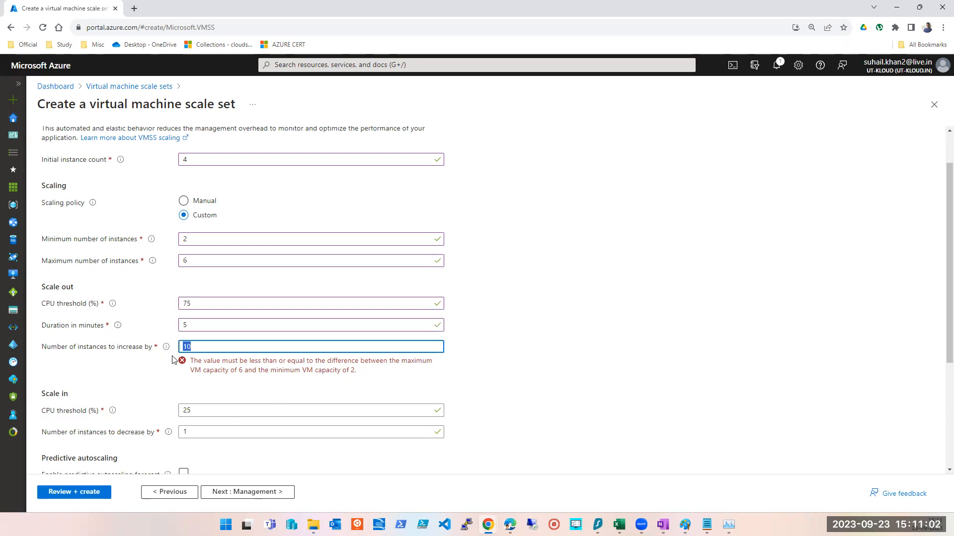
- Set the maximum number of instances to 20
key(shift+Tab)
key(shift+Tab)
key(shift+Tab)
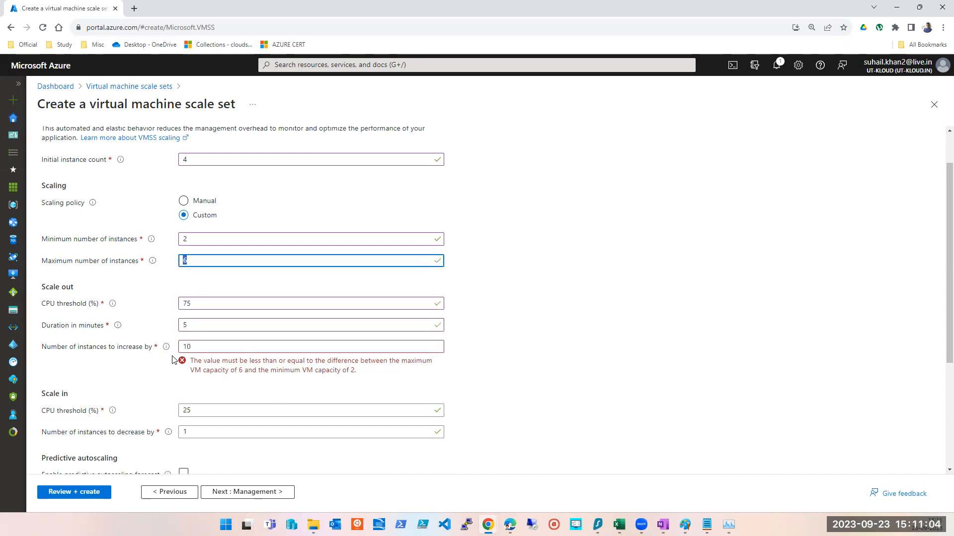
text(20)
key(Tab)
key(Tab)
key(Tab)
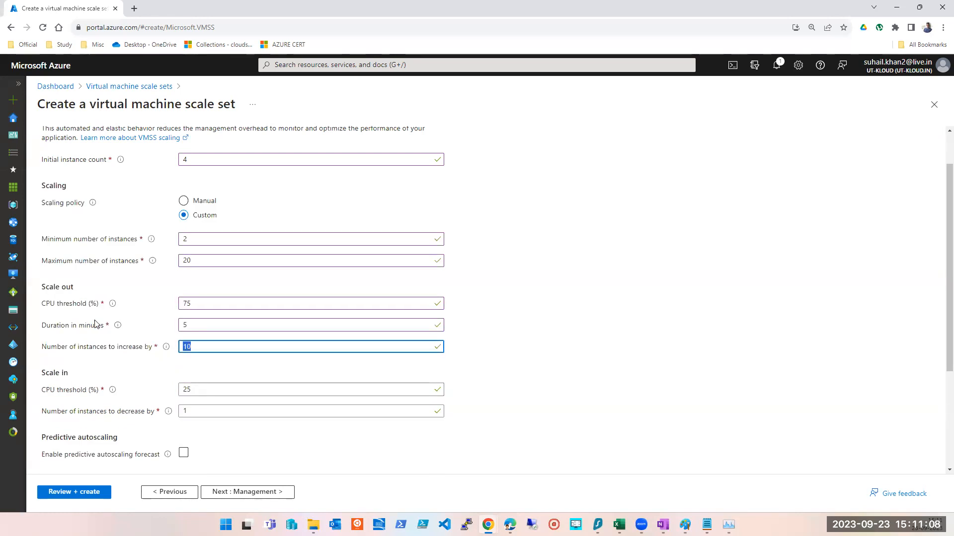
- Set the number of instances to increase by to 19 and the maximum number of instances to 30
key(shift+Tab)
key(shift+Tab)
key(Tab)
key(Tab)
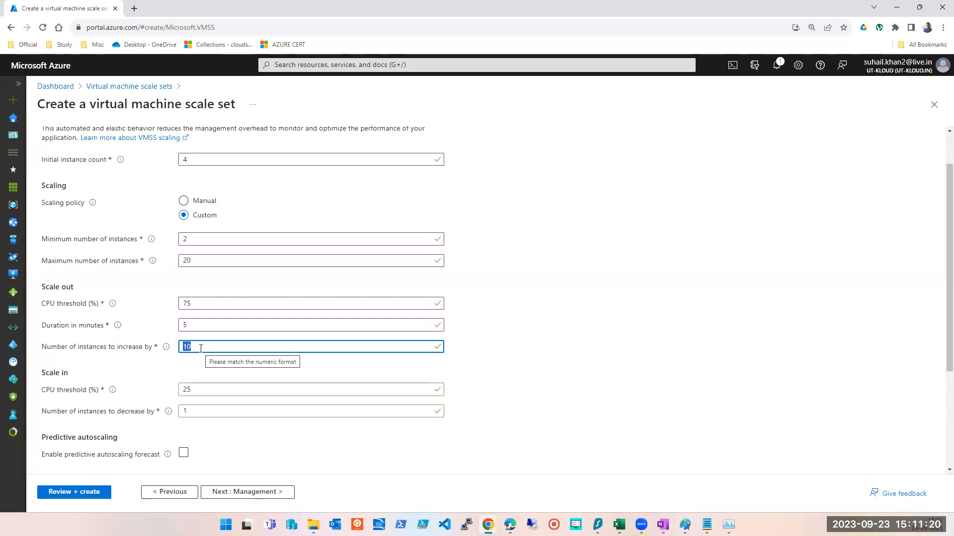
text(15)
key(Tab)
key(shift+Tab)
text(19)
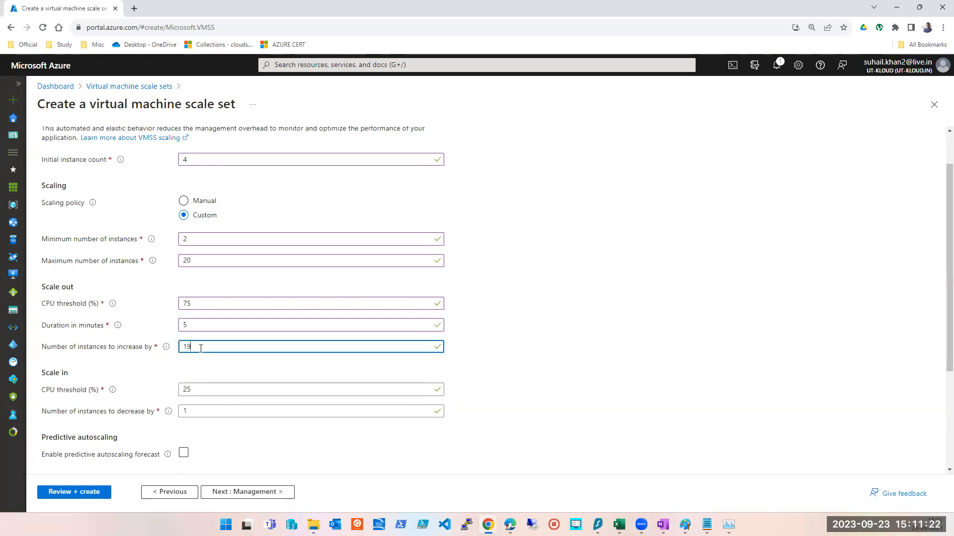
key(Tab)
key(shift+Tab)
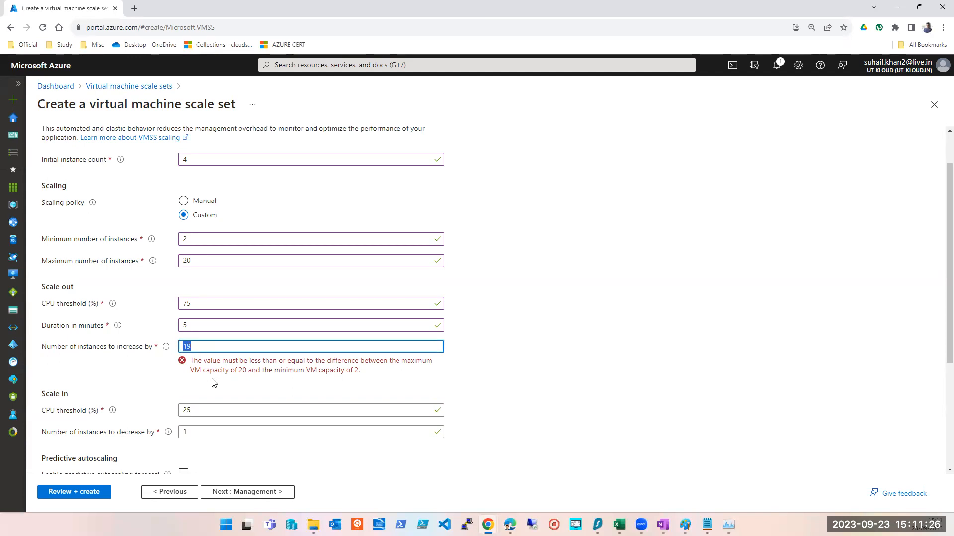
double_click(189, 261)
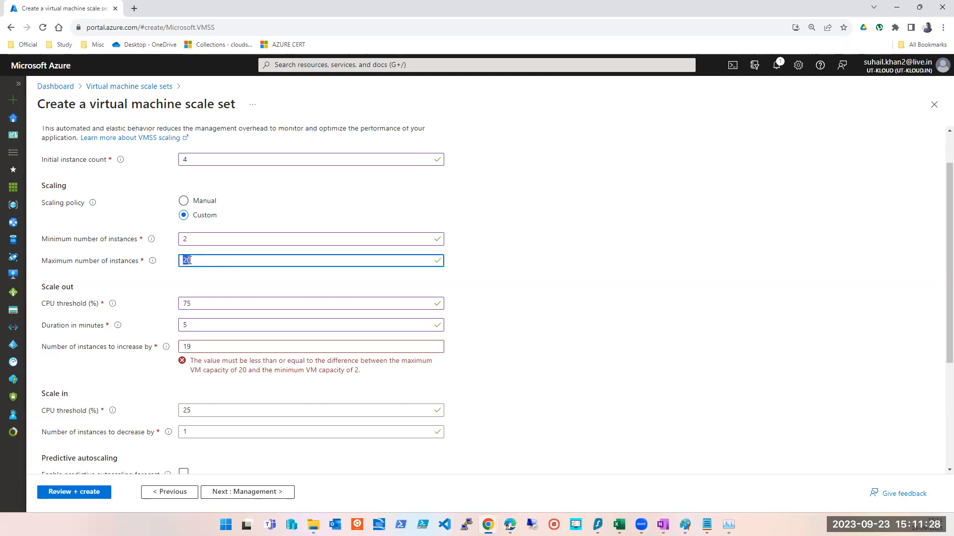
text(30)
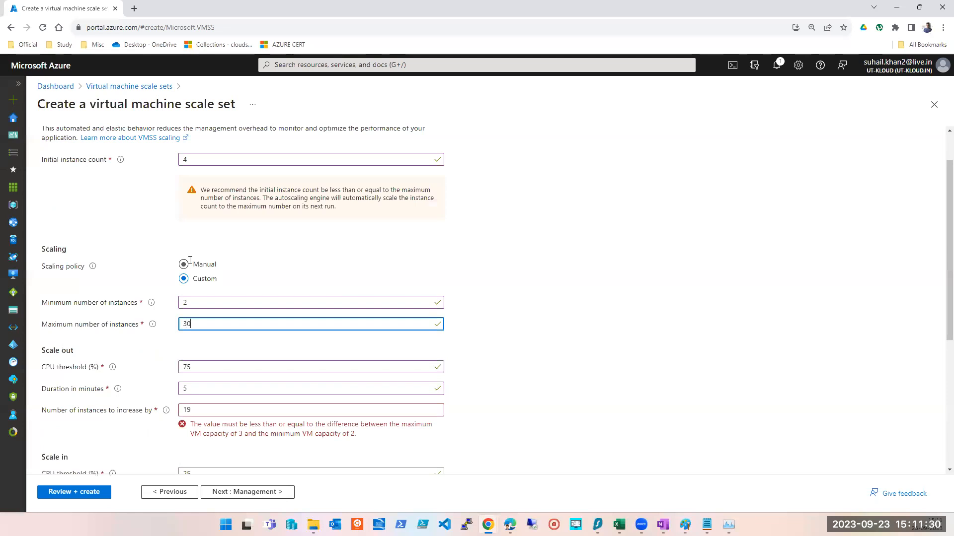
- Set the maximum number of instances to 6
key(Tab)
key(Tab)
key(Tab)
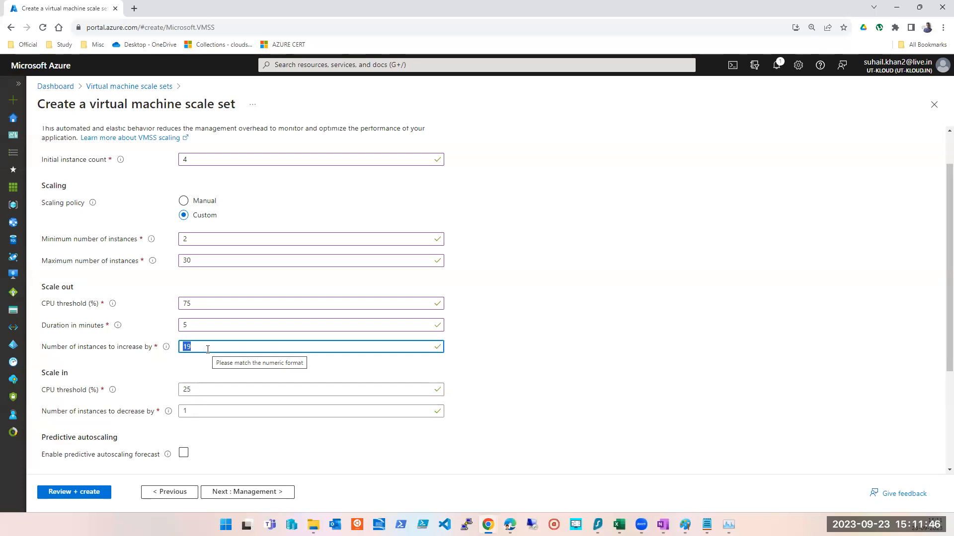
double_click(182, 260)
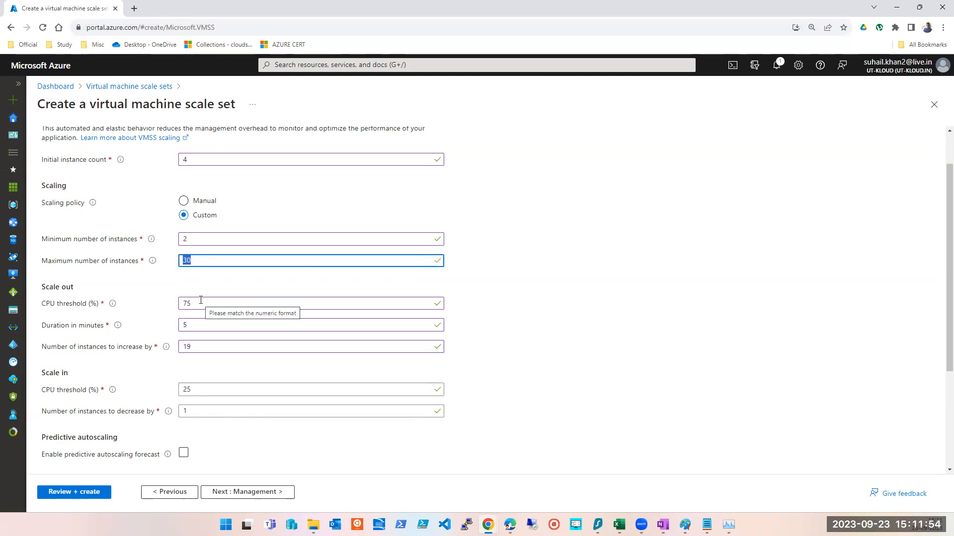
text(6)
key(Tab)
key(Tab)
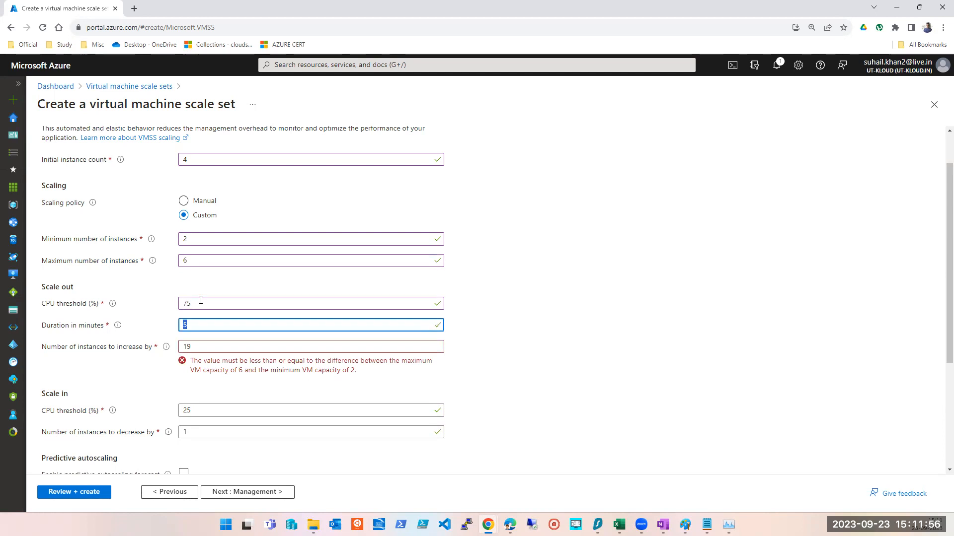
- Set the number of instances to increase by to 1
double_click(200, 300)
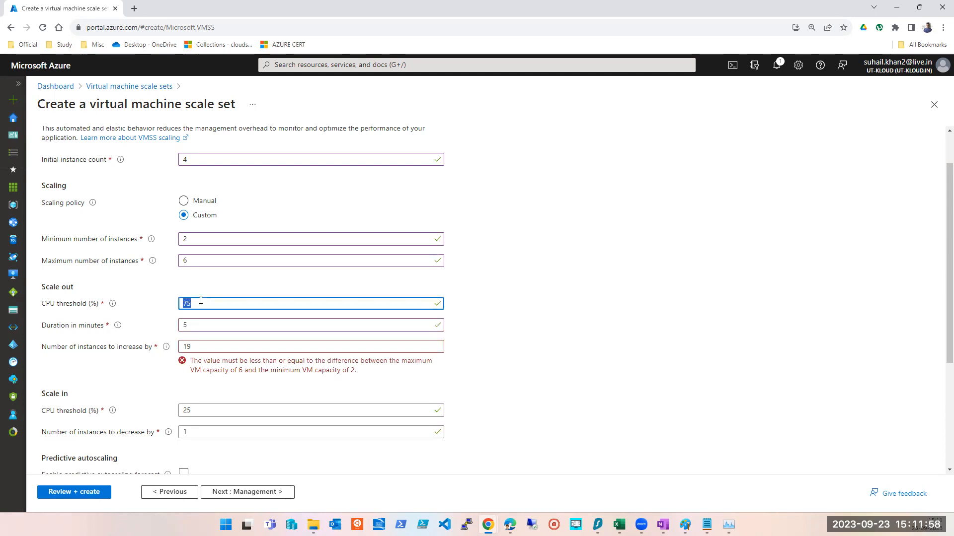
double_click(188, 239)
double_click(187, 304)
double_click(185, 326)
double_click(187, 347)
text(1)
click(522, 351)
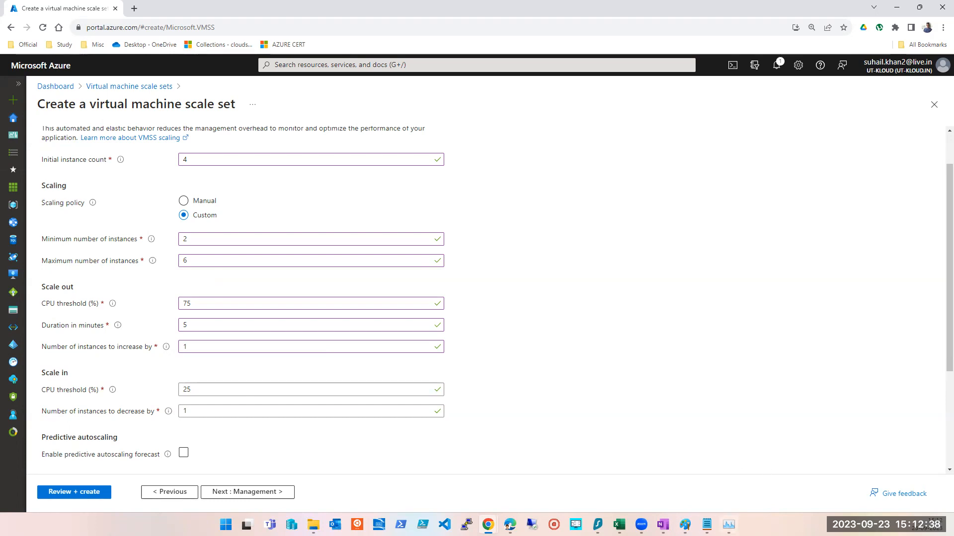
- Open Task Manager to examine current CPU usage, then return to the scale-in CPU threshold field
key(ctrl+shift+Escape)
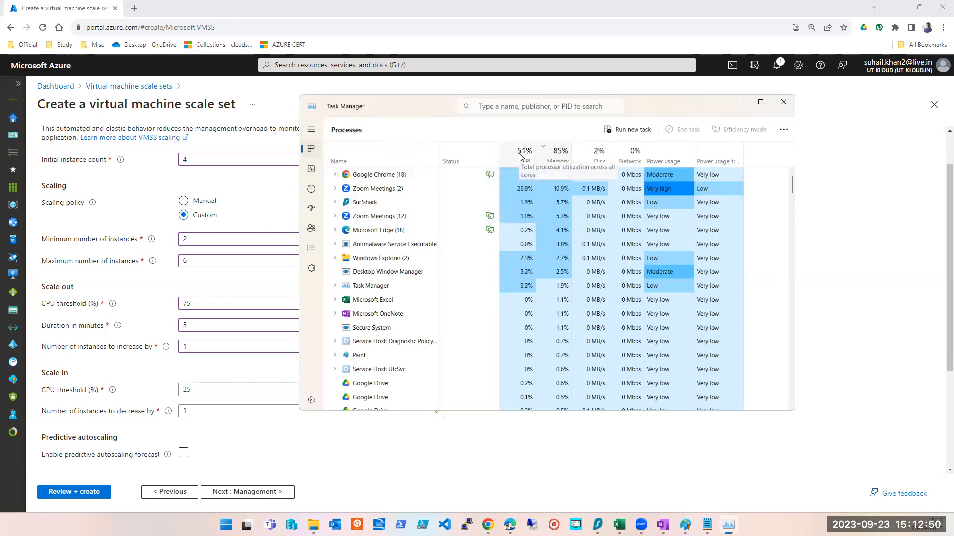
double_click(188, 390)
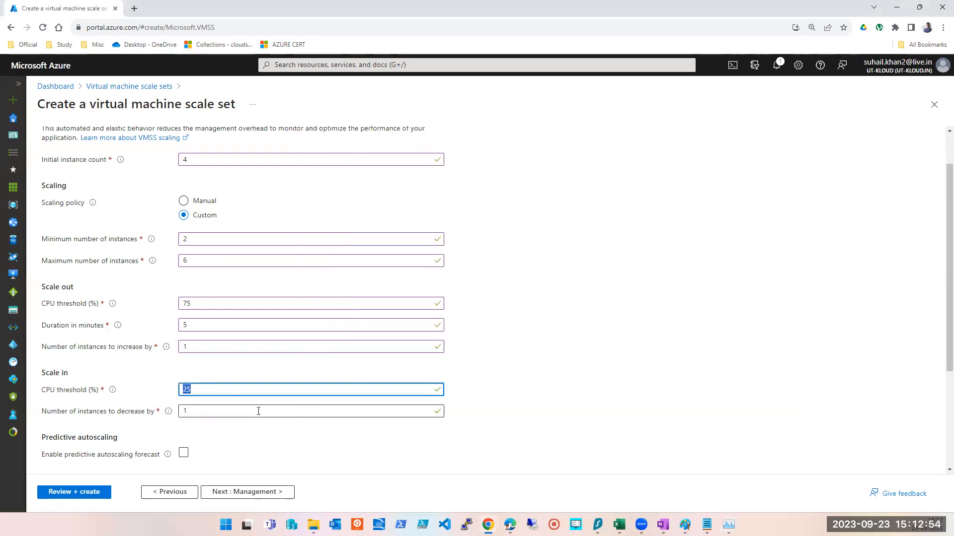
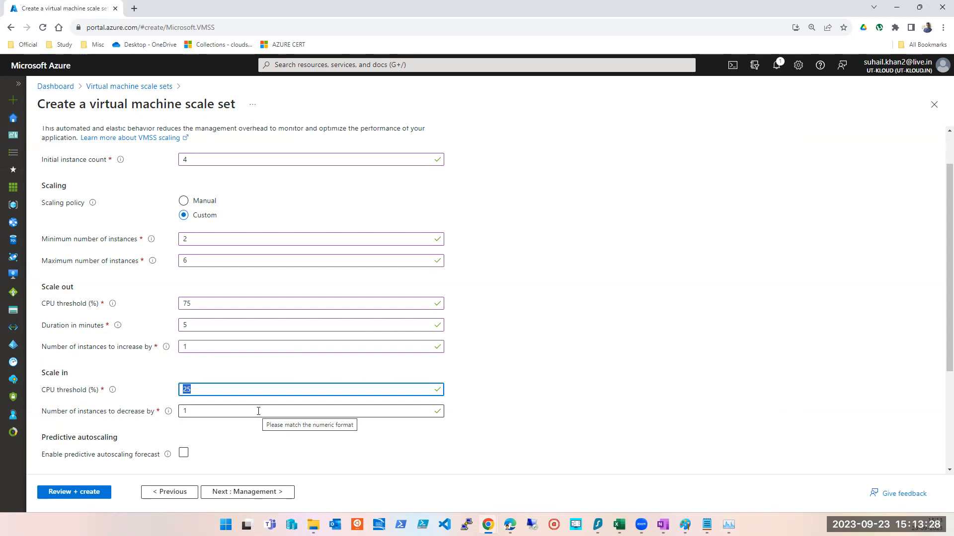
- Set the scale-in CPU threshold to 35%
text(35)
key(Tab)
key(shift+Tab)
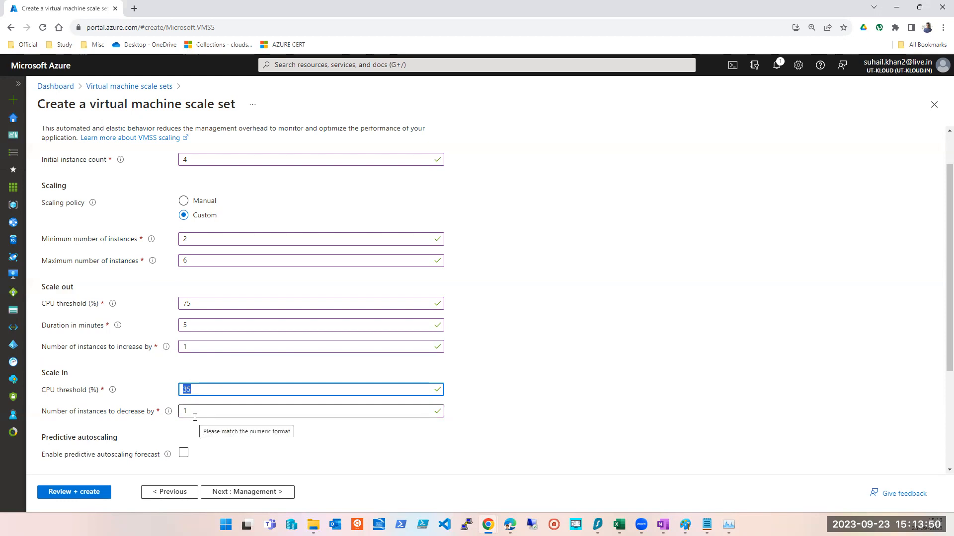
key(Tab)
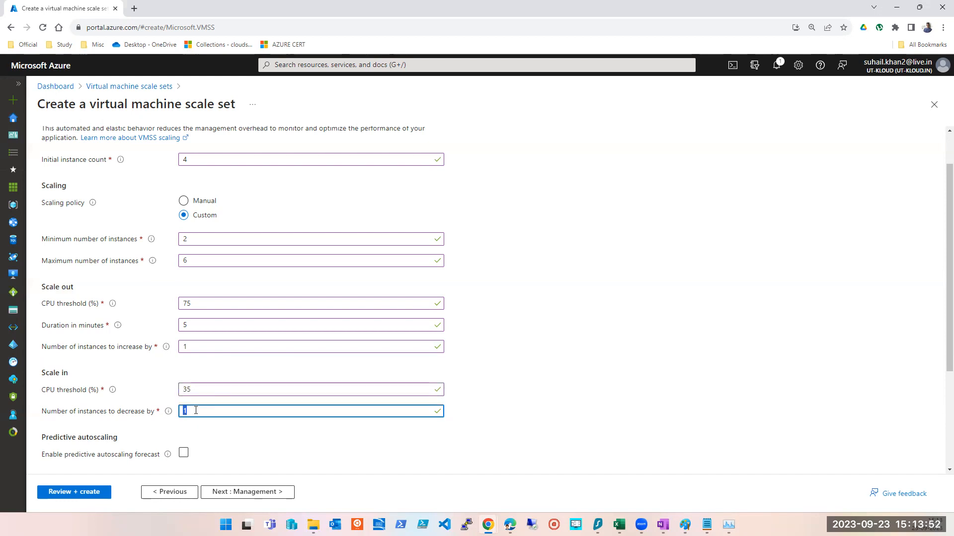
- Set the number of instances to increase by to 4
double_click(187, 346)
text(10)
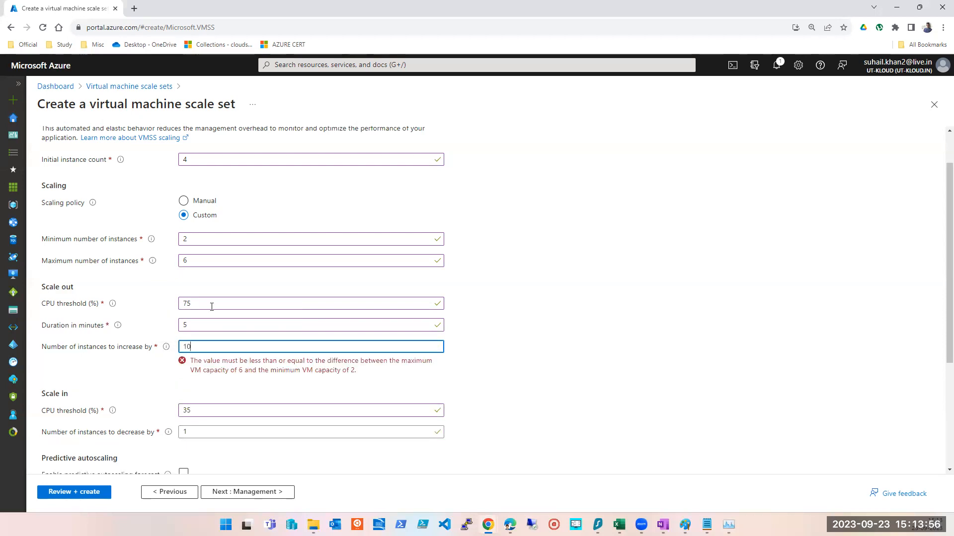
double_click(188, 346)
text(5)
double_click(184, 346)
text(4)
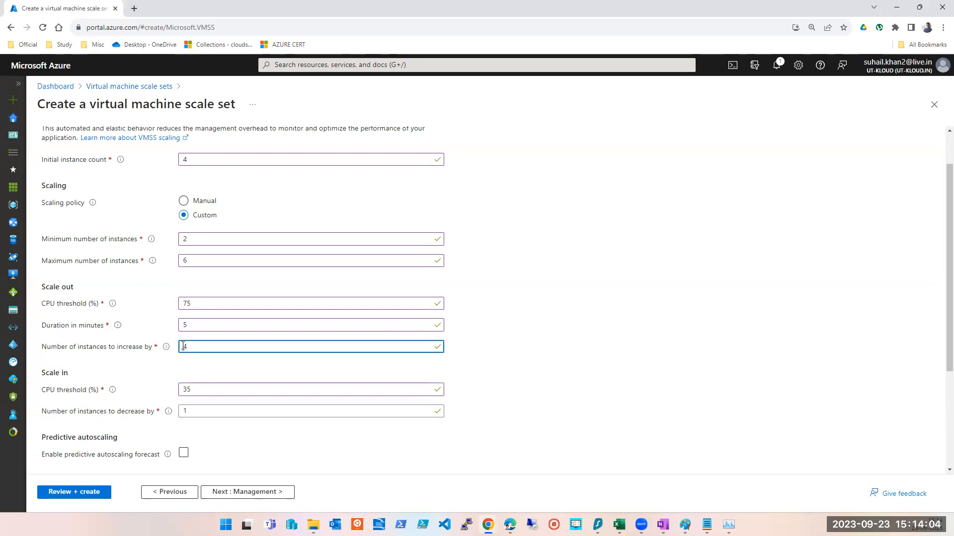
double_click(185, 346)
text(5)
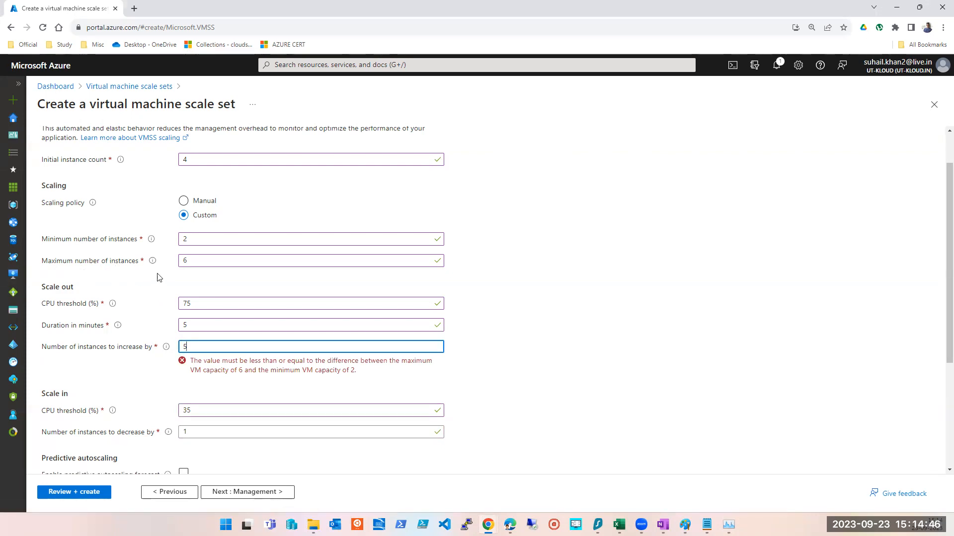
click(138, 347)
text(4)
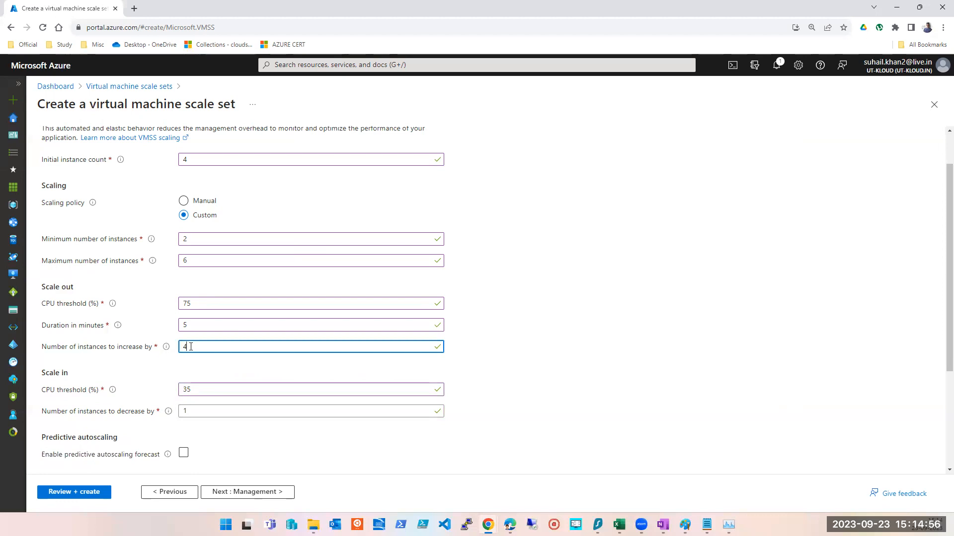
- Review the scaling fields and check current CPU usage in Task Manager
double_click(187, 303)
double_click(186, 346)
double_click(191, 392)
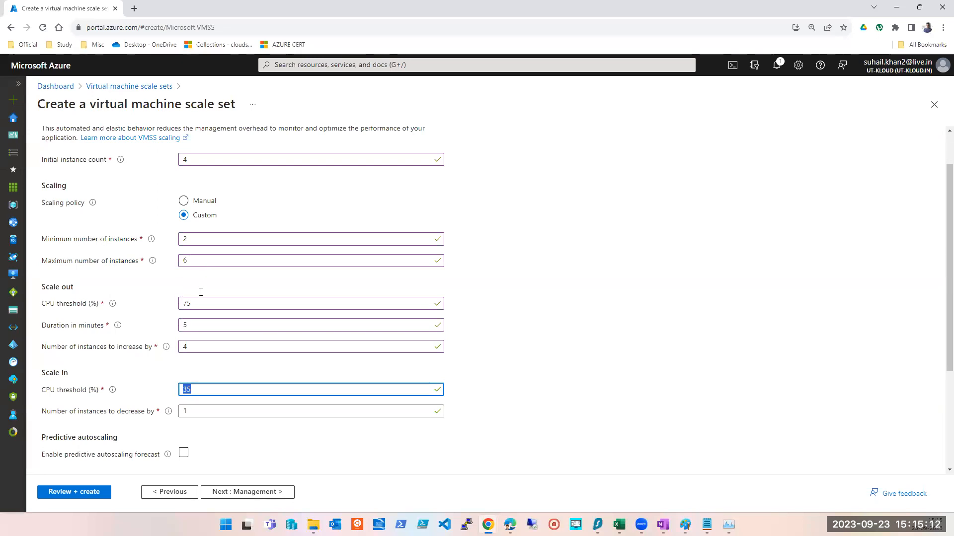
click(729, 525)
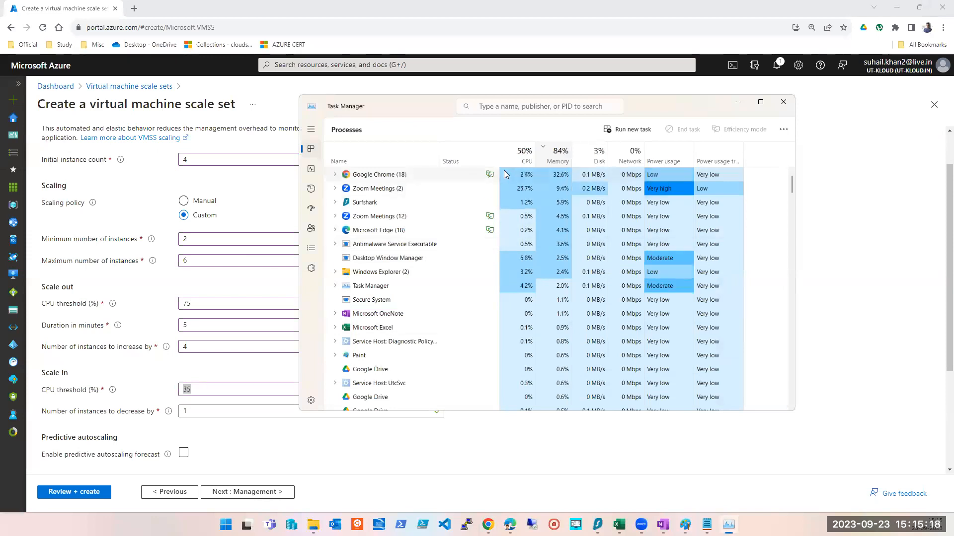
click(190, 410)
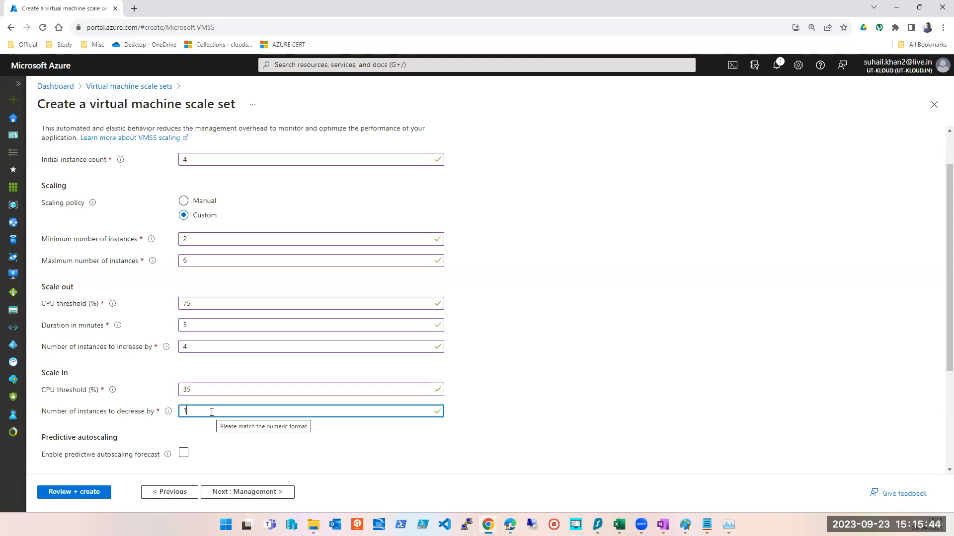
- Set the number of instances to increase by to 2
double_click(195, 346)
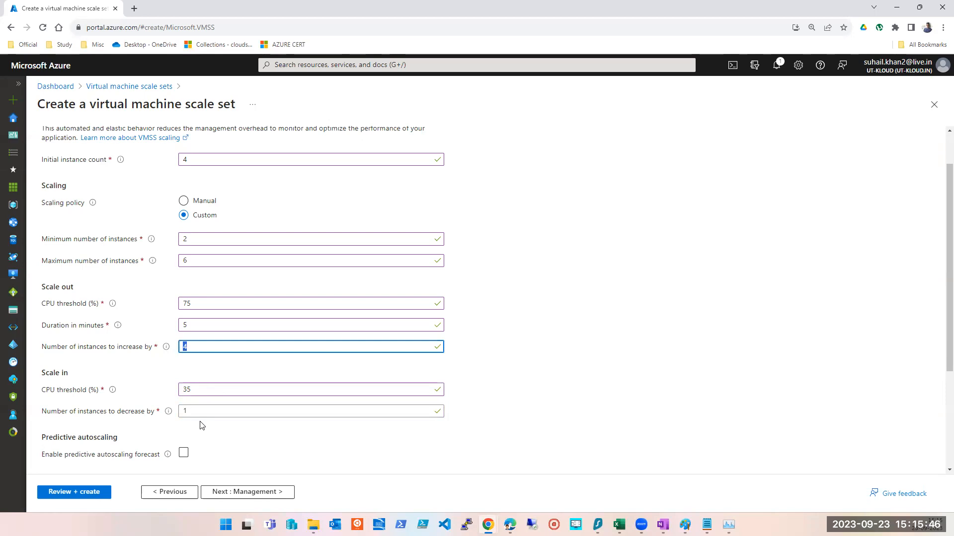
text(2)
click(685, 361)
scroll(661, 355, up, 1)
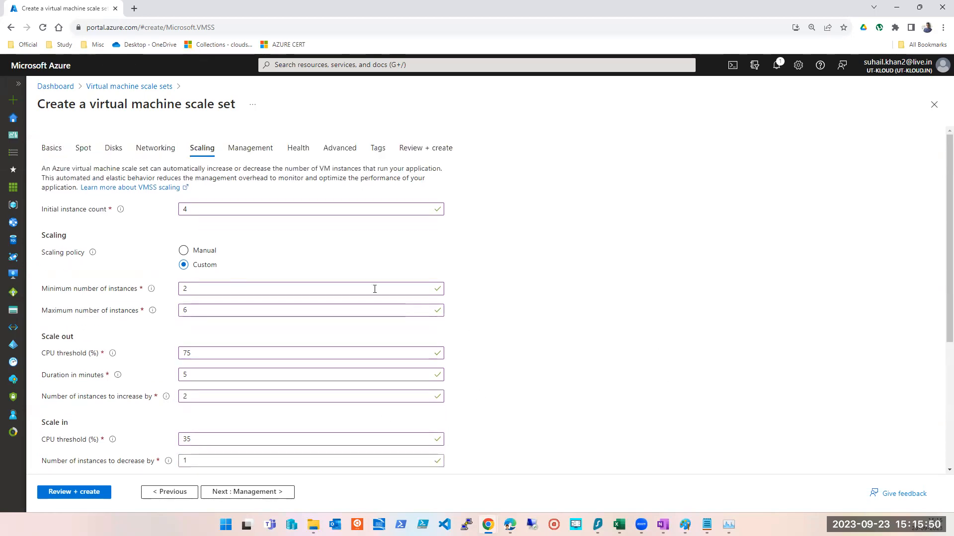
- Set the scale-out CPU threshold to 80%
double_click(185, 209)
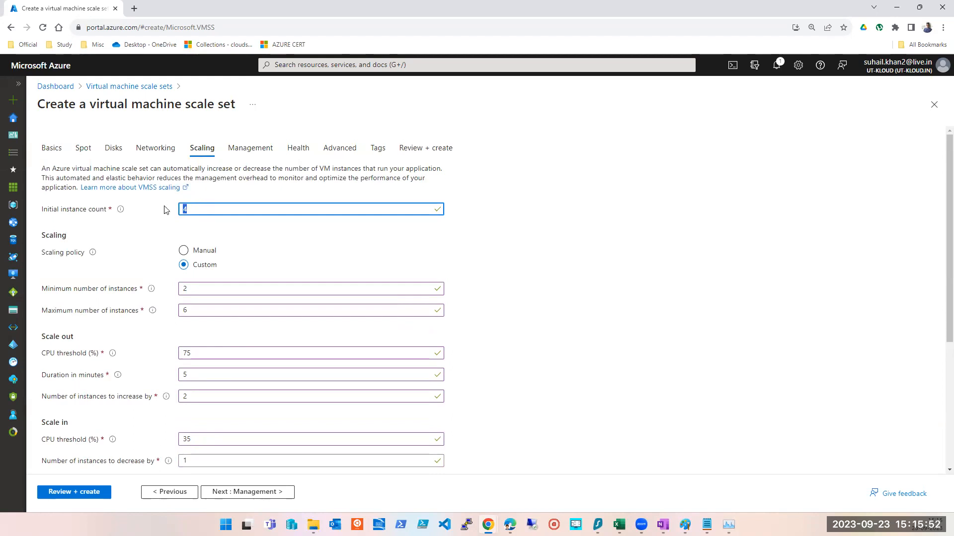
double_click(185, 288)
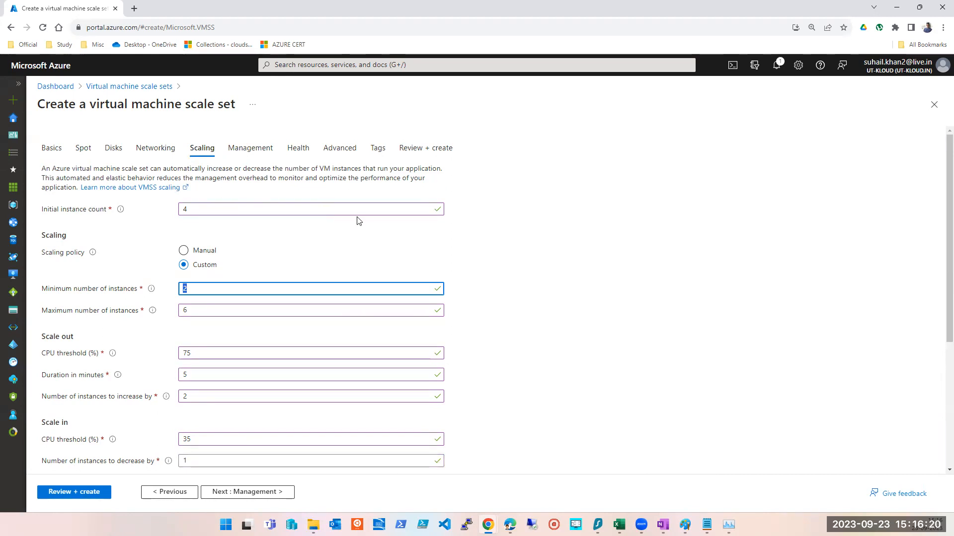
double_click(195, 466)
mouse_move(168, 462)
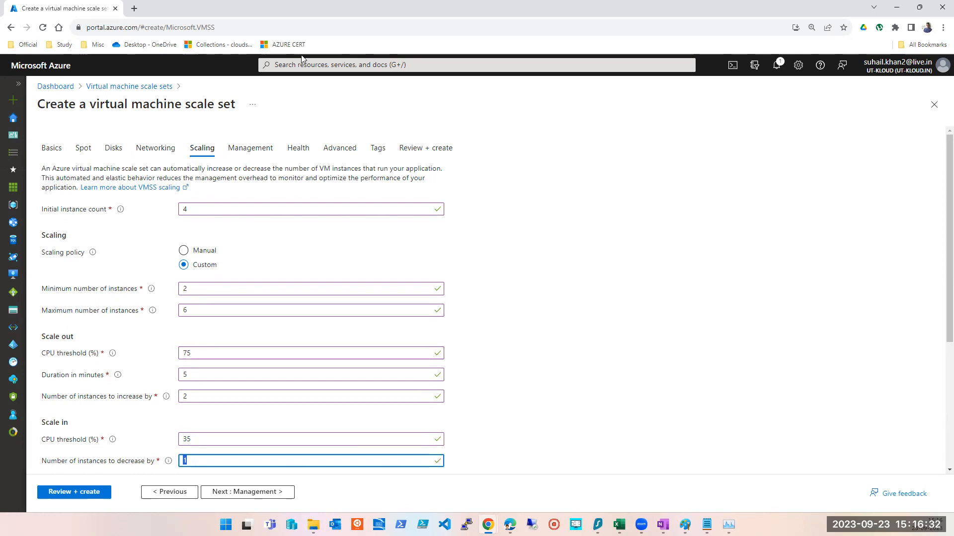
click(627, 281)
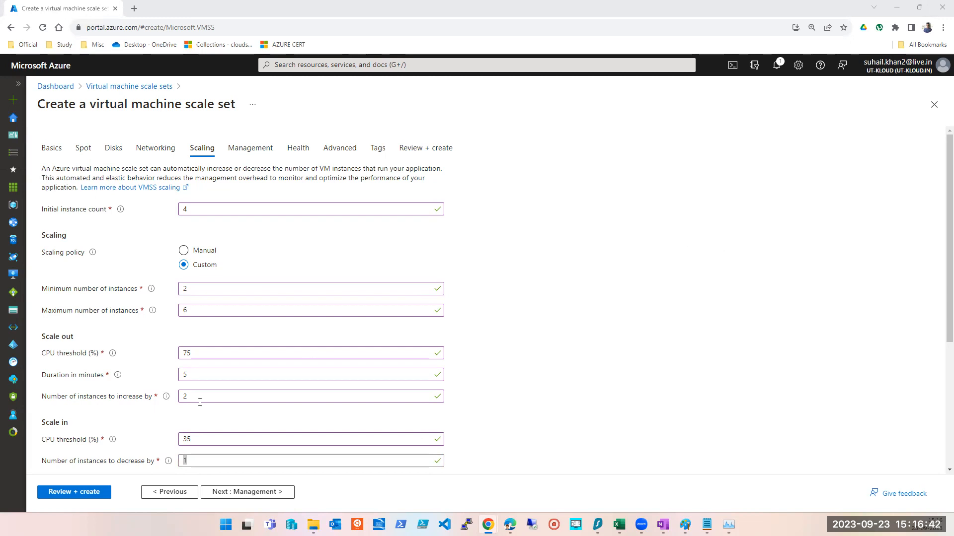
click(199, 461)
key(shift+Tab)
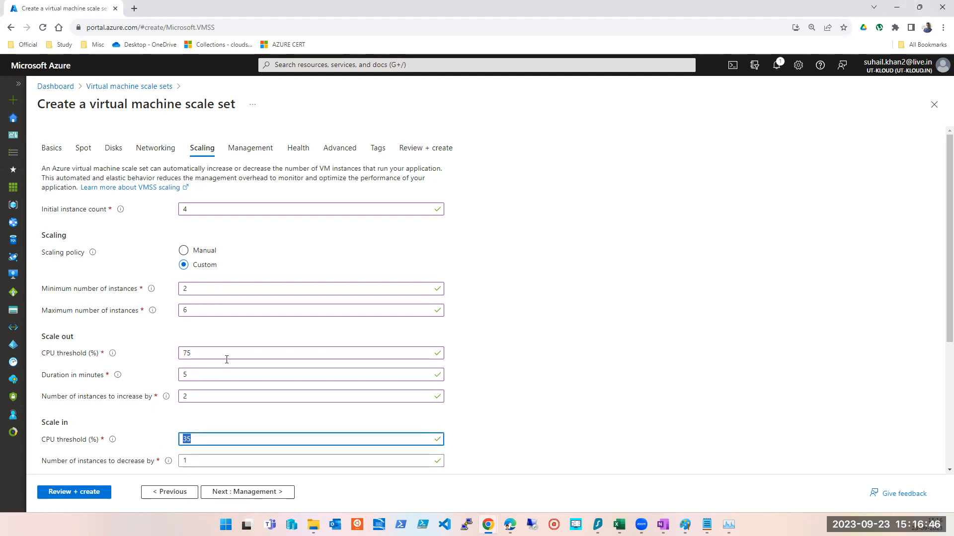
key(shift+Tab)
key(shift+Tab)
key(shift+Tab)
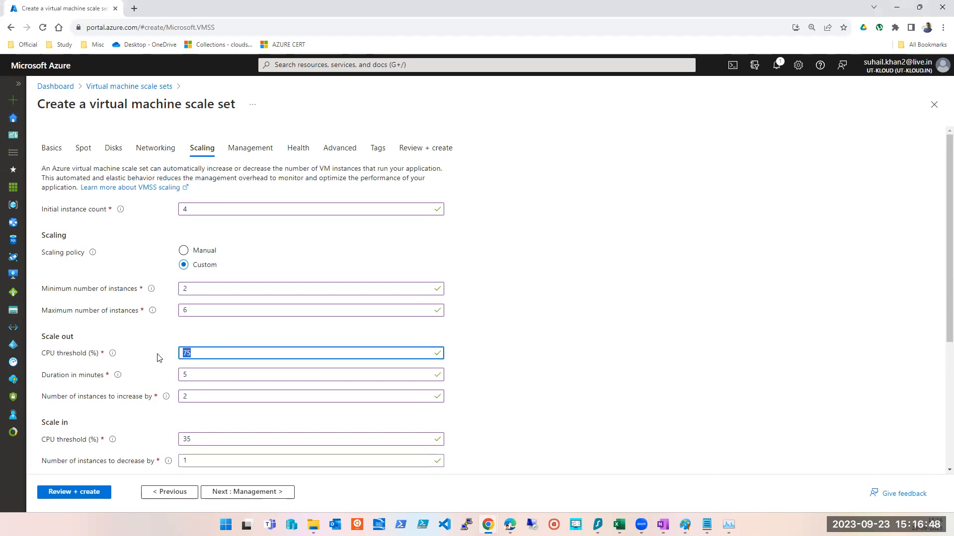
text(80)
scroll(168, 364, down, 1)
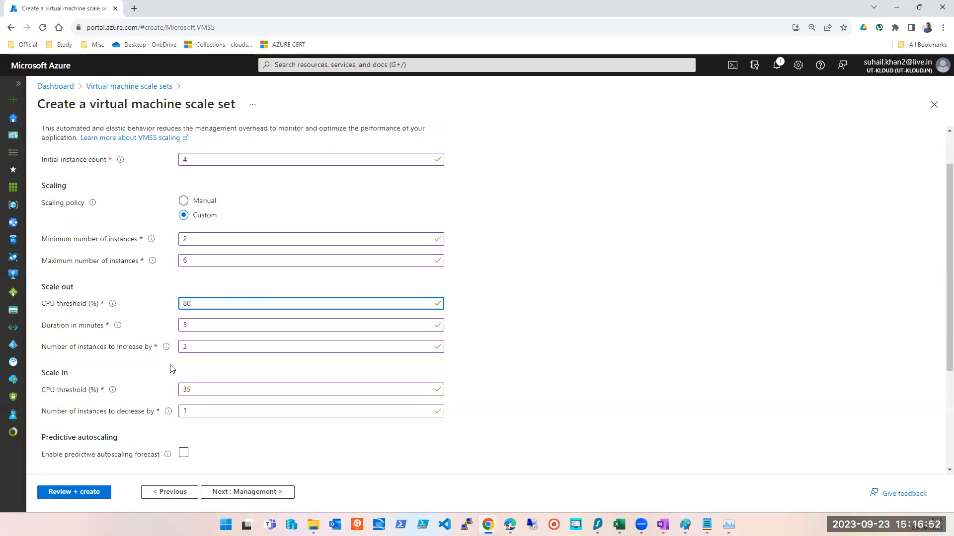
- Set the scale-in CPU threshold to 60%
key(Tab)
key(Tab)
key(Tab)
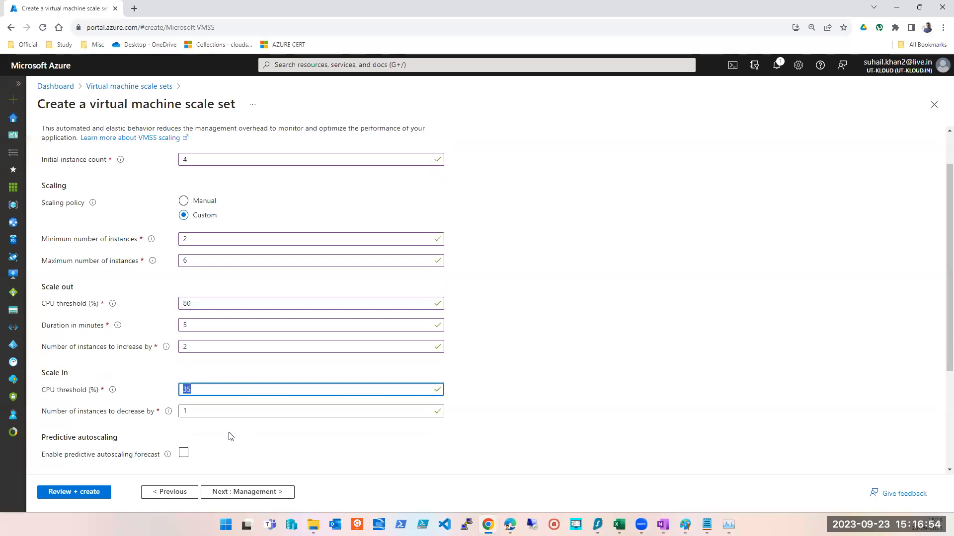
text(60)
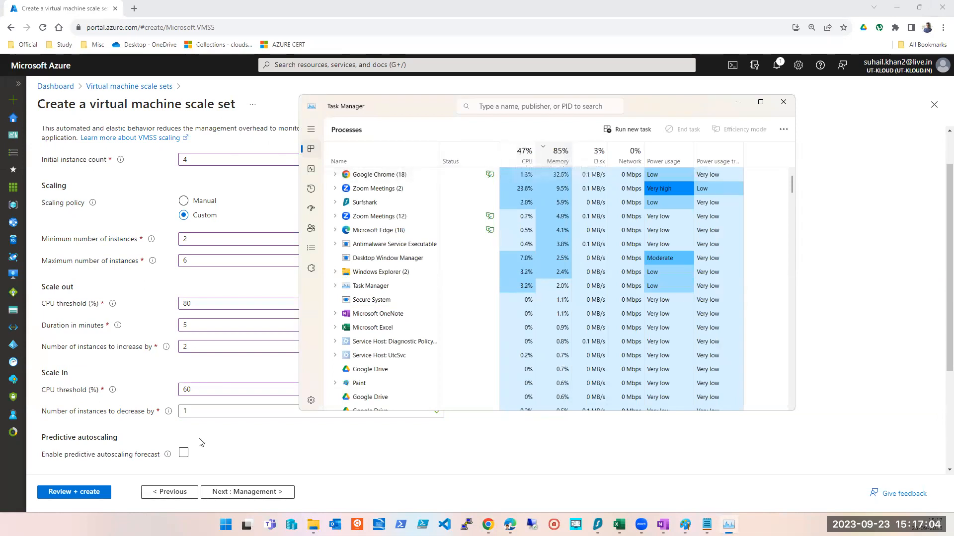
click(218, 409)
click(541, 332)
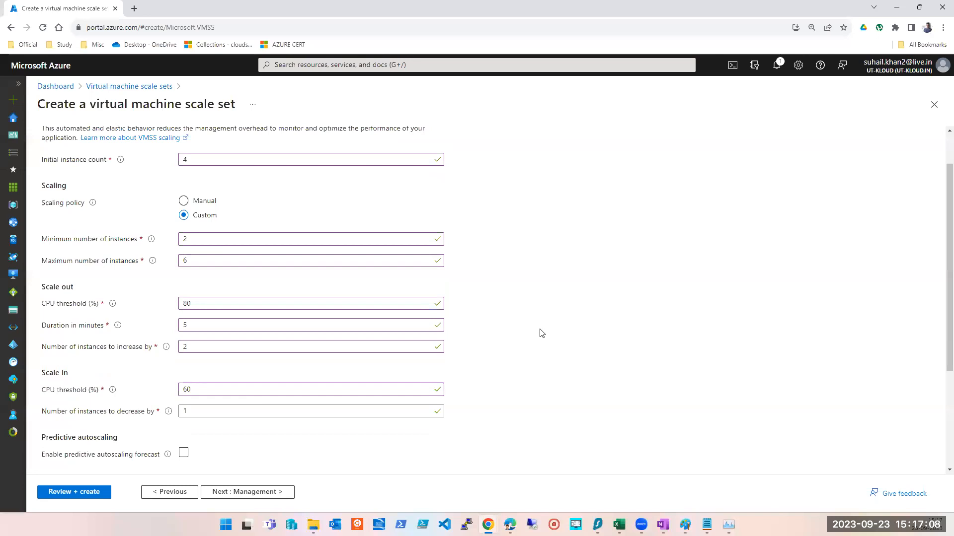
- Review the Basics tab settings such as image and size, then go back to the Scaling tab
scroll(541, 332, down, 2)
scroll(542, 333, up, 2)
scroll(228, 191, up, 1)
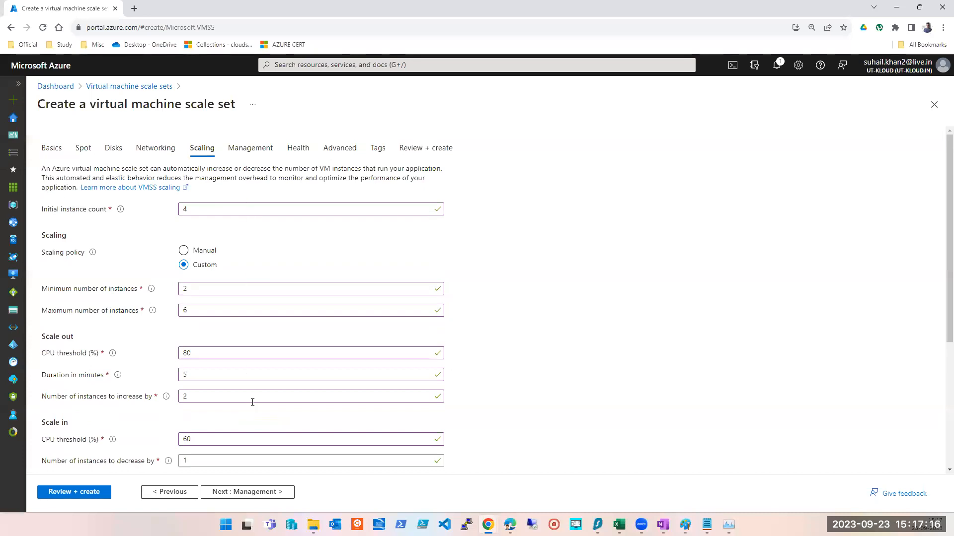
scroll(253, 412, down, 1)
scroll(254, 412, down, 2)
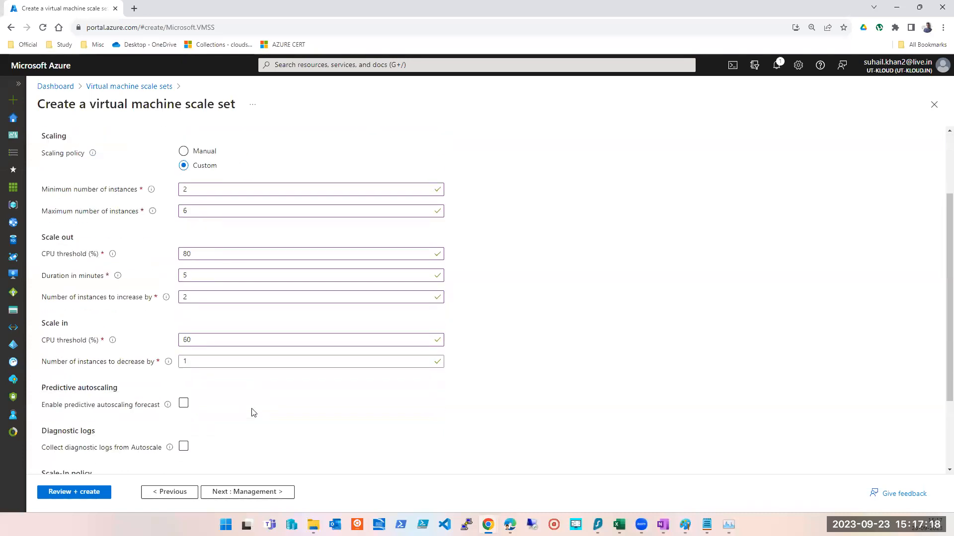
scroll(253, 412, up, 2)
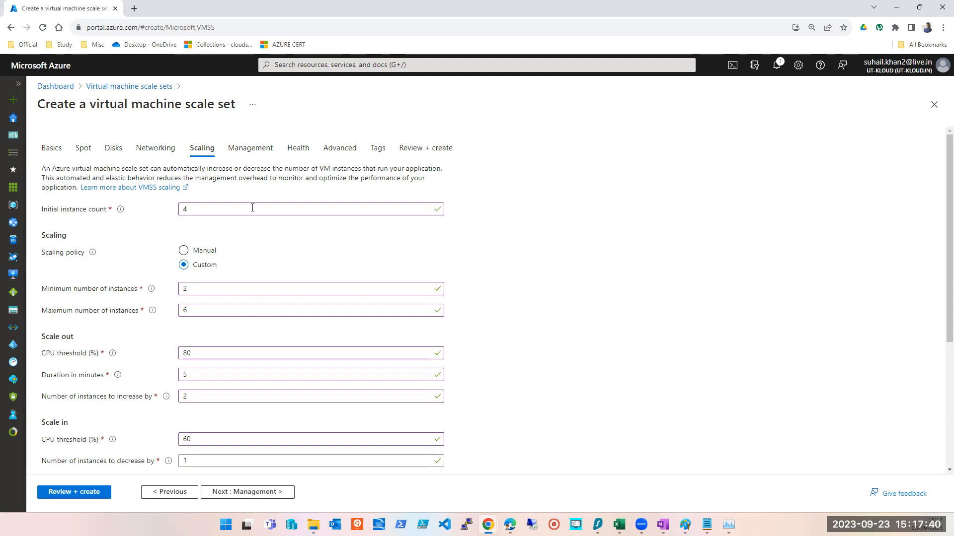
click(46, 150)
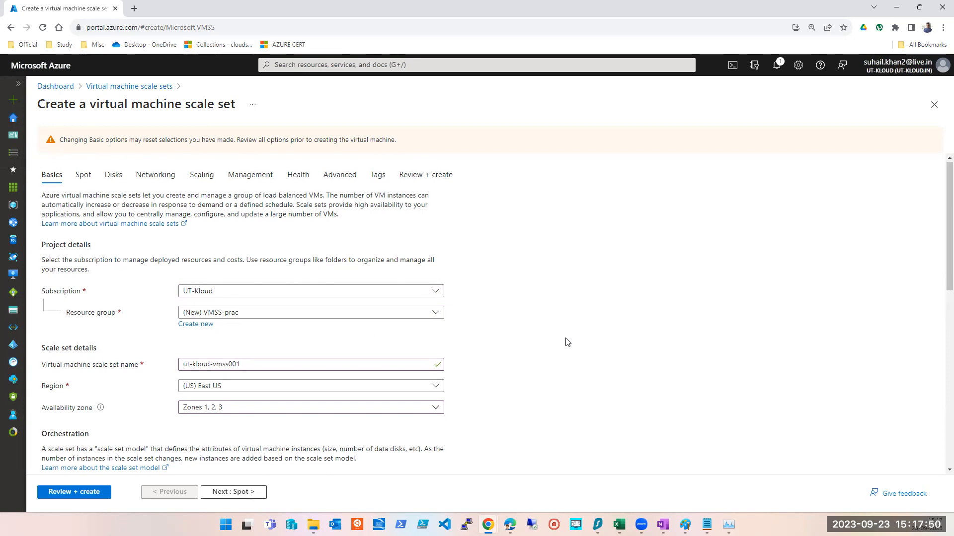
scroll(568, 343, down, 2)
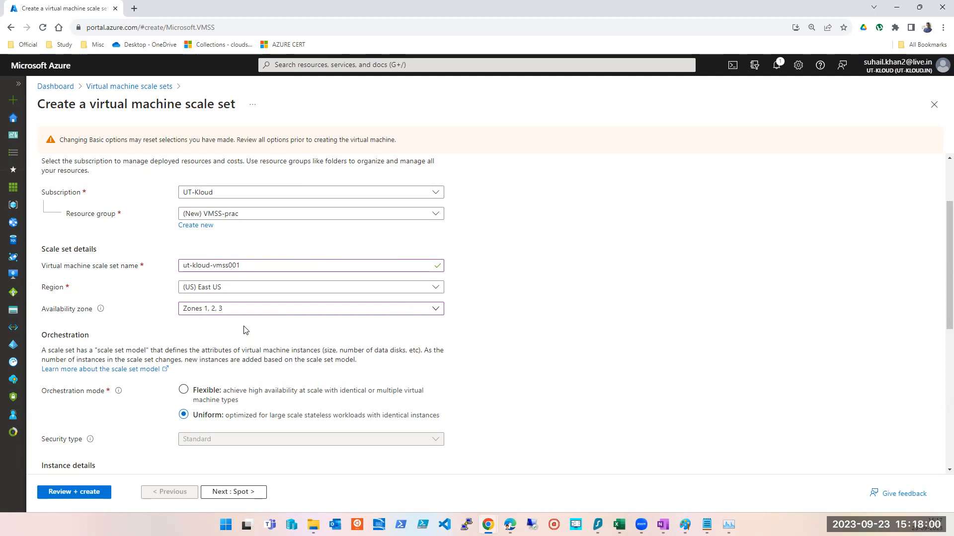
scroll(245, 329, down, 3)
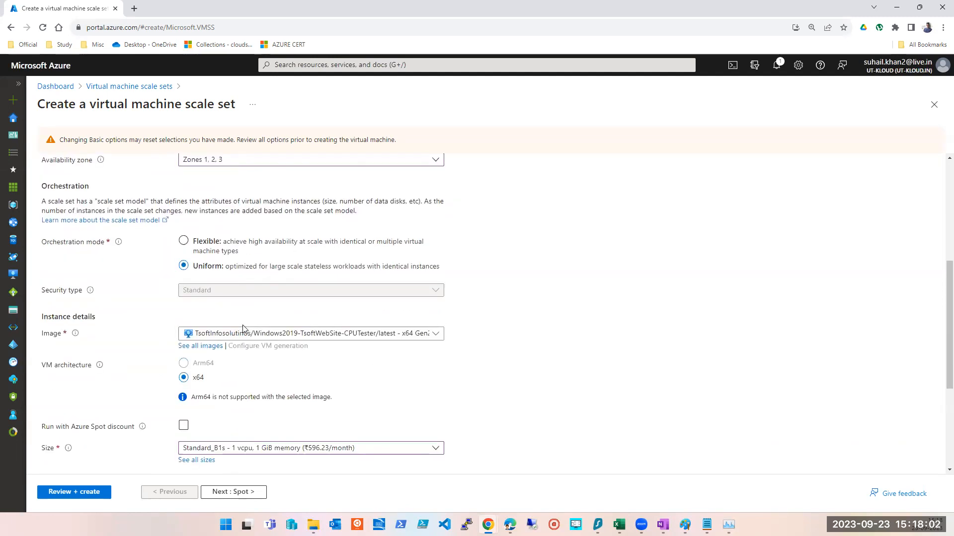
scroll(243, 328, down, 4)
scroll(243, 329, up, 5)
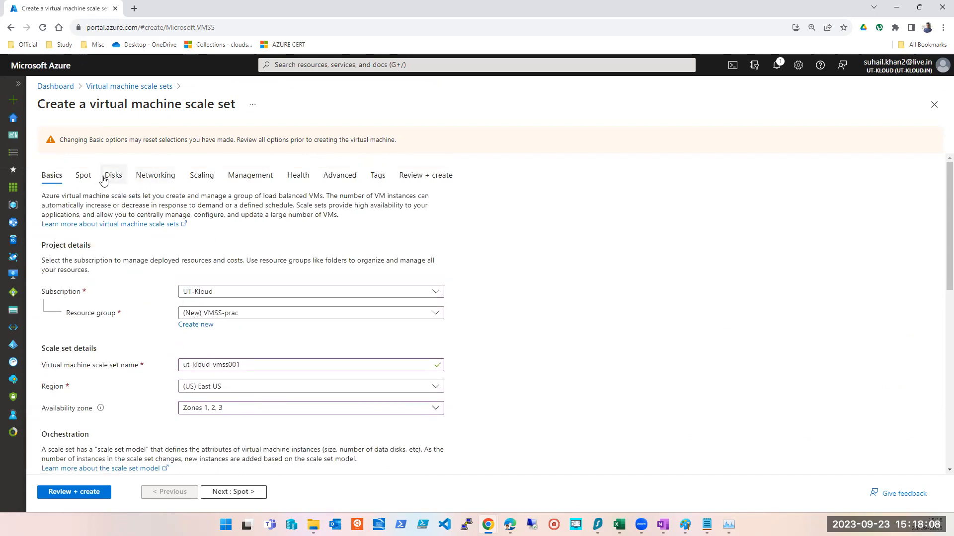
click(204, 177)
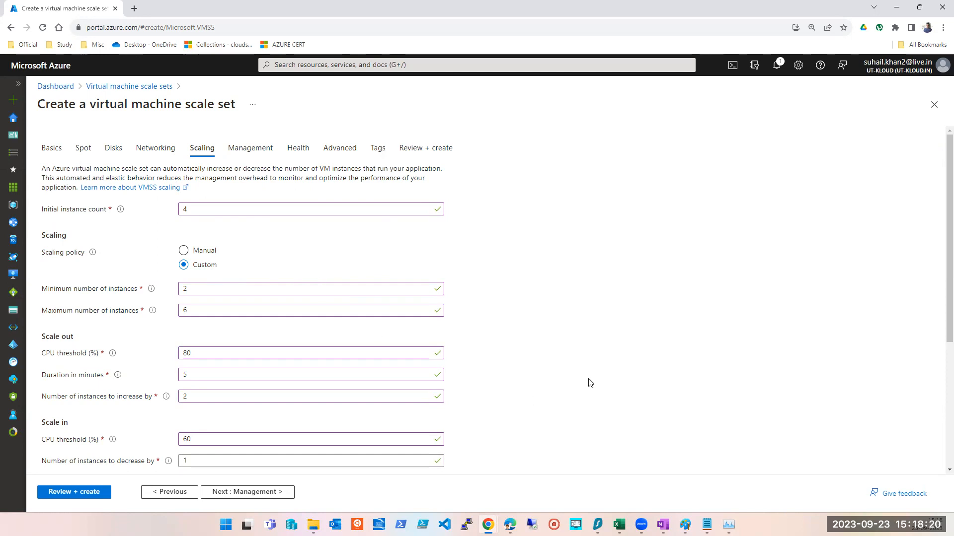
- Review the scale-in policy and Management tab options, then recheck the scaling instance limits
scroll(252, 417, down, 4)
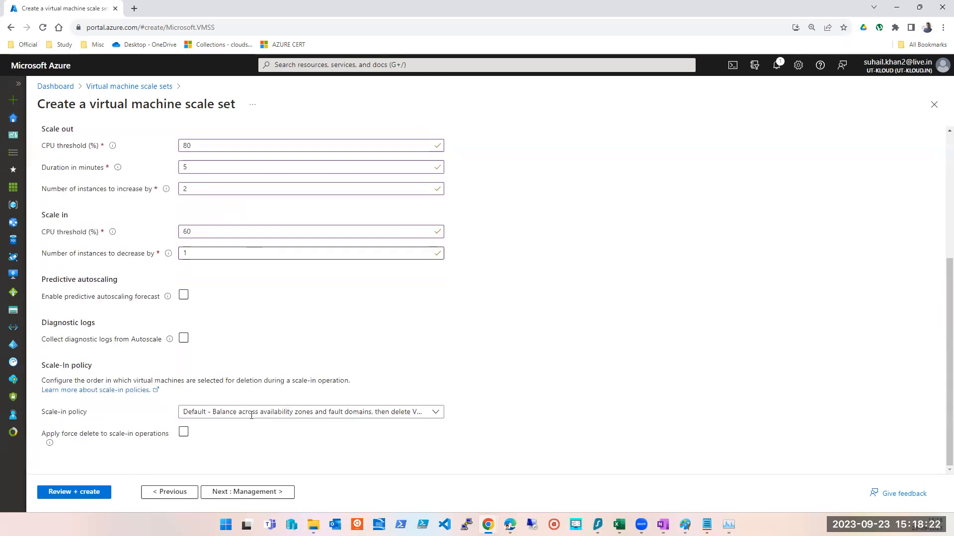
scroll(252, 419, up, 4)
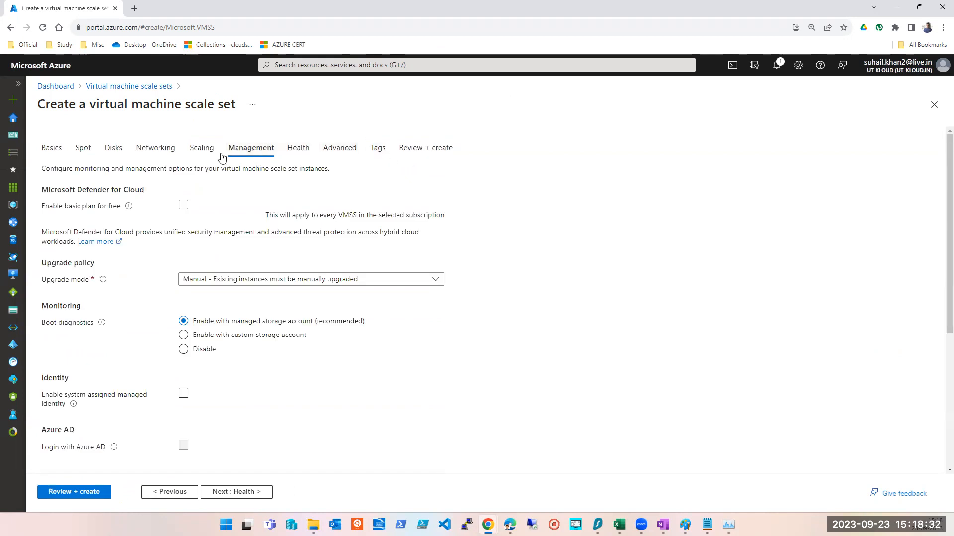
click(188, 150)
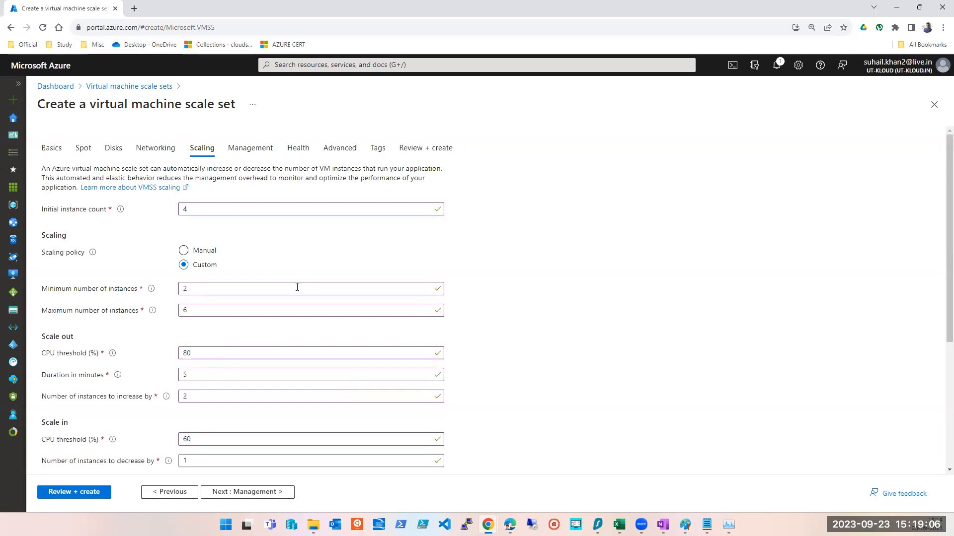
click(166, 291)
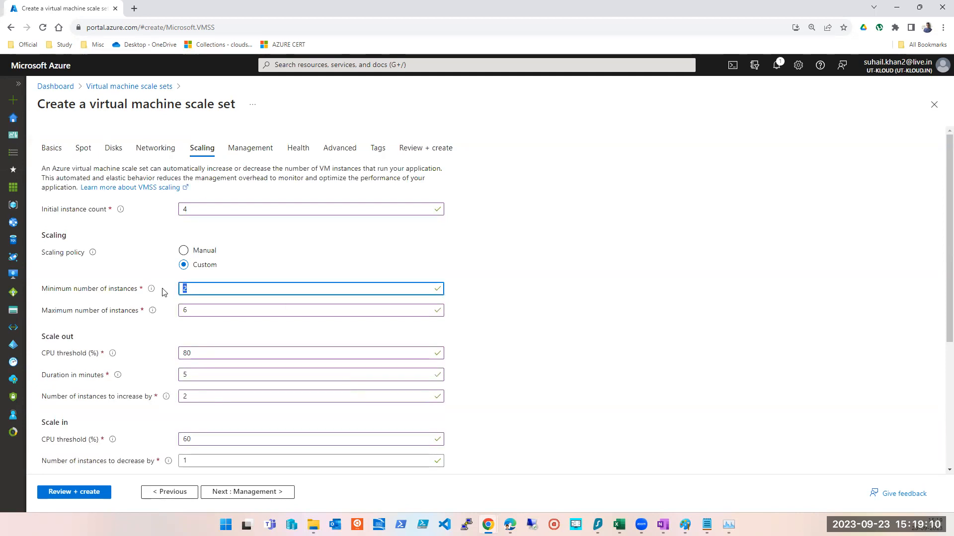
click(186, 396)
drag(187, 396, 183, 395)
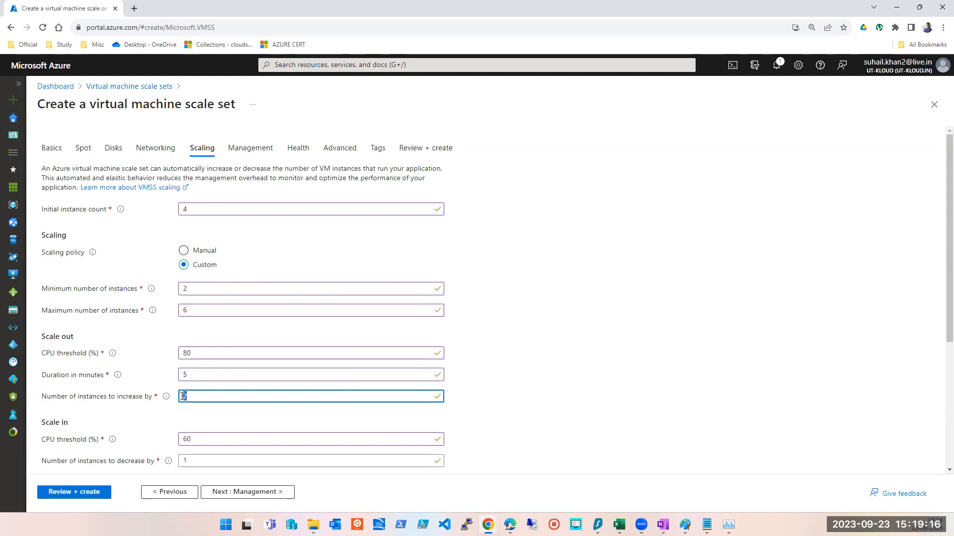
double_click(191, 308)
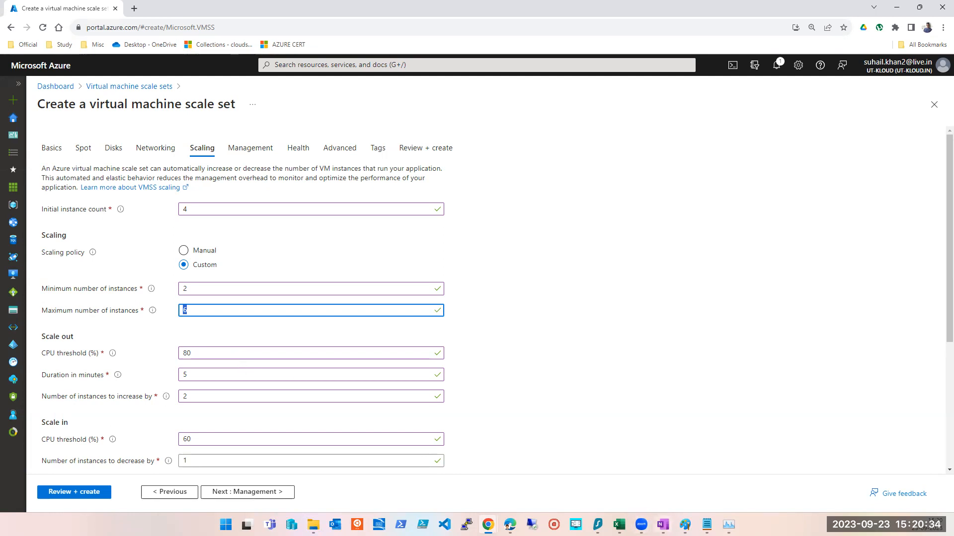
- Switch to the OneNote notes and read the section on single placement groups versus overprovisioning
click(662, 524)
scroll(380, 432, down, 3)
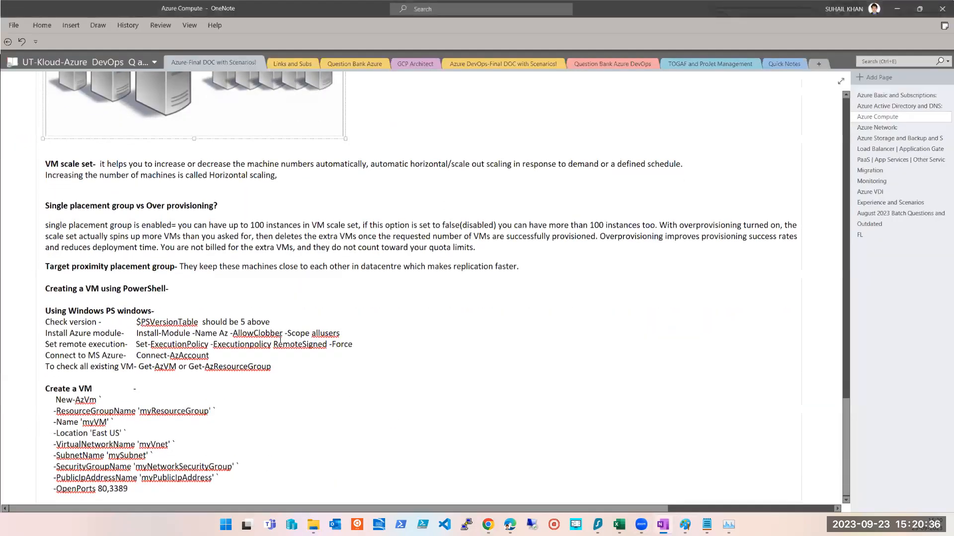
click(108, 237)
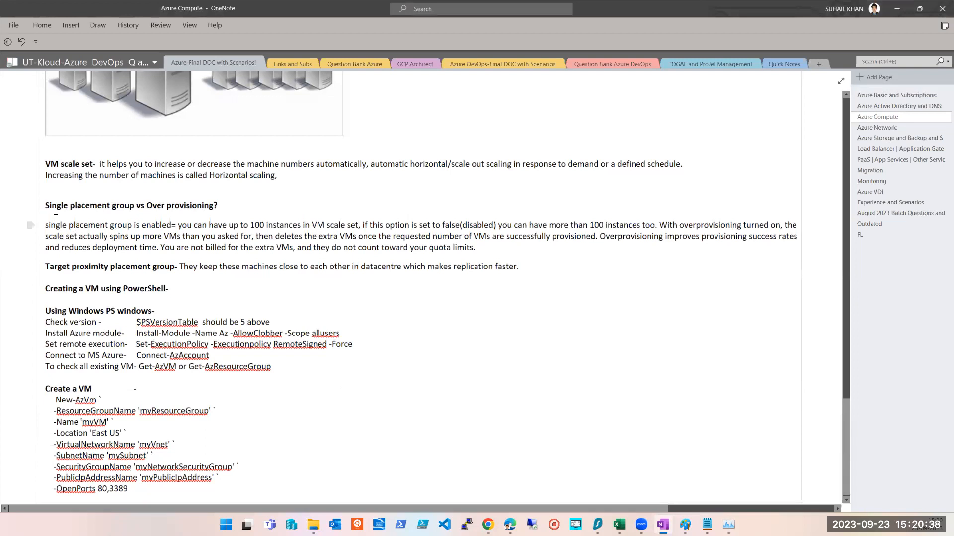
drag(49, 205, 474, 237)
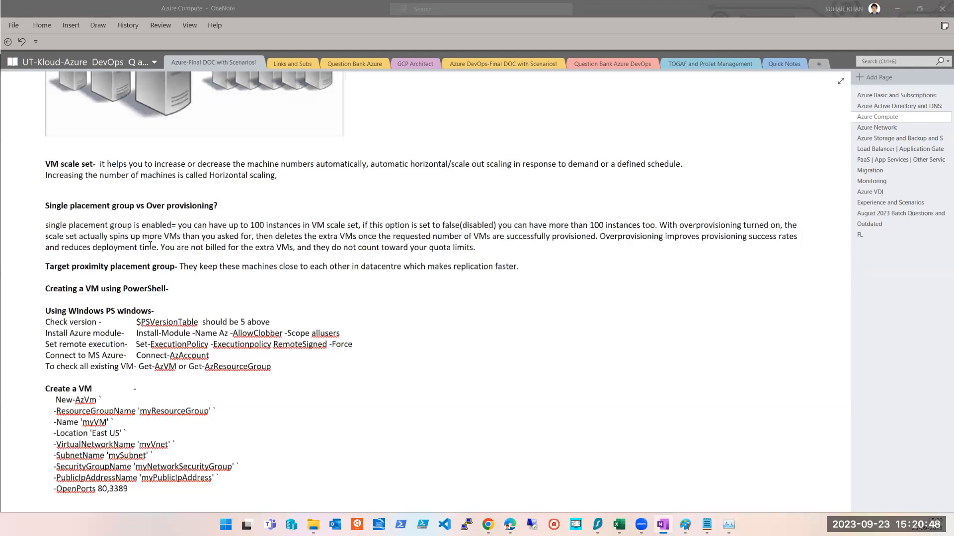
click(270, 247)
drag(452, 269, 480, 262)
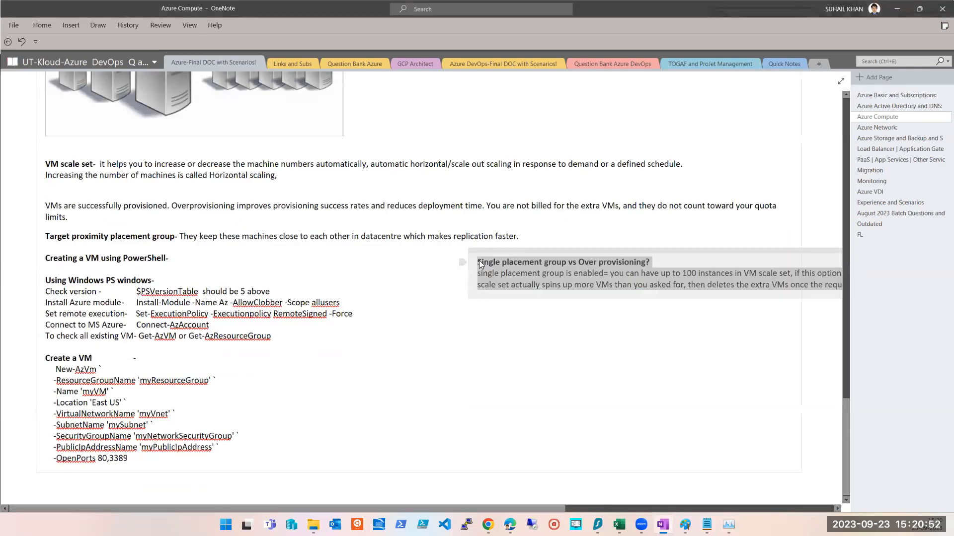
key(ctrl+z)
click(320, 232)
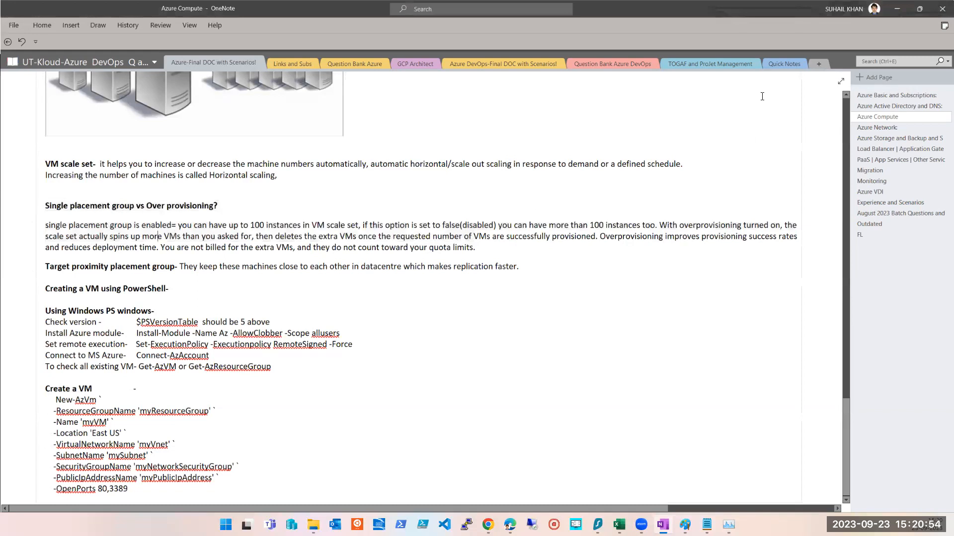
click(897, 9)
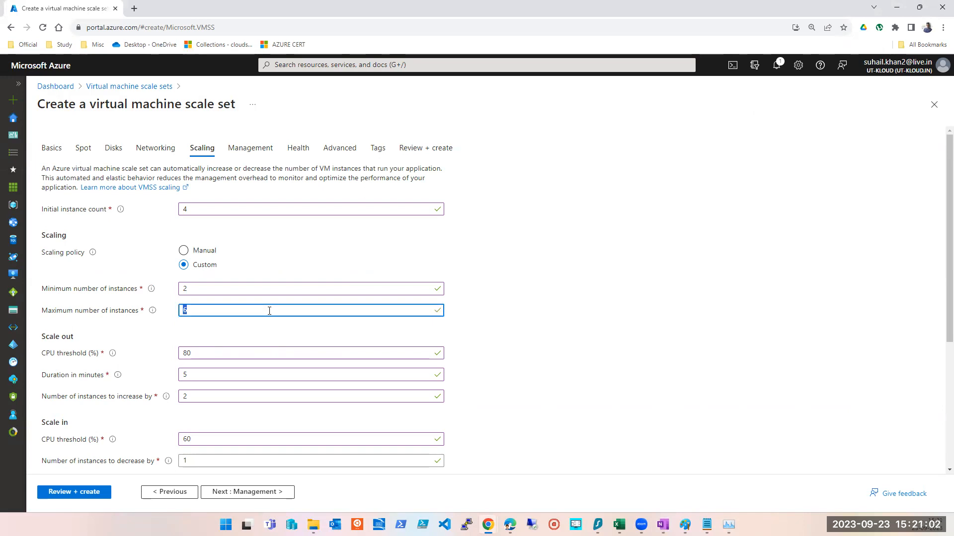
- Scroll through the Scaling tab to review the instance limits, scale-out and scale-in rules, and scale-in policy
scroll(270, 311, down, 4)
scroll(269, 314, up, 4)
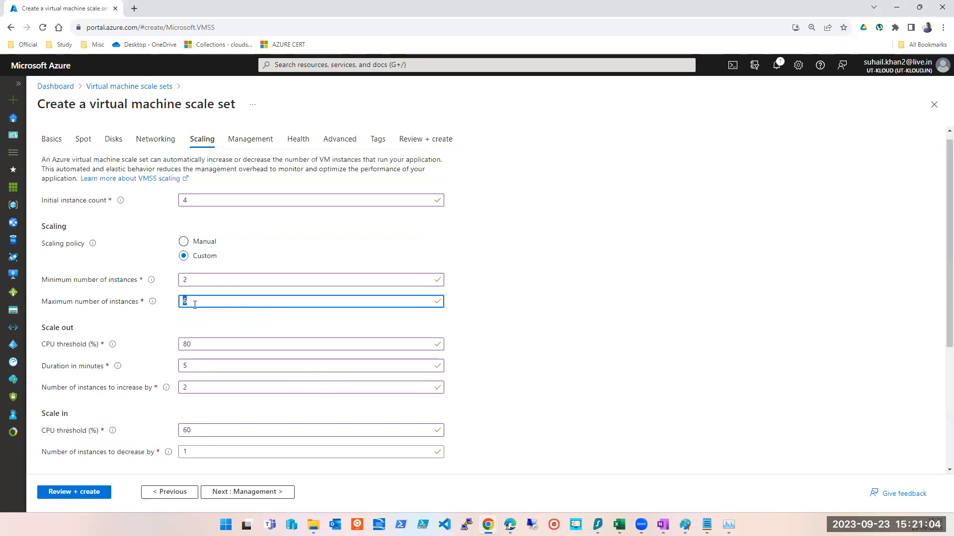
scroll(199, 305, down, 4)
scroll(202, 307, up, 2)
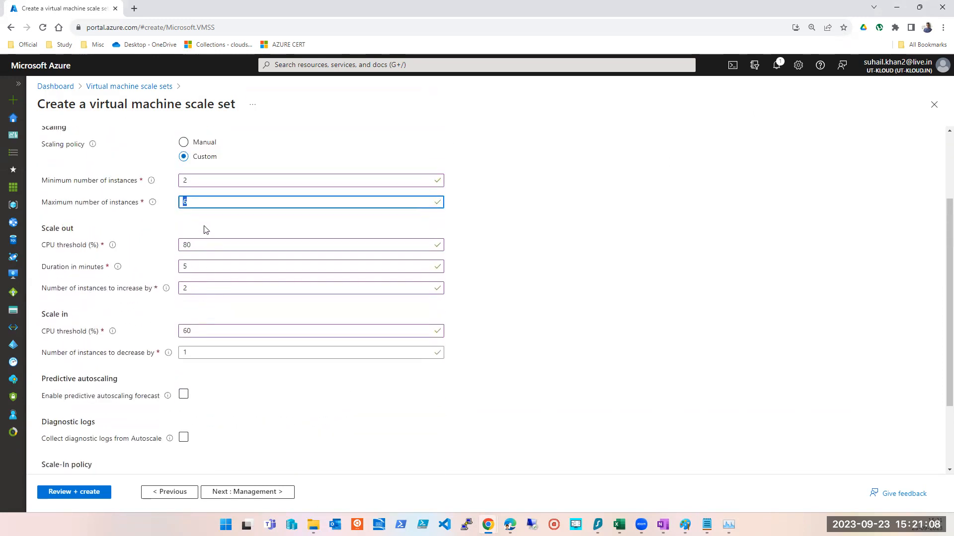
scroll(202, 204, up, 2)
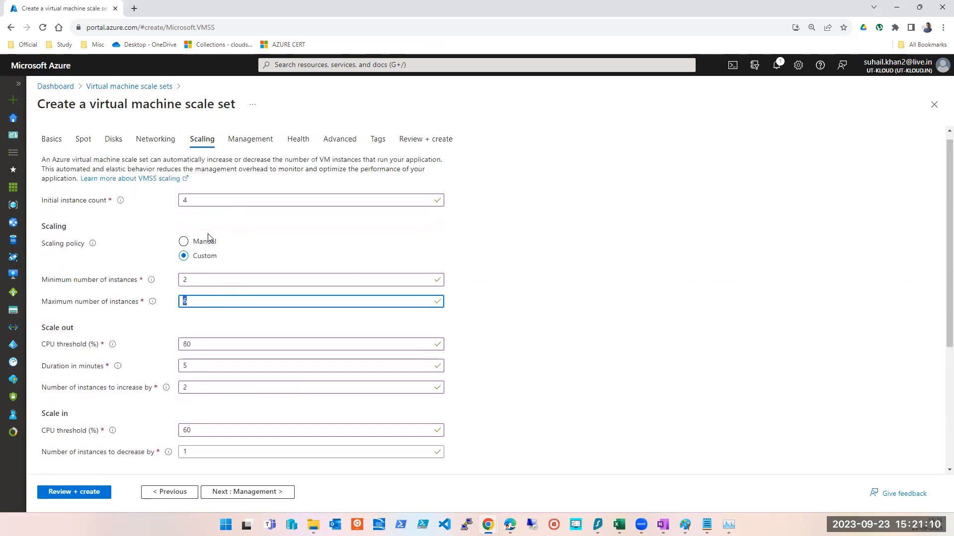
click(445, 48)
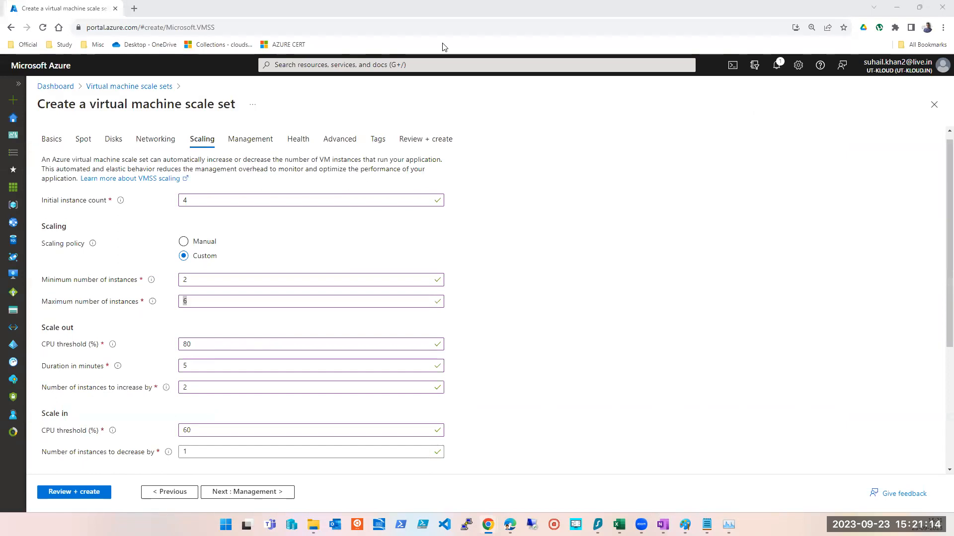
click(228, 298)
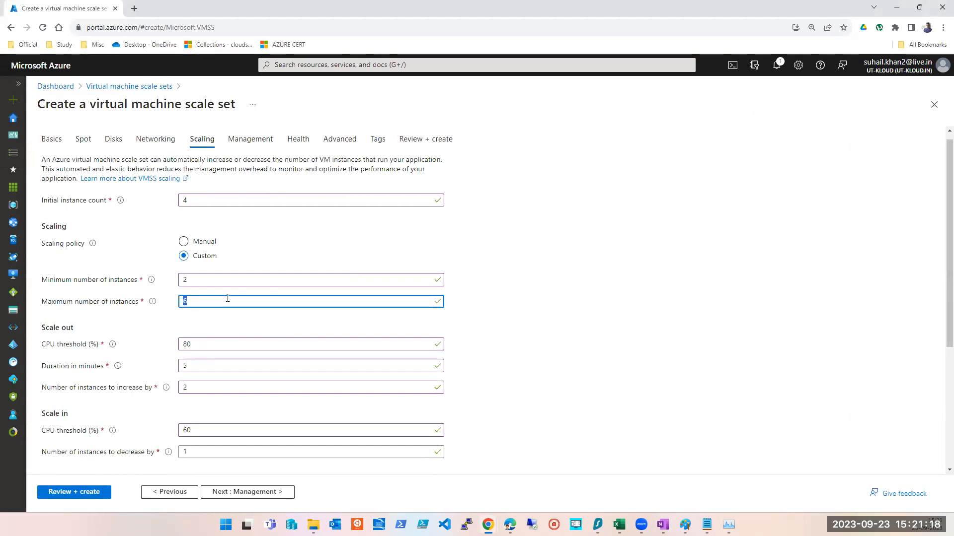
click(580, 364)
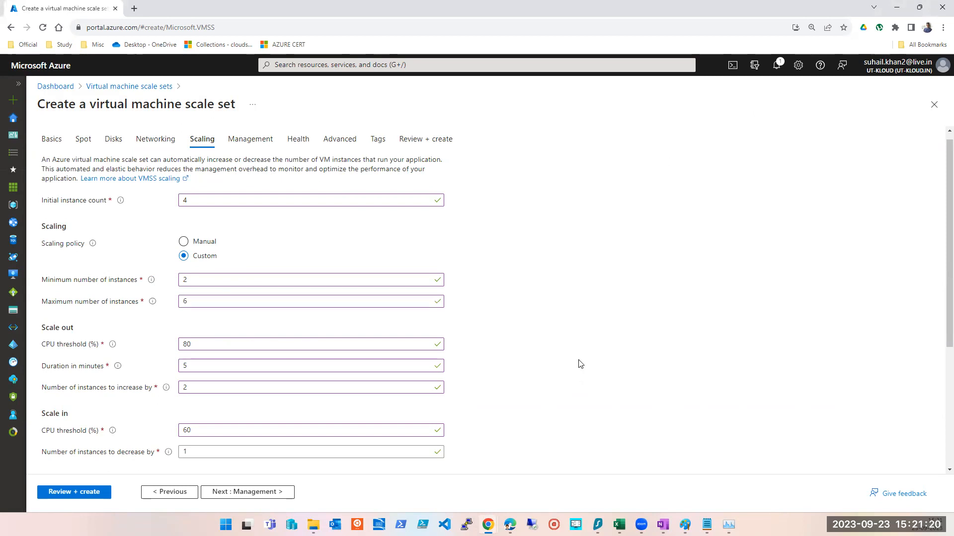
scroll(580, 364, down, 4)
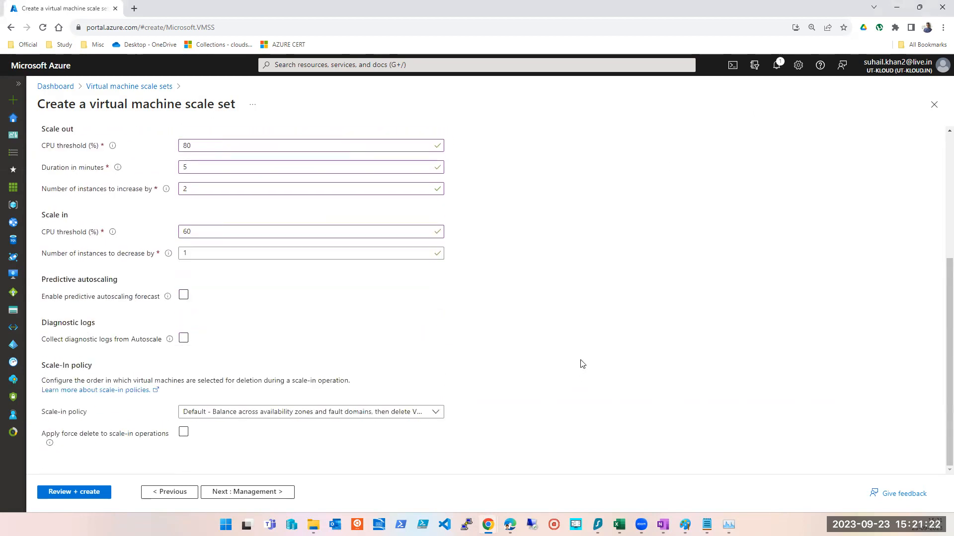
scroll(580, 364, up, 2)
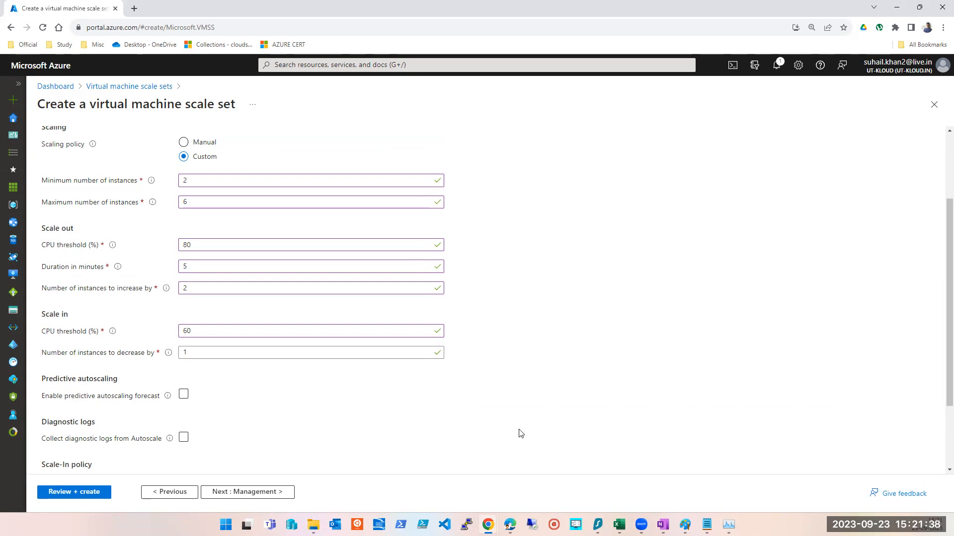
scroll(520, 434, down, 2)
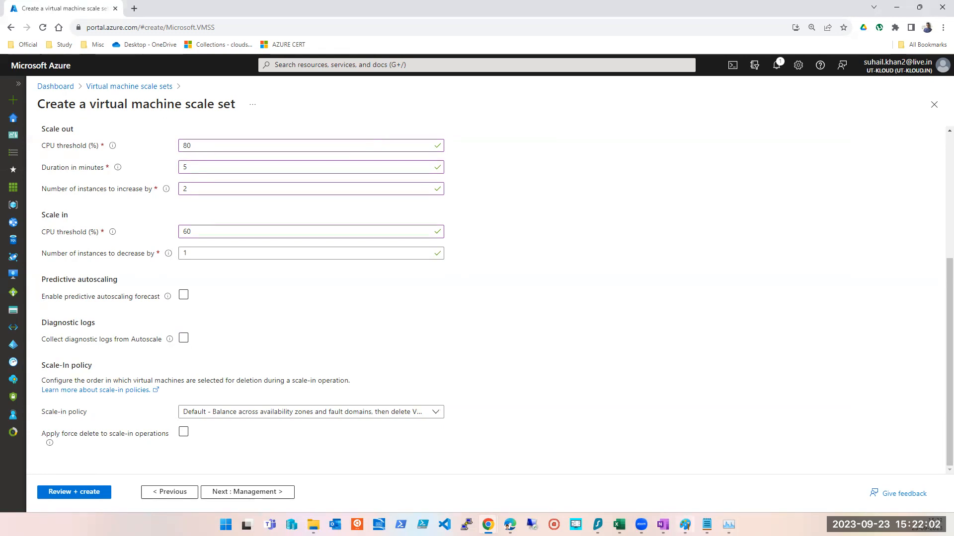
- Open Task Manager and sort the running processes by CPU usage to examine load
click(729, 524)
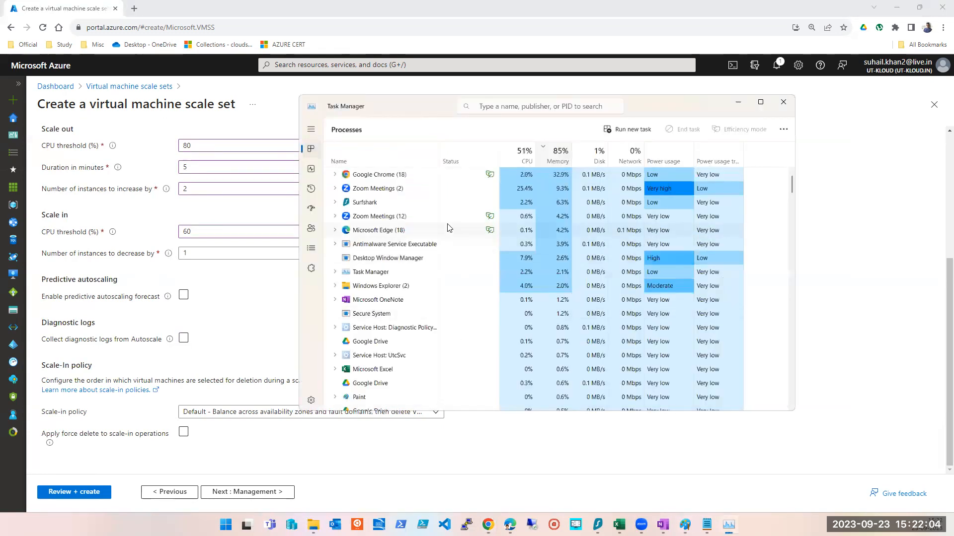
click(527, 162)
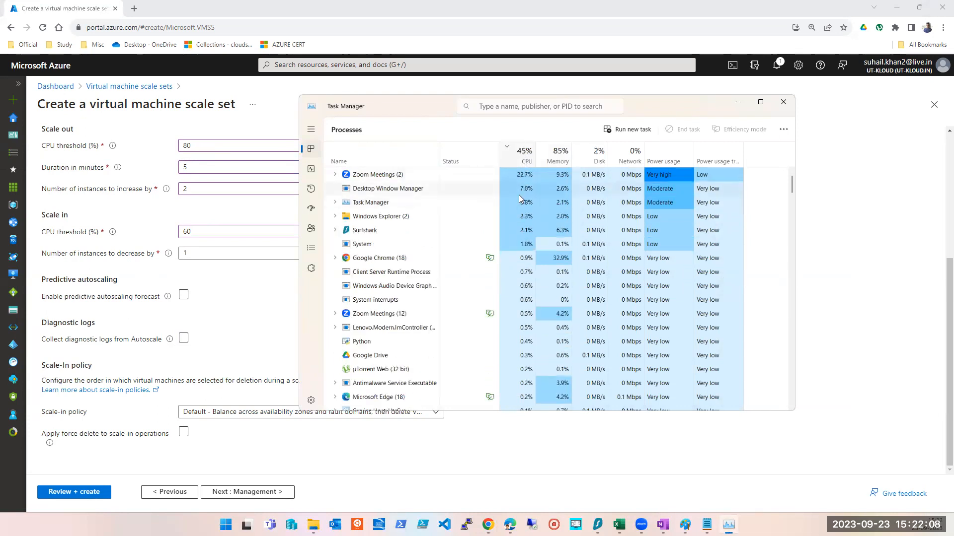
click(416, 176)
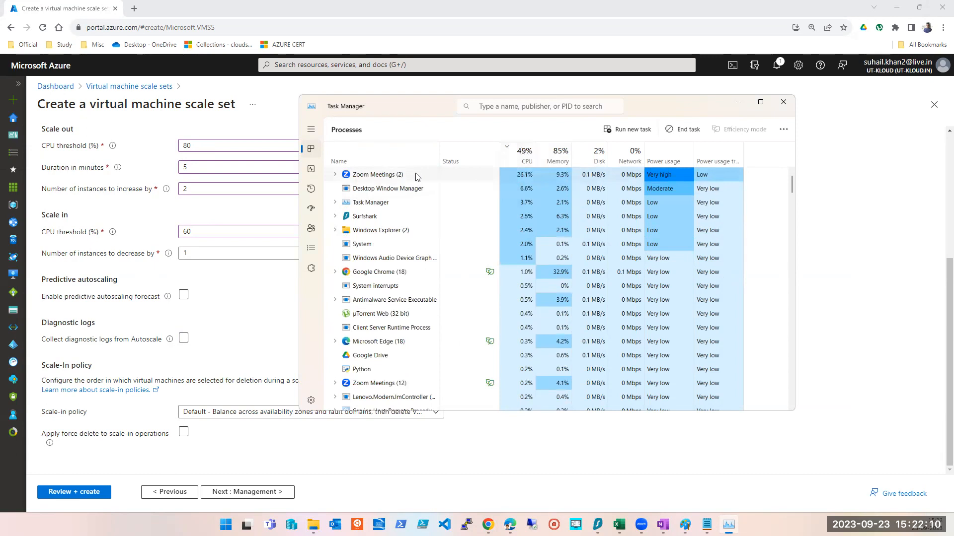
right_click(416, 177)
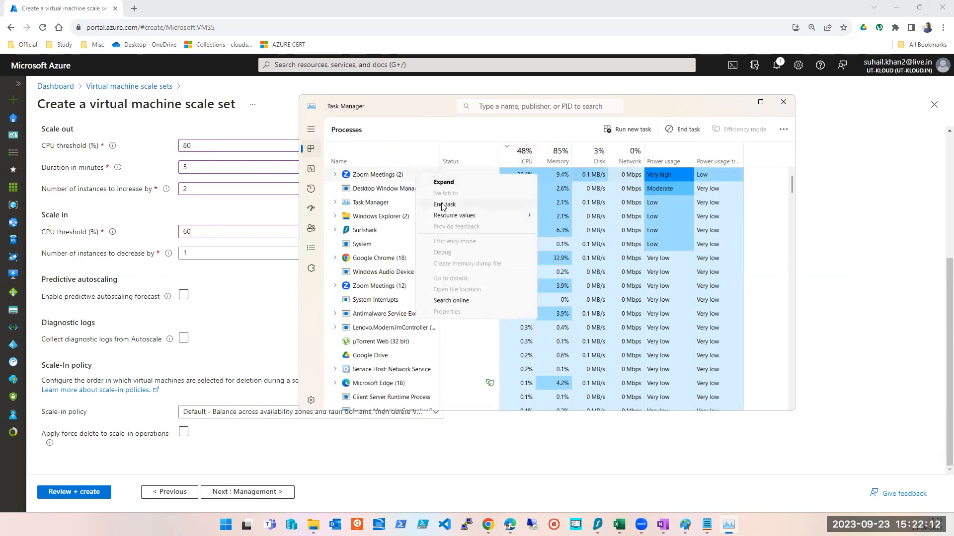
click(434, 102)
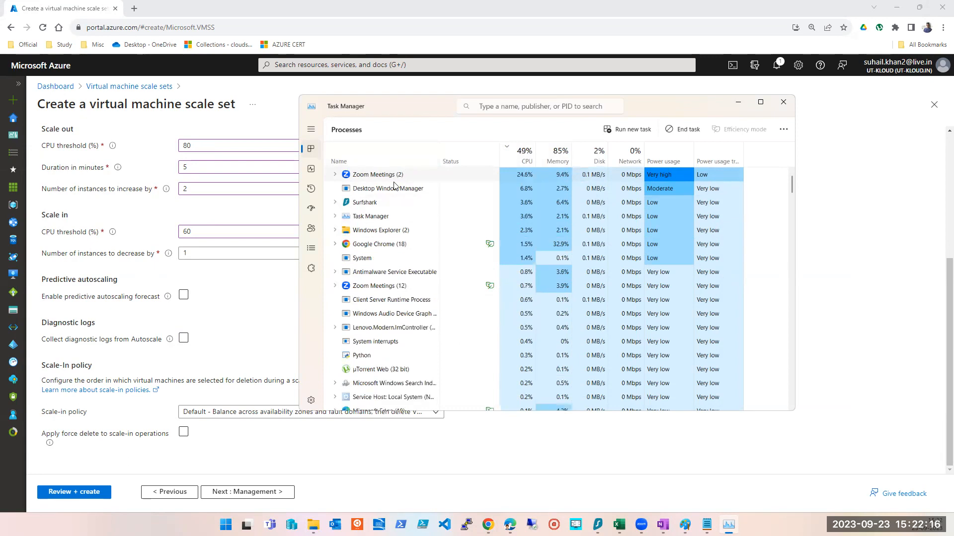
right_click(378, 259)
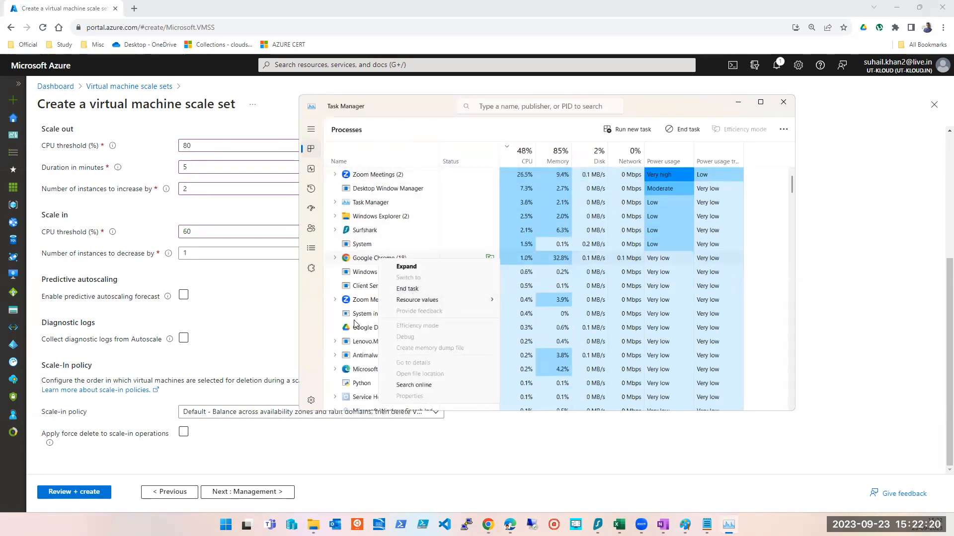
right_click(361, 228)
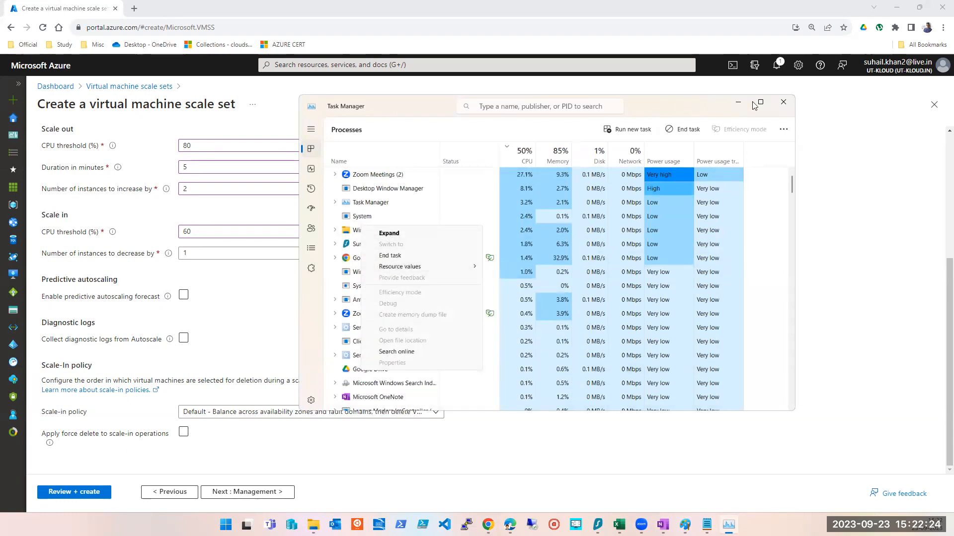
click(739, 103)
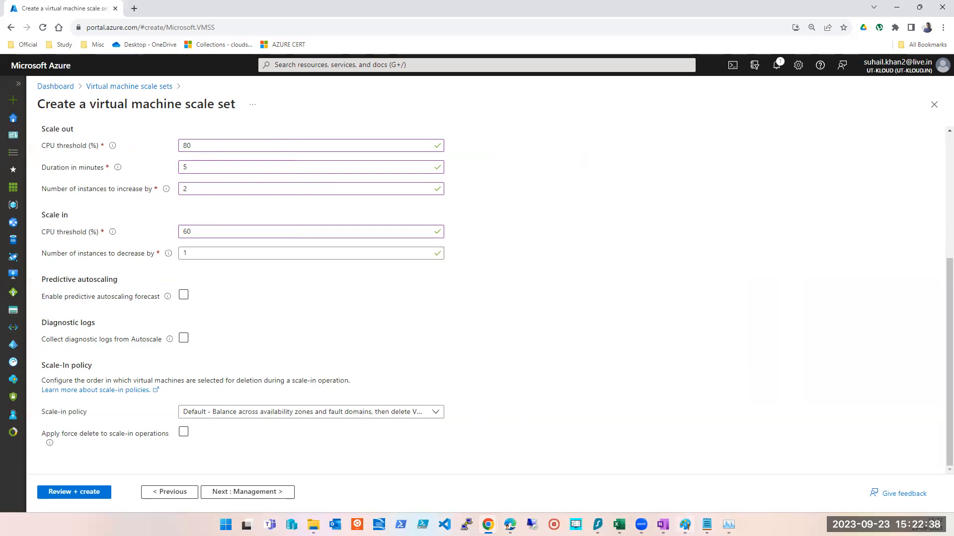
- Bring up the Paint scaling diagram beside the portal, then minimize it again
click(685, 524)
click(918, 5)
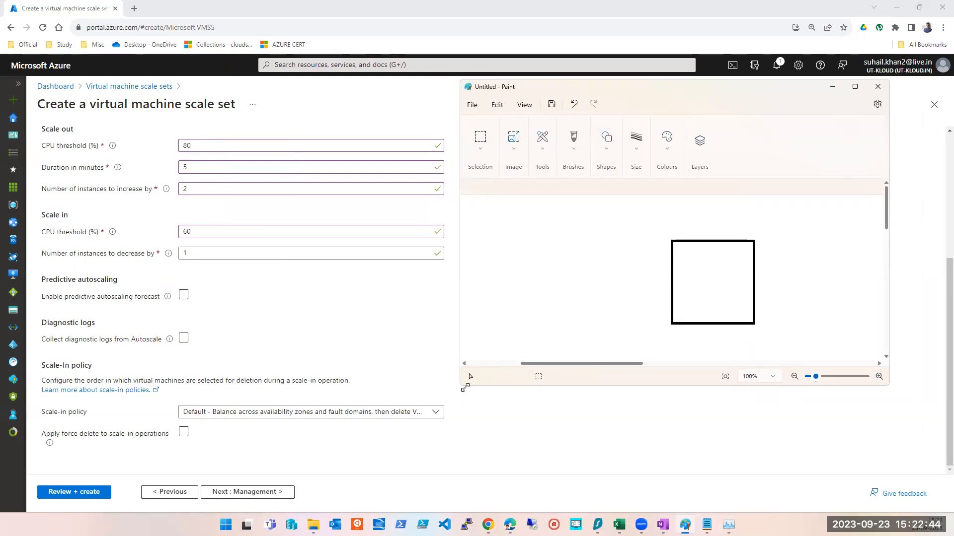
drag(465, 387, 421, 513)
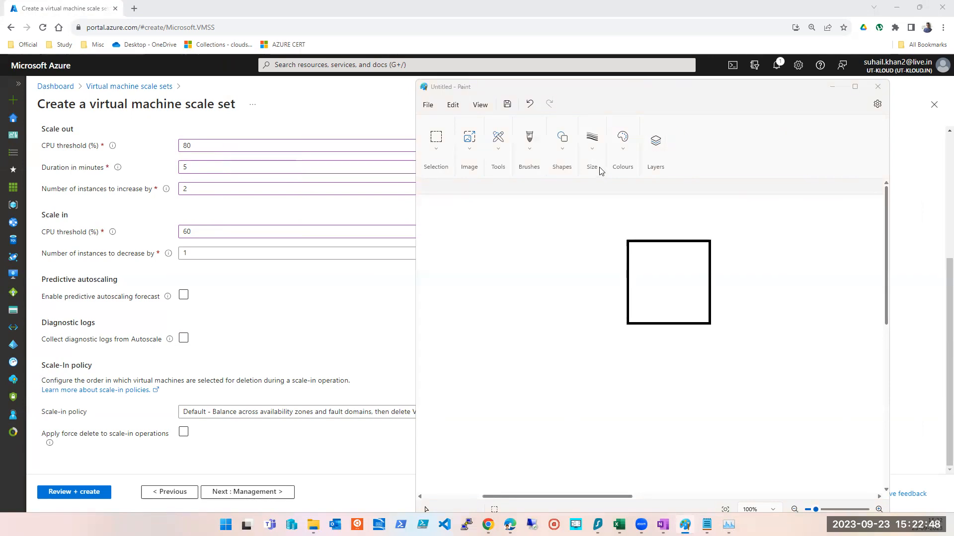
click(439, 155)
click(514, 231)
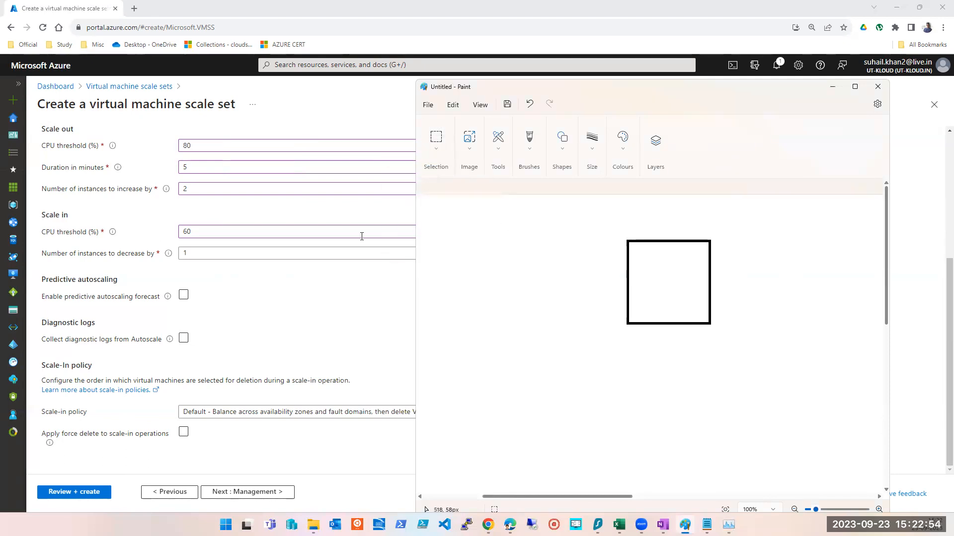
click(832, 86)
- Recheck the maximum instance count and the scale-out and scale-in thresholds on the Scaling tab
scroll(591, 225, up, 4)
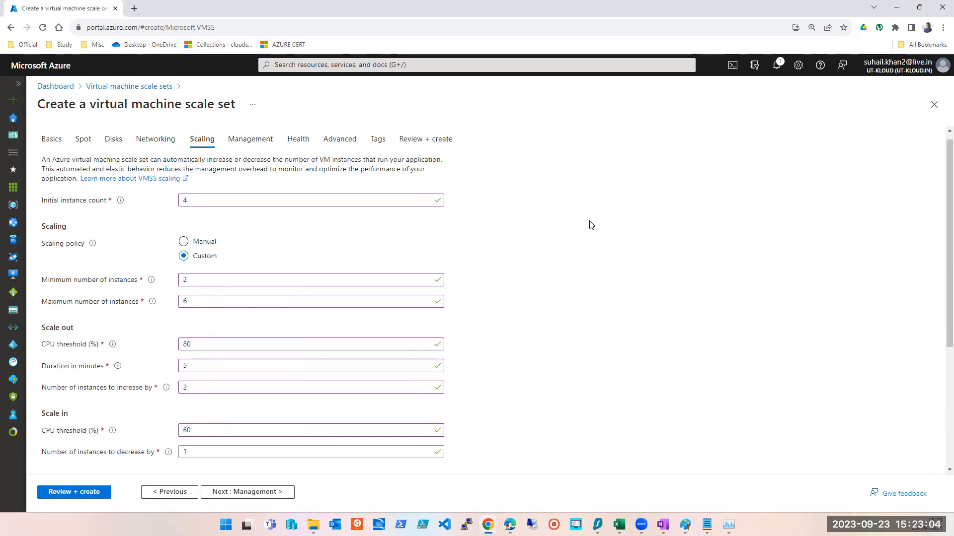
scroll(348, 278, down, 1)
click(202, 295)
click(213, 246)
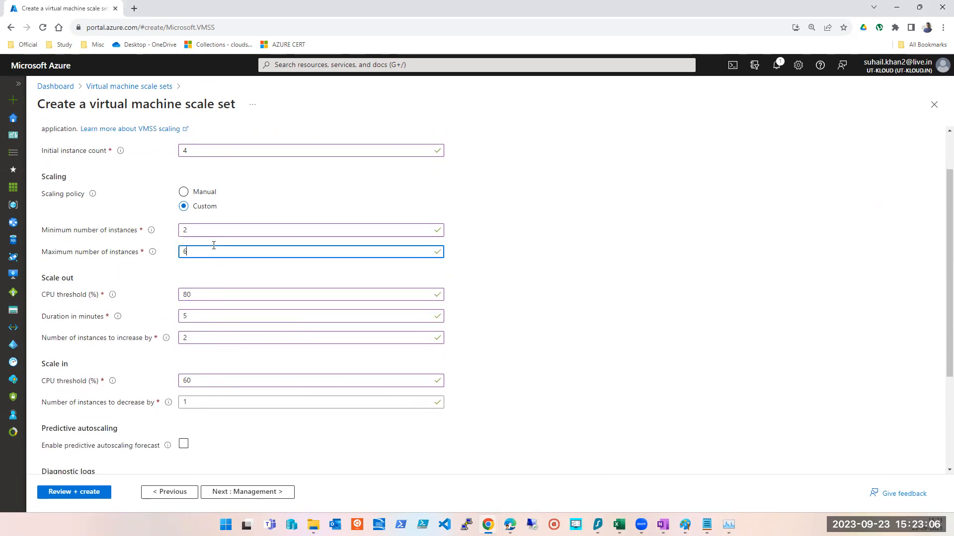
click(600, 264)
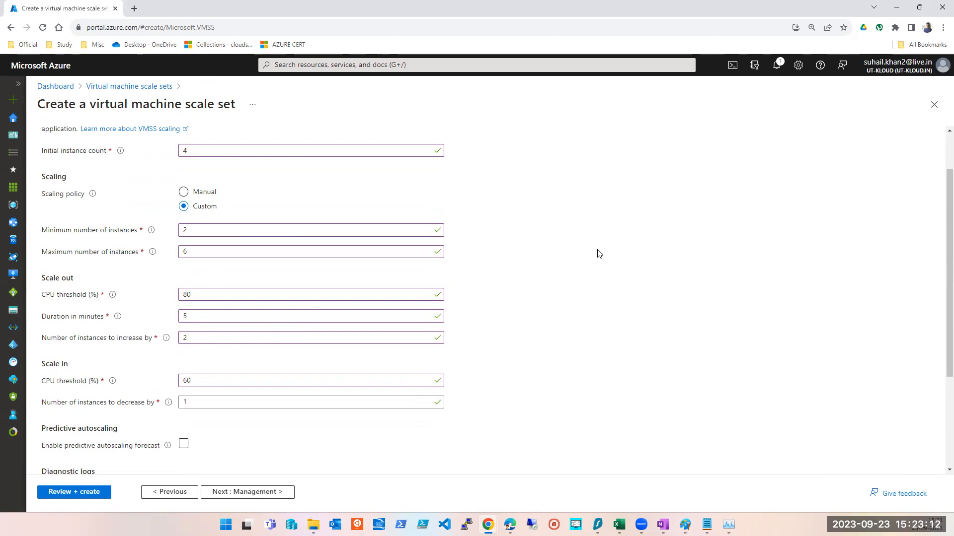
scroll(599, 254, down, 3)
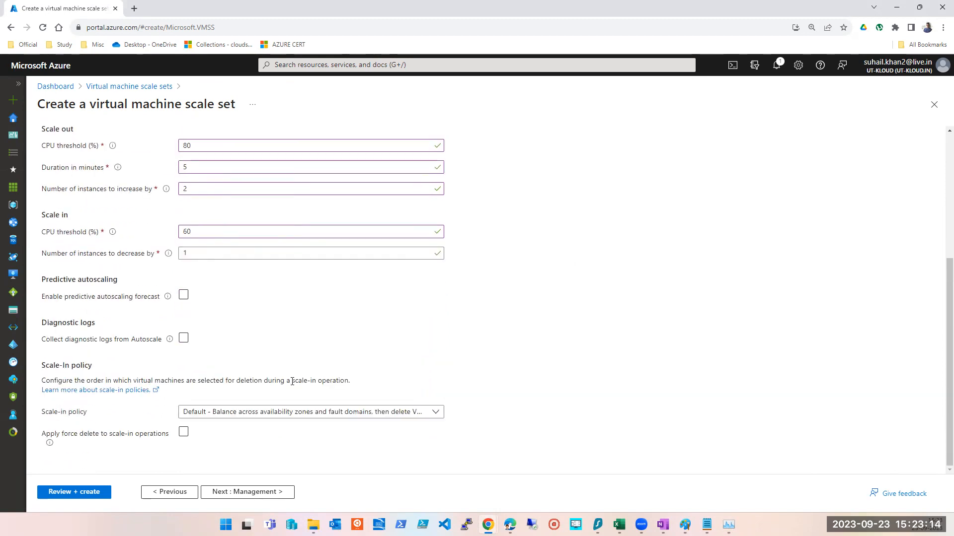
- Examine the scale-in policy options and keep the Default balancing policy
click(266, 417)
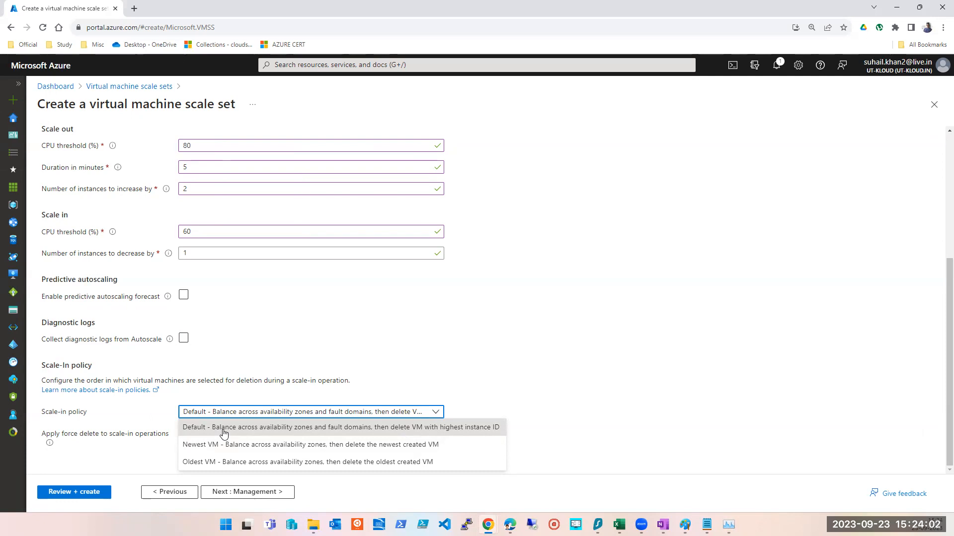
click(224, 434)
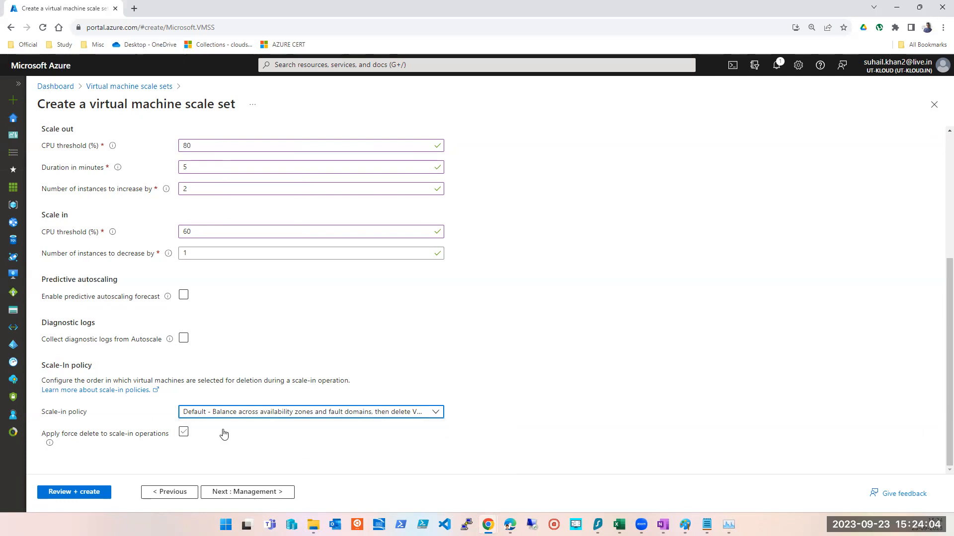
click(358, 414)
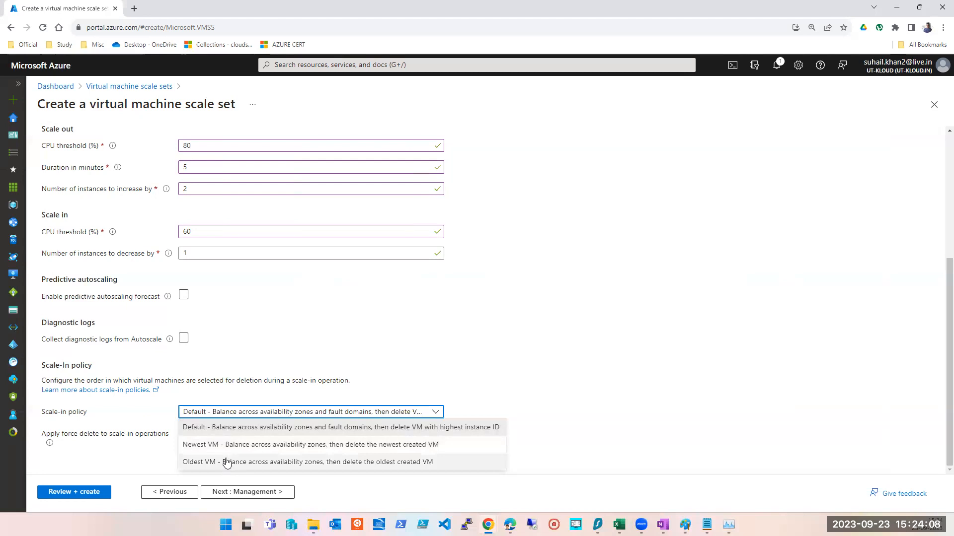
click(244, 432)
scroll(701, 327, up, 3)
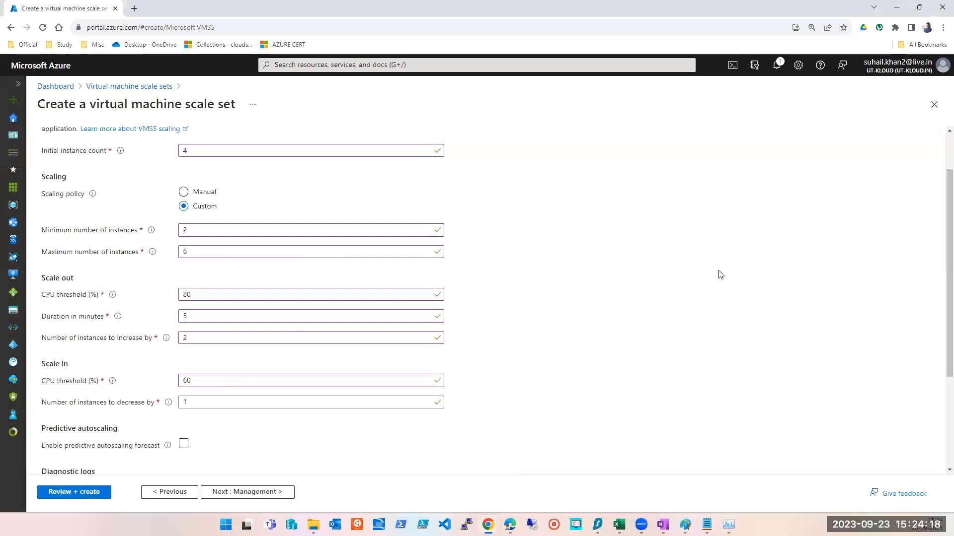
scroll(497, 323, down, 2)
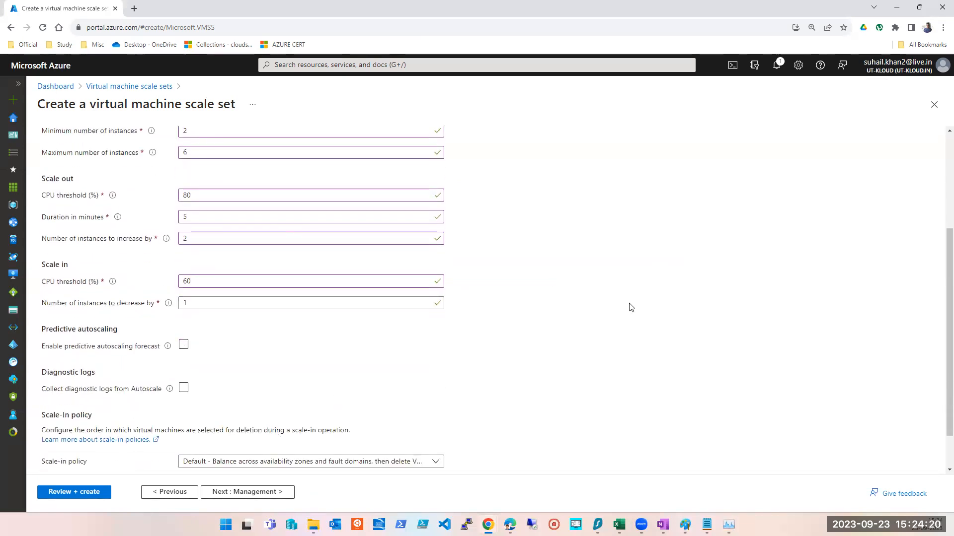